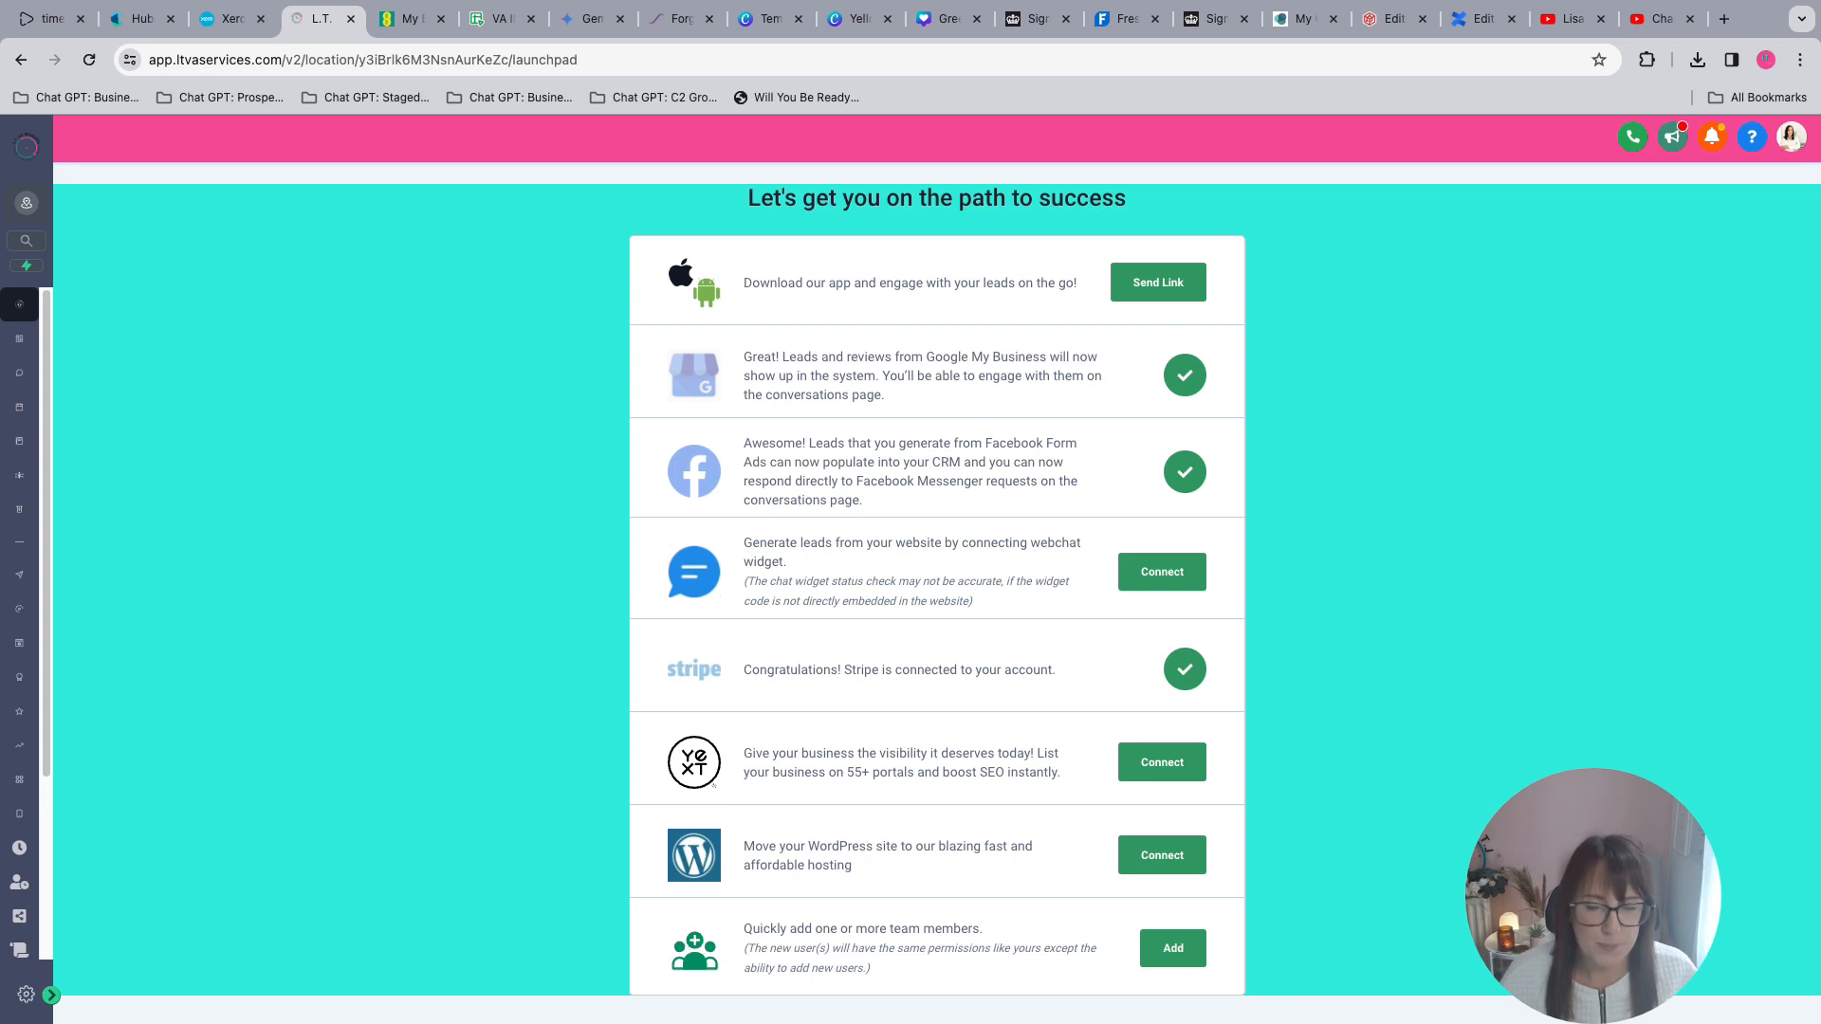
# - Open the "Ultimate work-life balance" email template from the CLIENT EMAILS folder of the marketing email templates
pyautogui.click(52, 995)
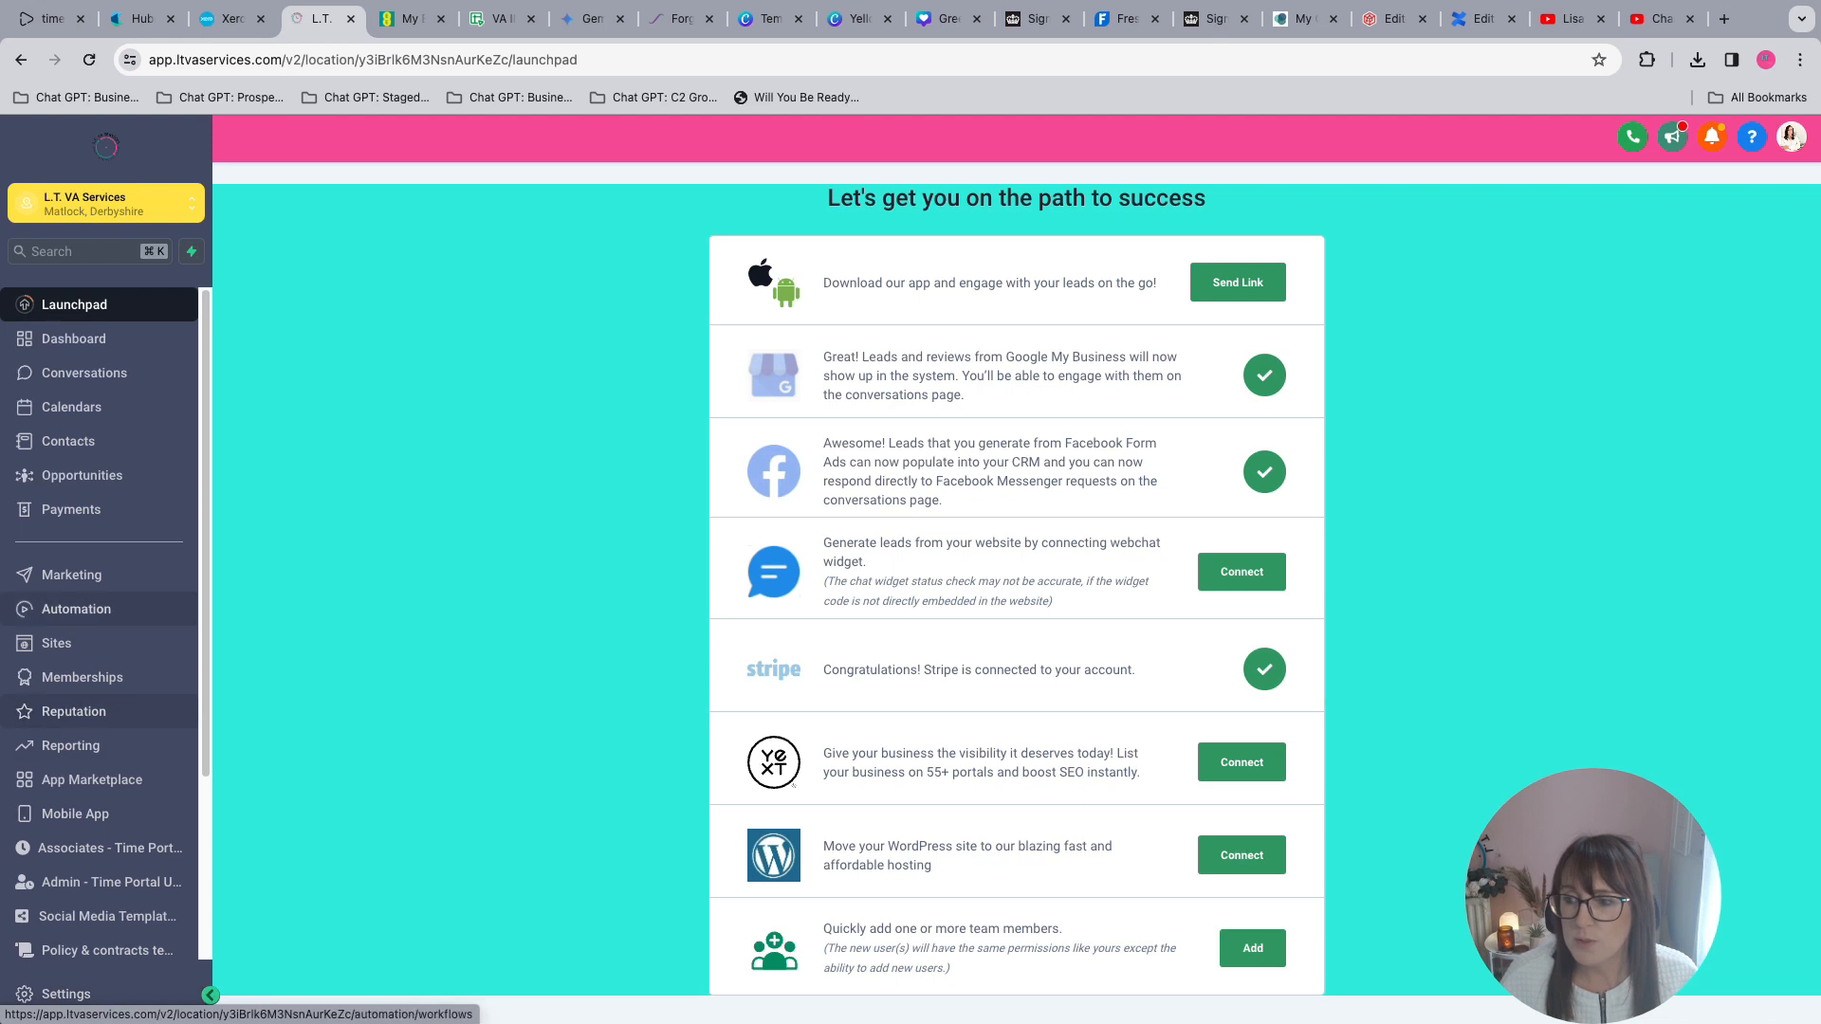
pyautogui.click(114, 574)
pyautogui.moveTo(460, 178)
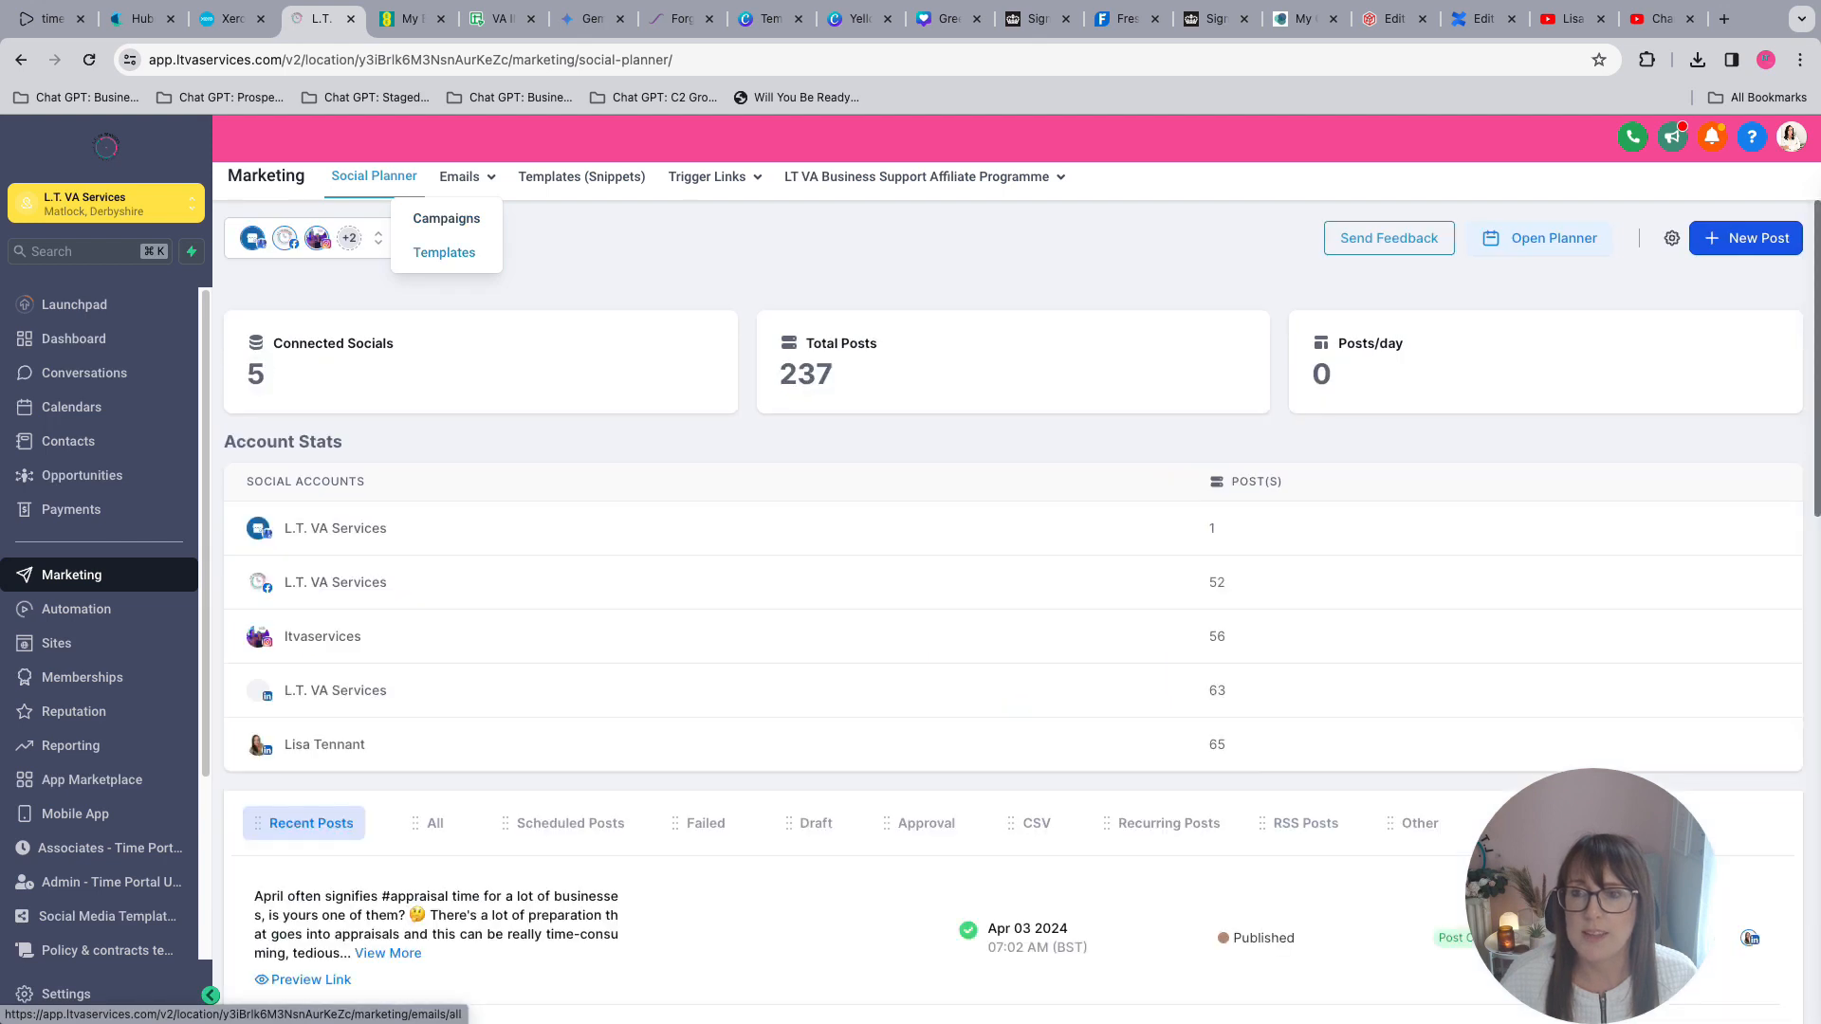
pyautogui.click(444, 252)
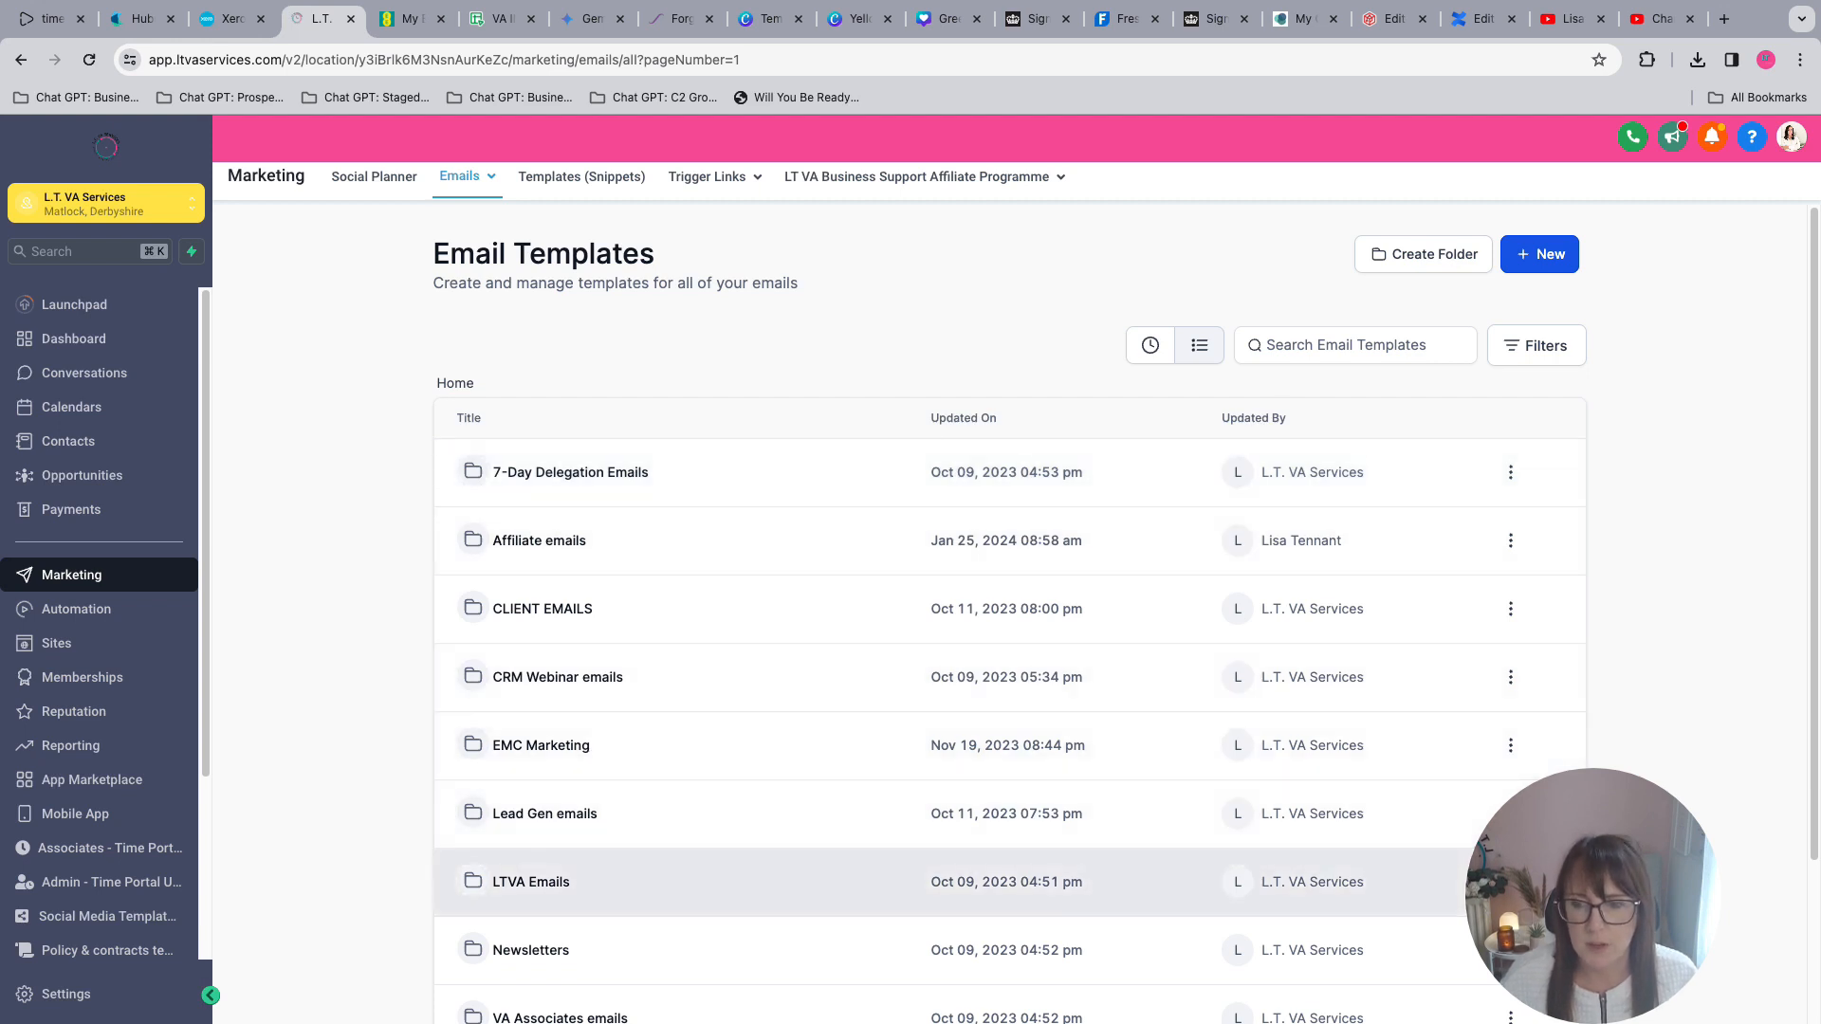
pyautogui.click(543, 609)
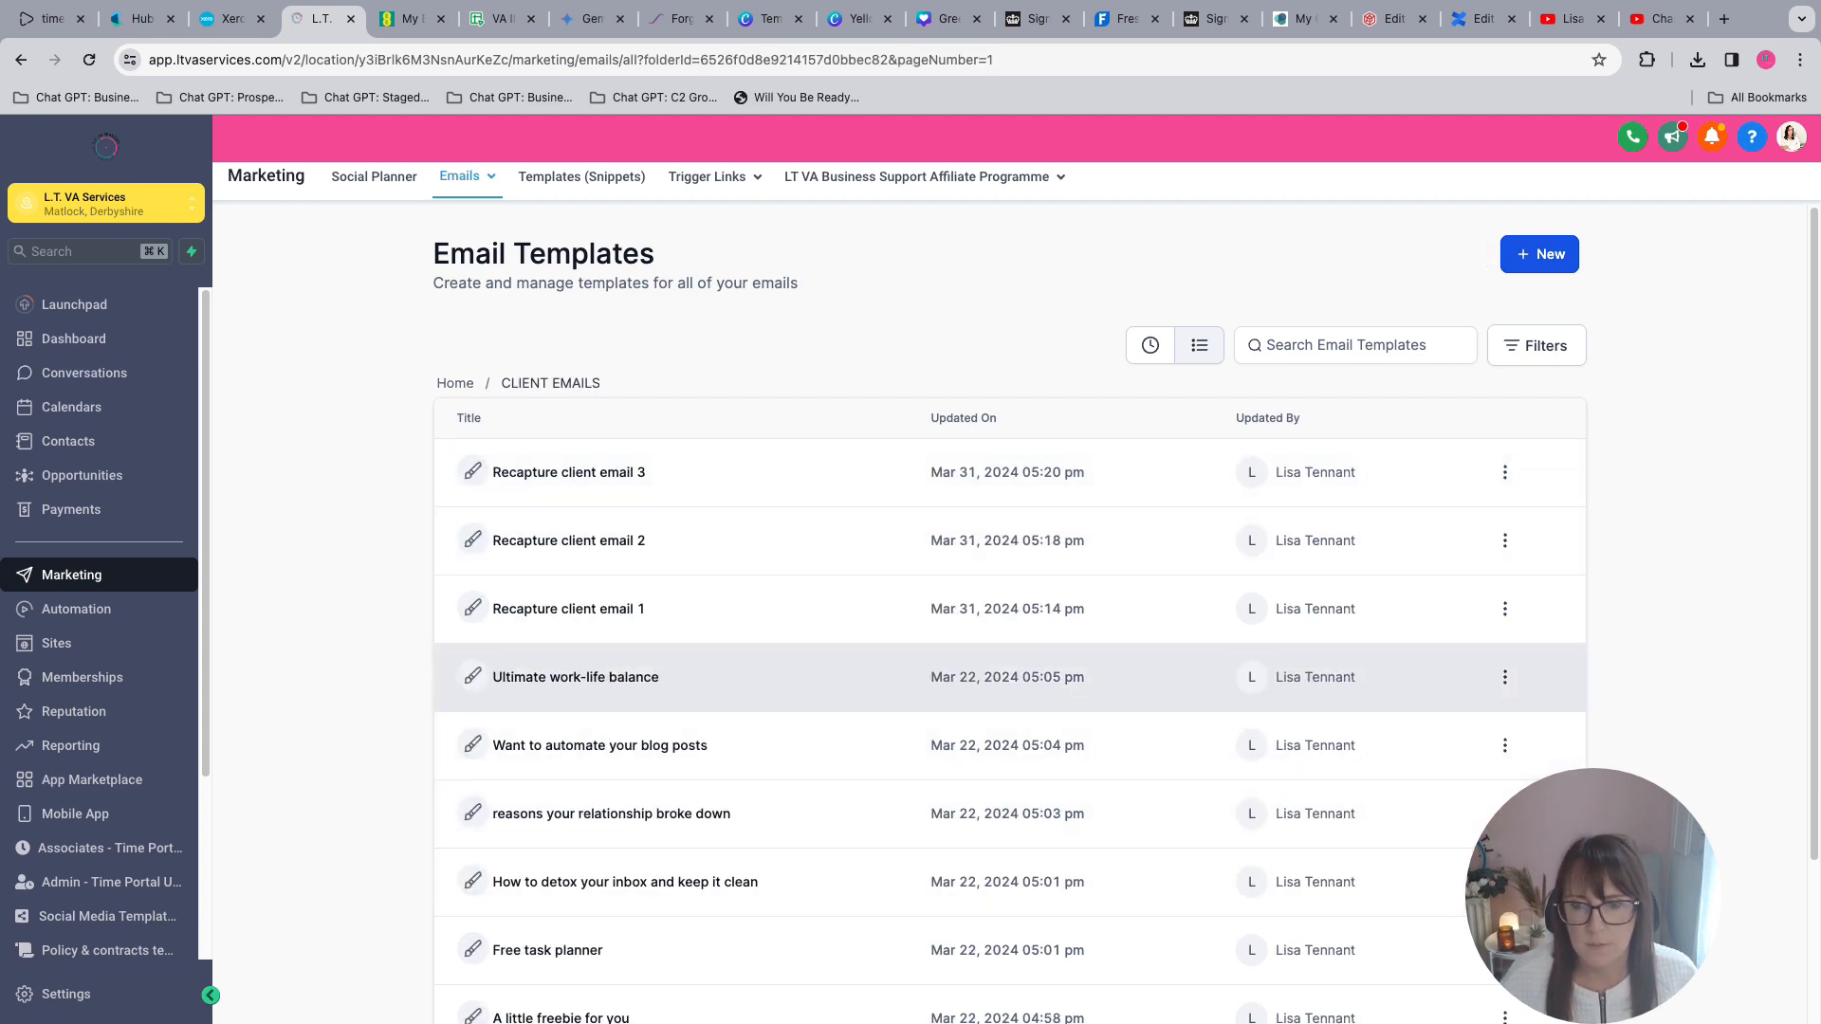
pyautogui.click(569, 609)
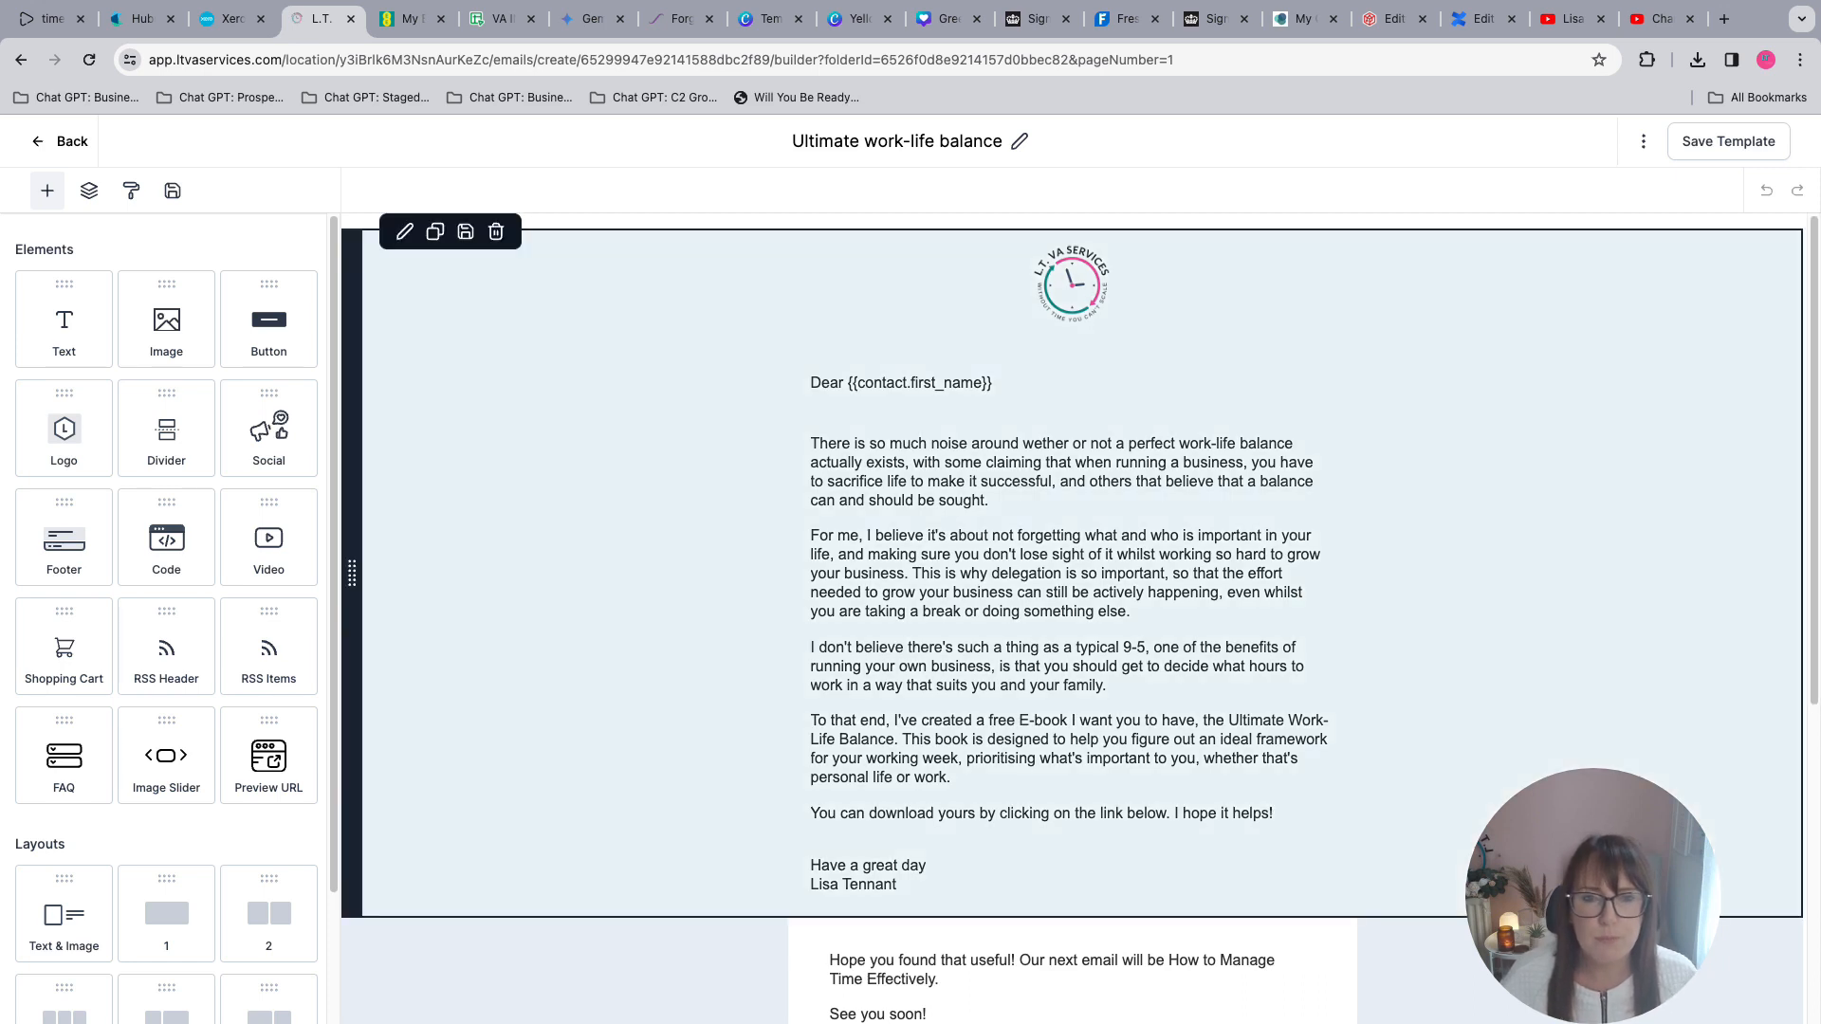
# - Copy the link URL of the "Work-Life Balance E-Book" button in the email template, and leave the template editor
pyautogui.scroll(-5, 1072, 569)
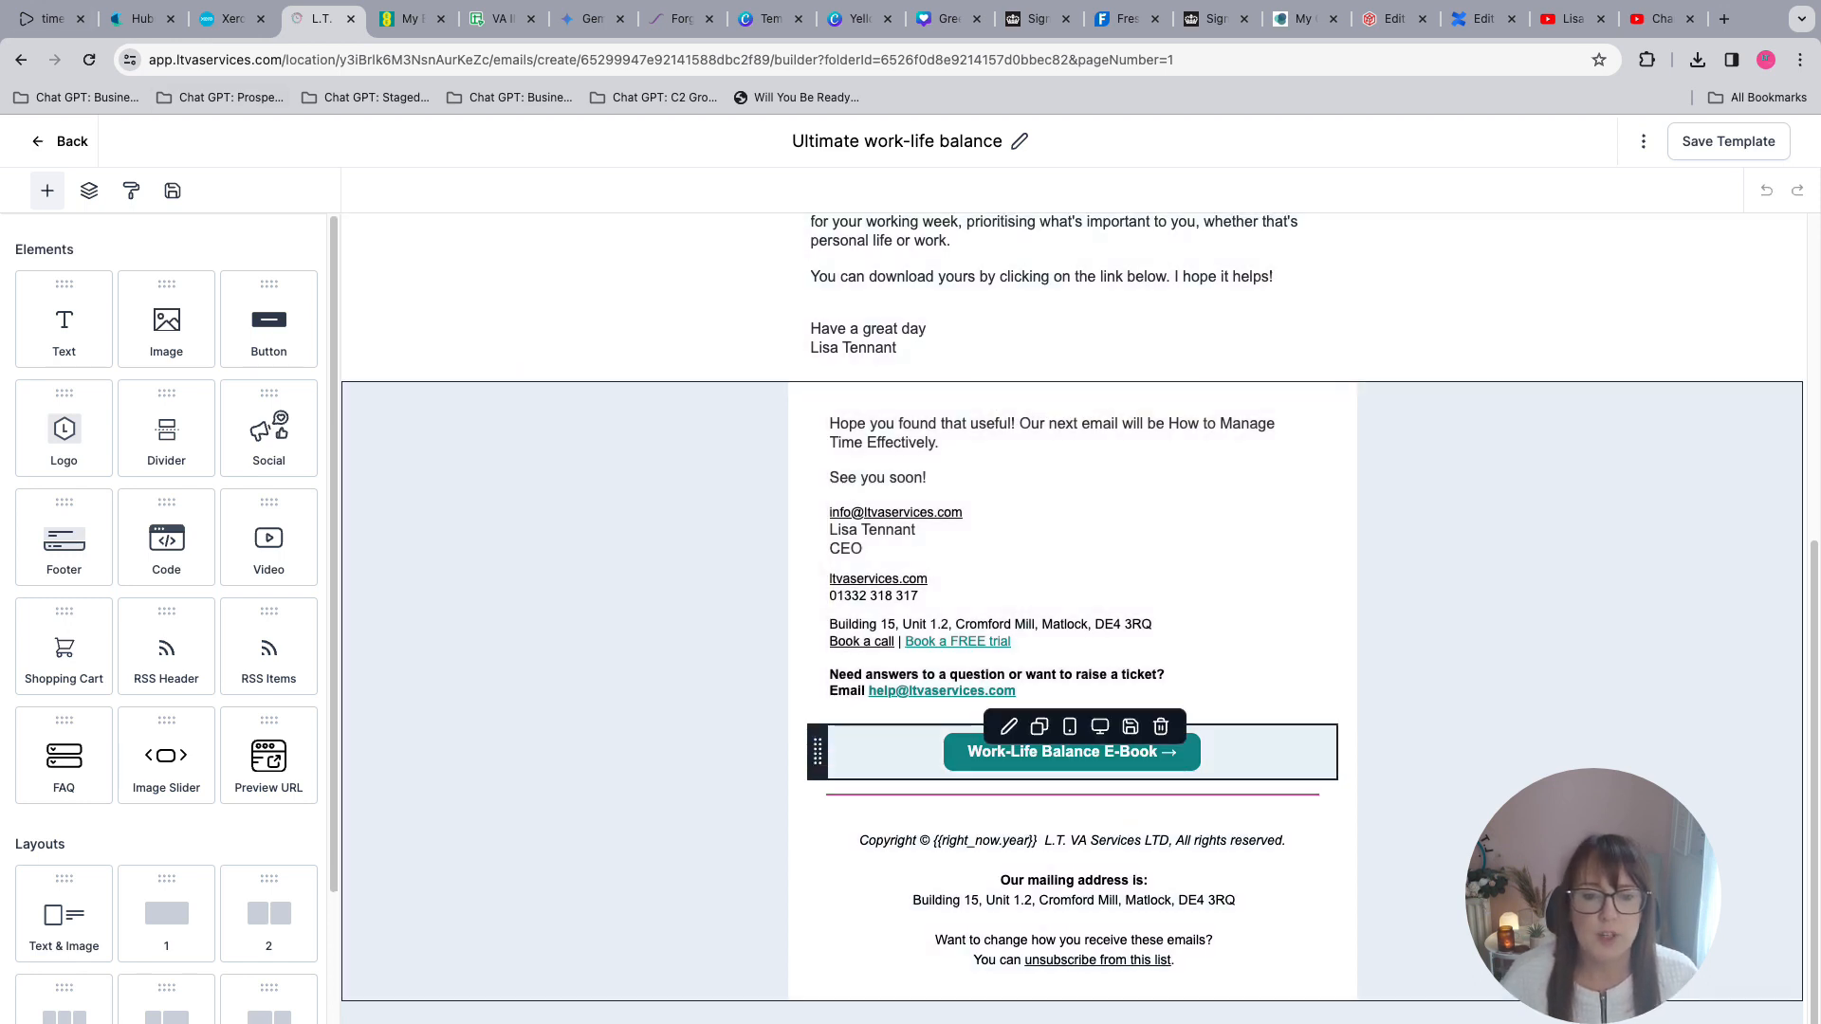
pyautogui.click(1083, 753)
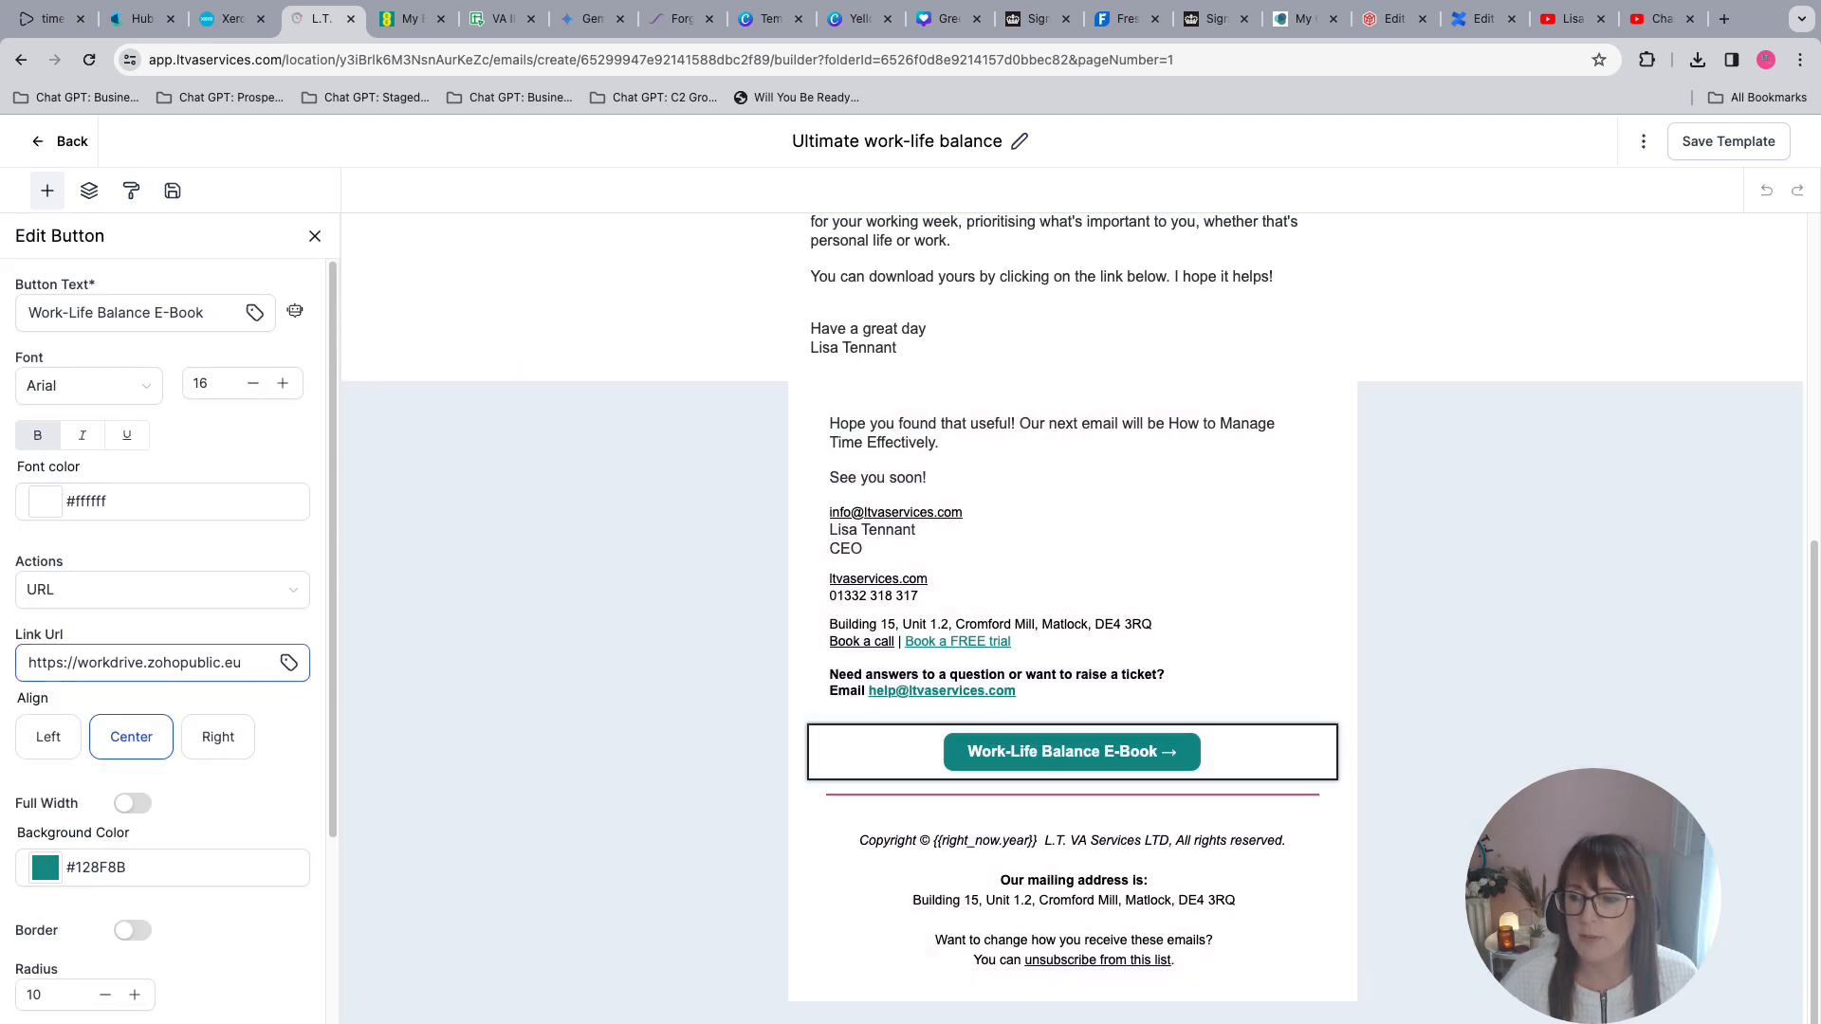
pyautogui.hotkey('ctrl', 'a')
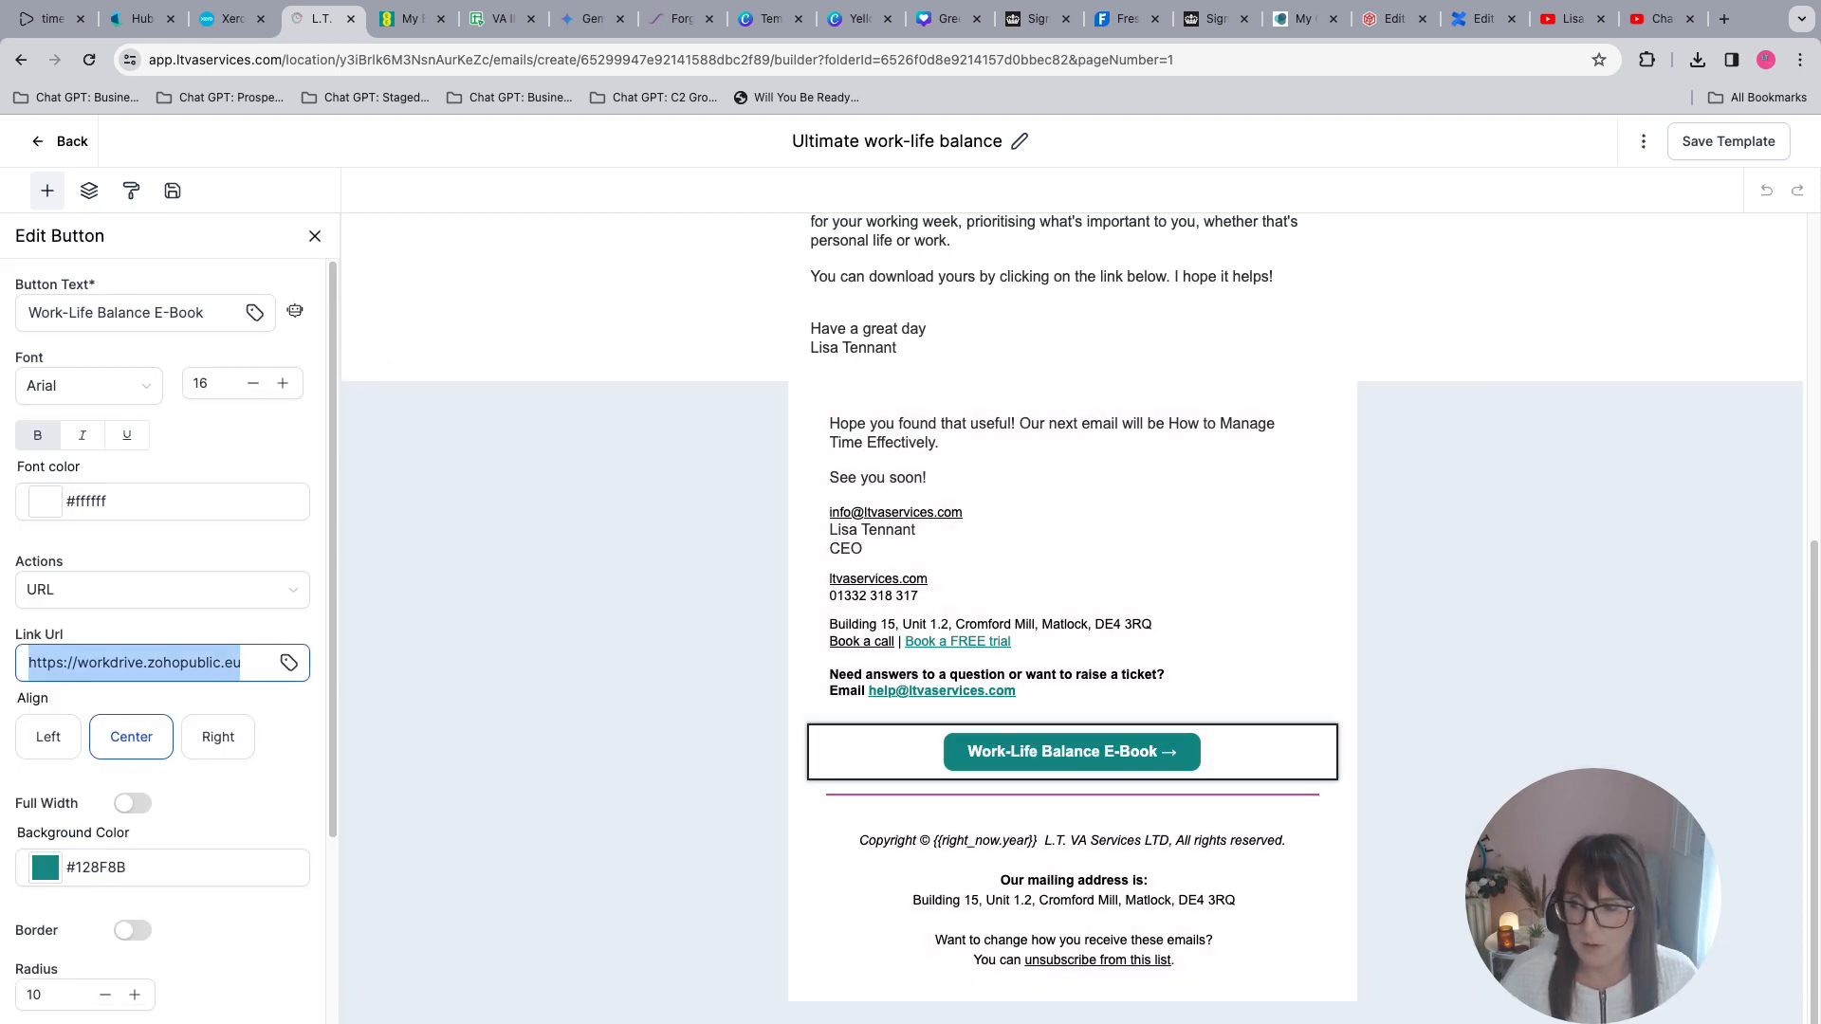
pyautogui.rightClick(190, 662)
pyautogui.click(228, 670)
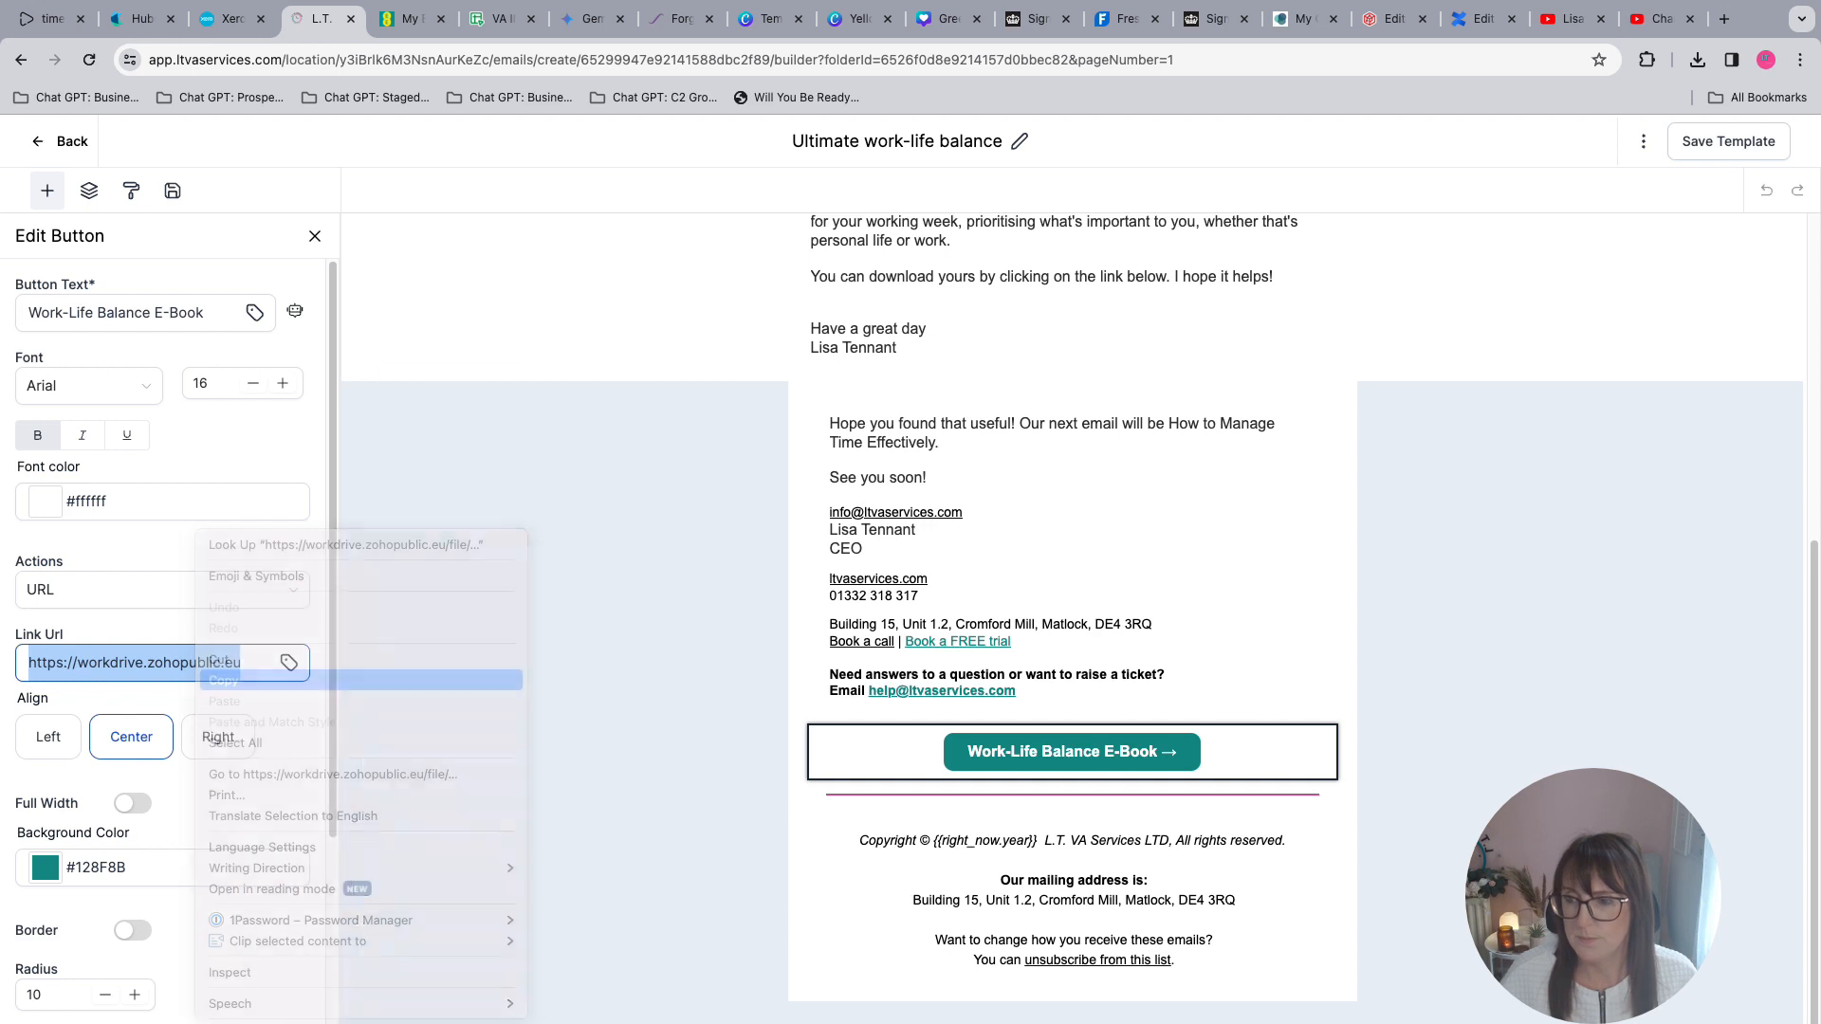
pyautogui.click(61, 141)
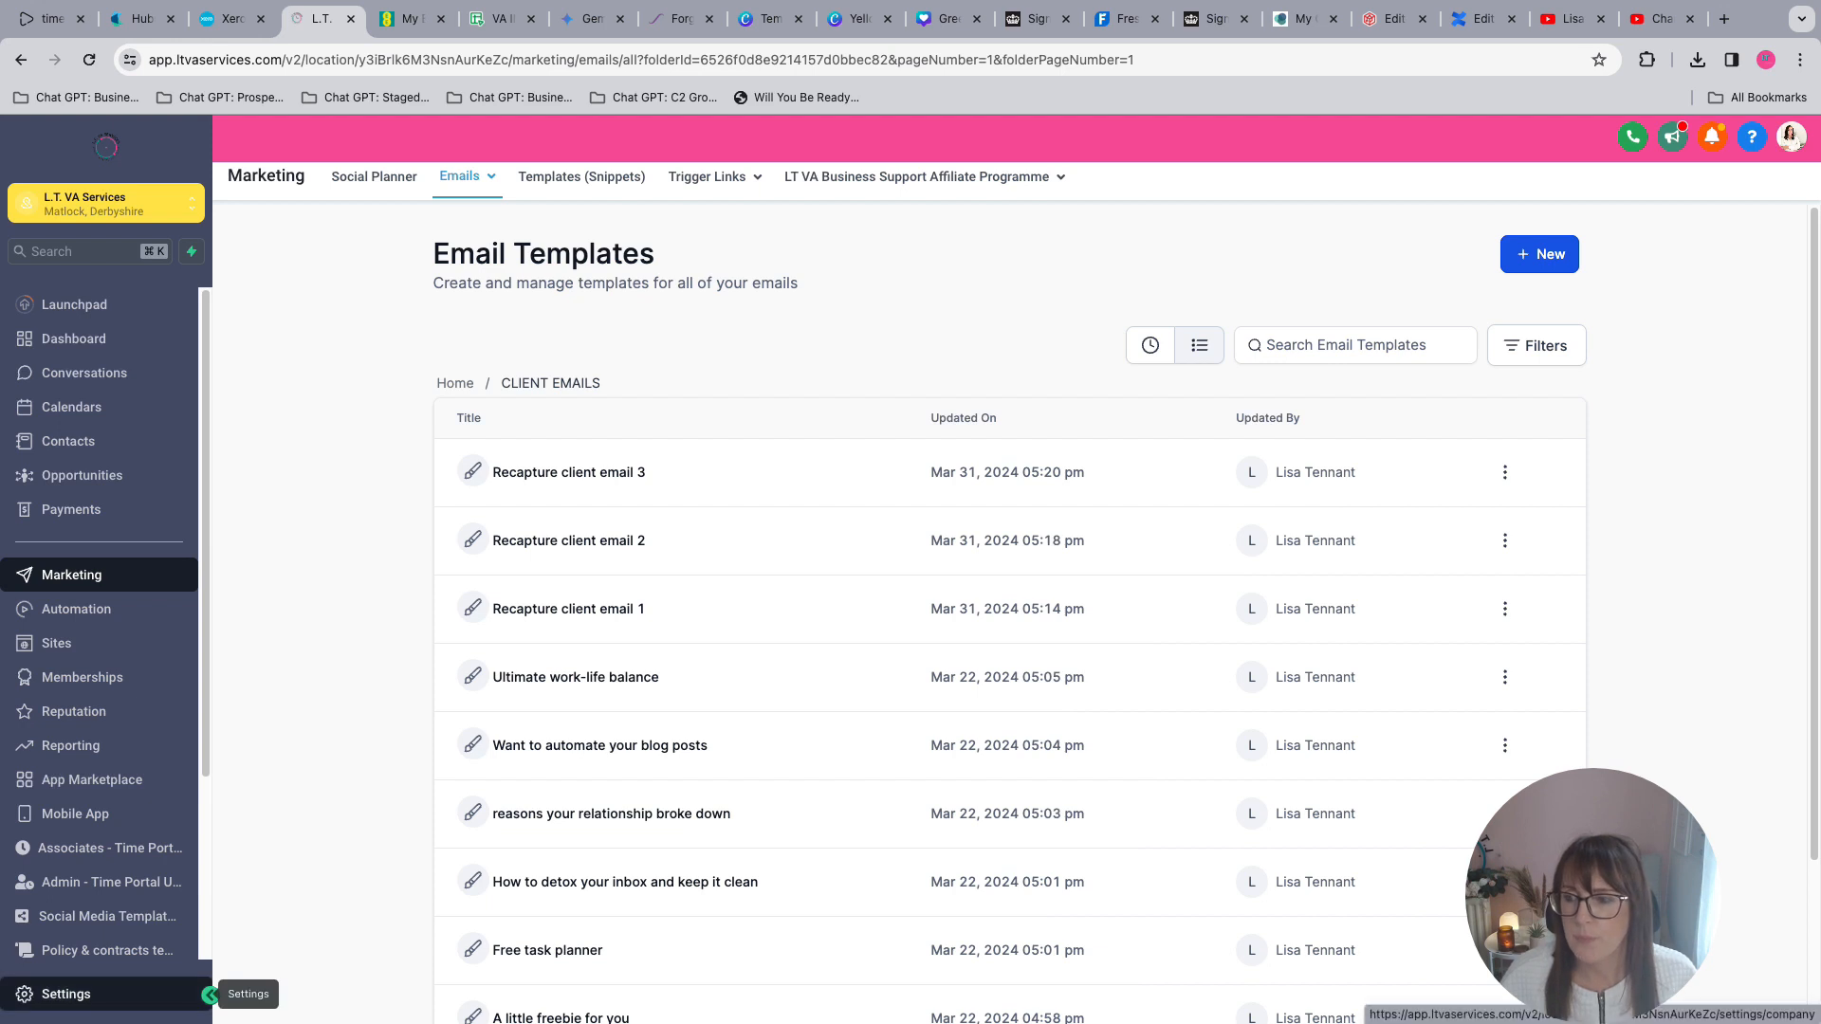
# - Add and save a trigger link named "Work-life balance link" that uses the copied e-book URL
pyautogui.moveTo(714, 178)
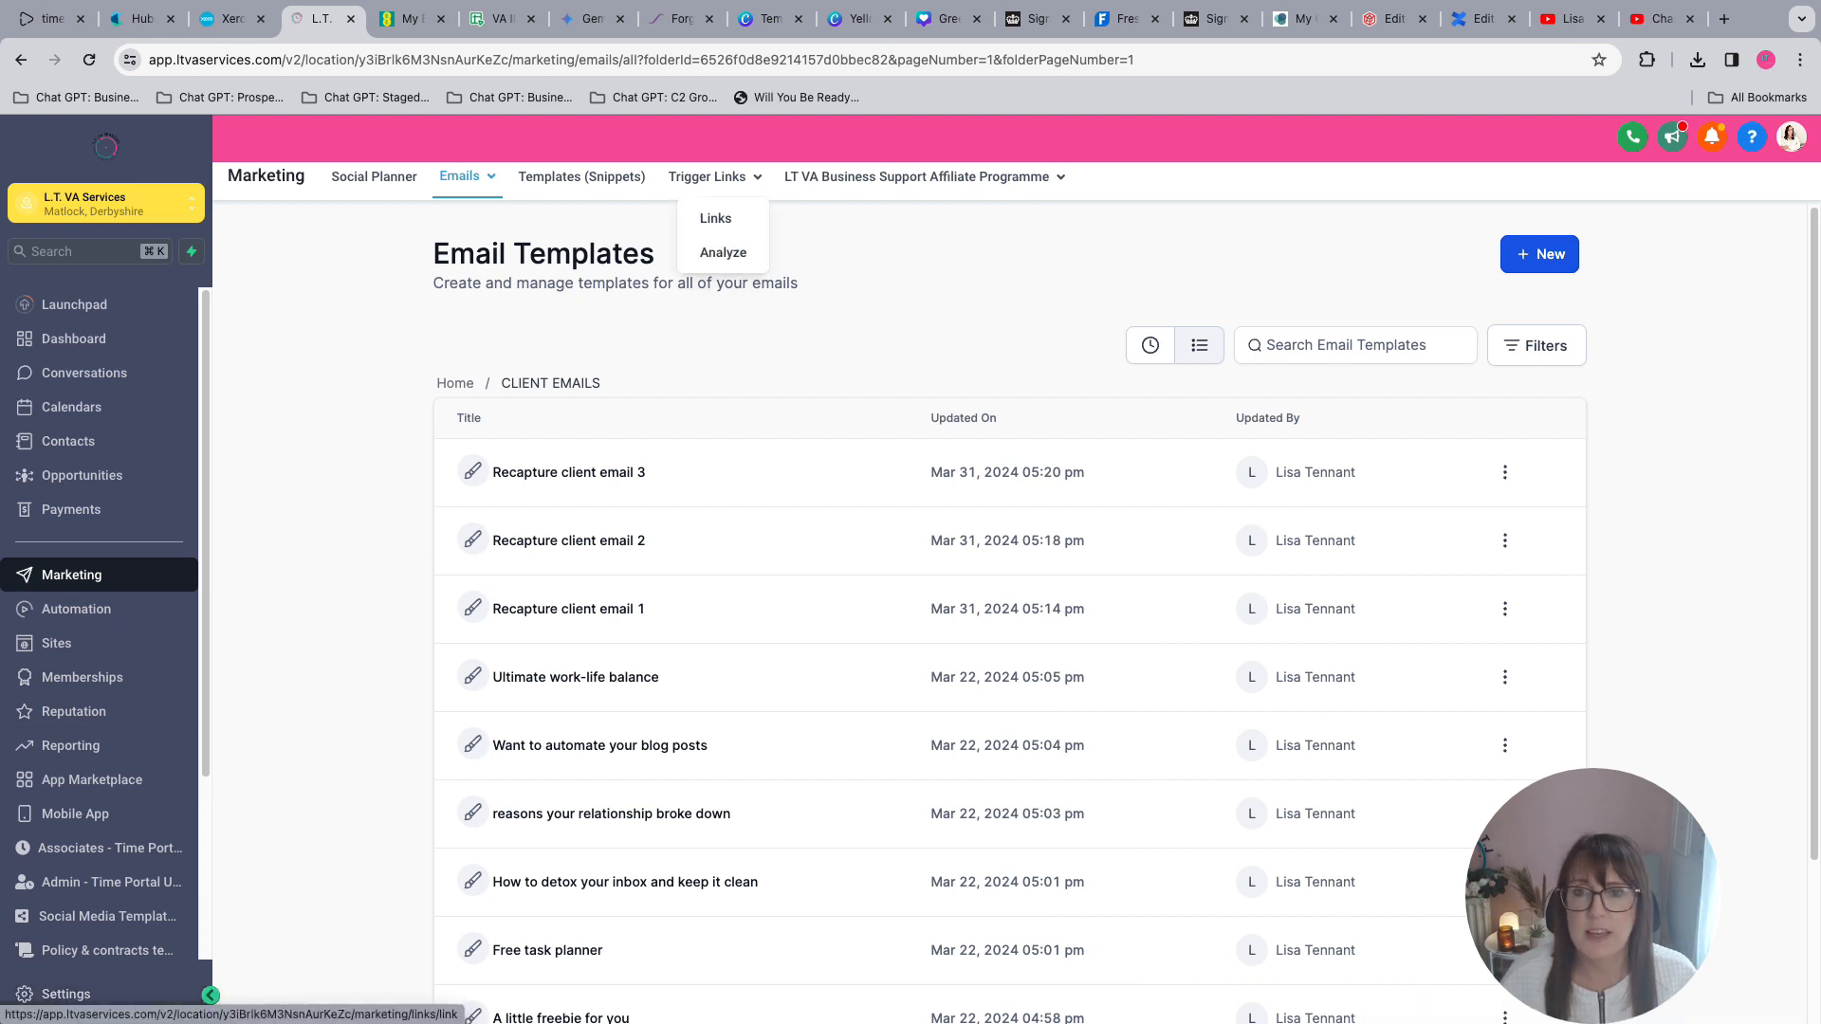
pyautogui.click(716, 218)
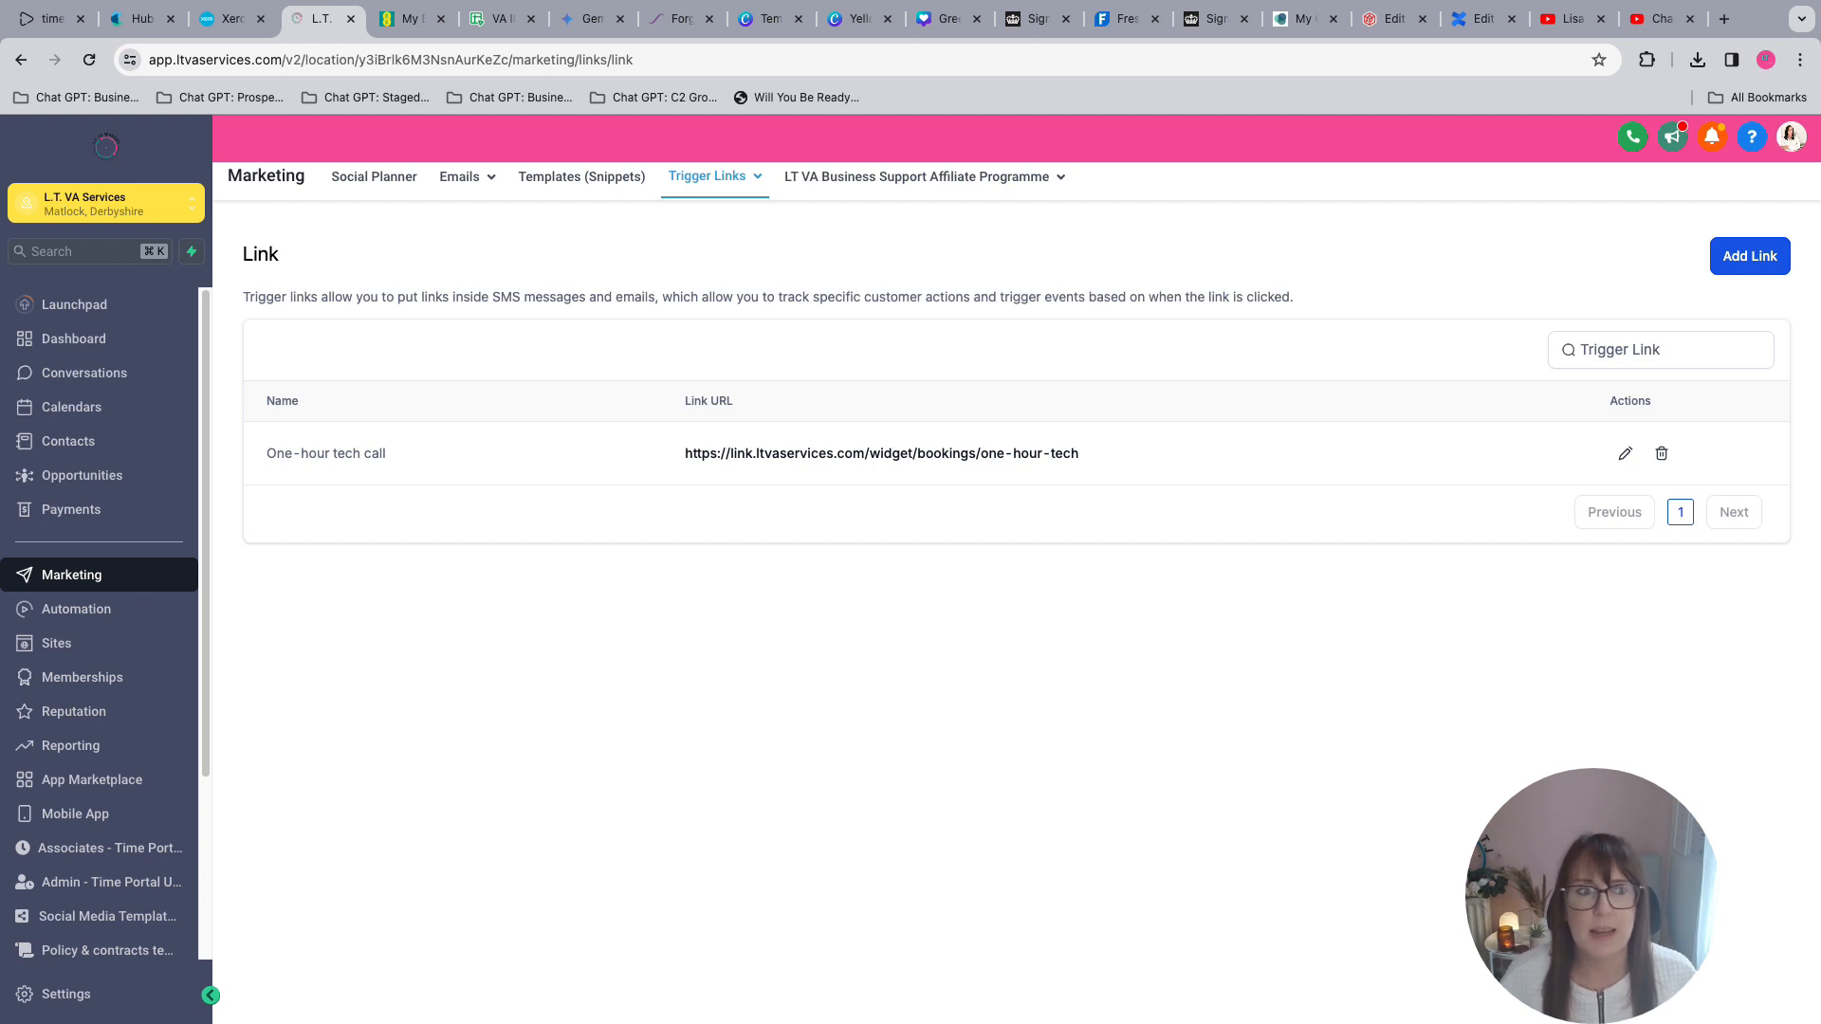
pyautogui.click(1750, 256)
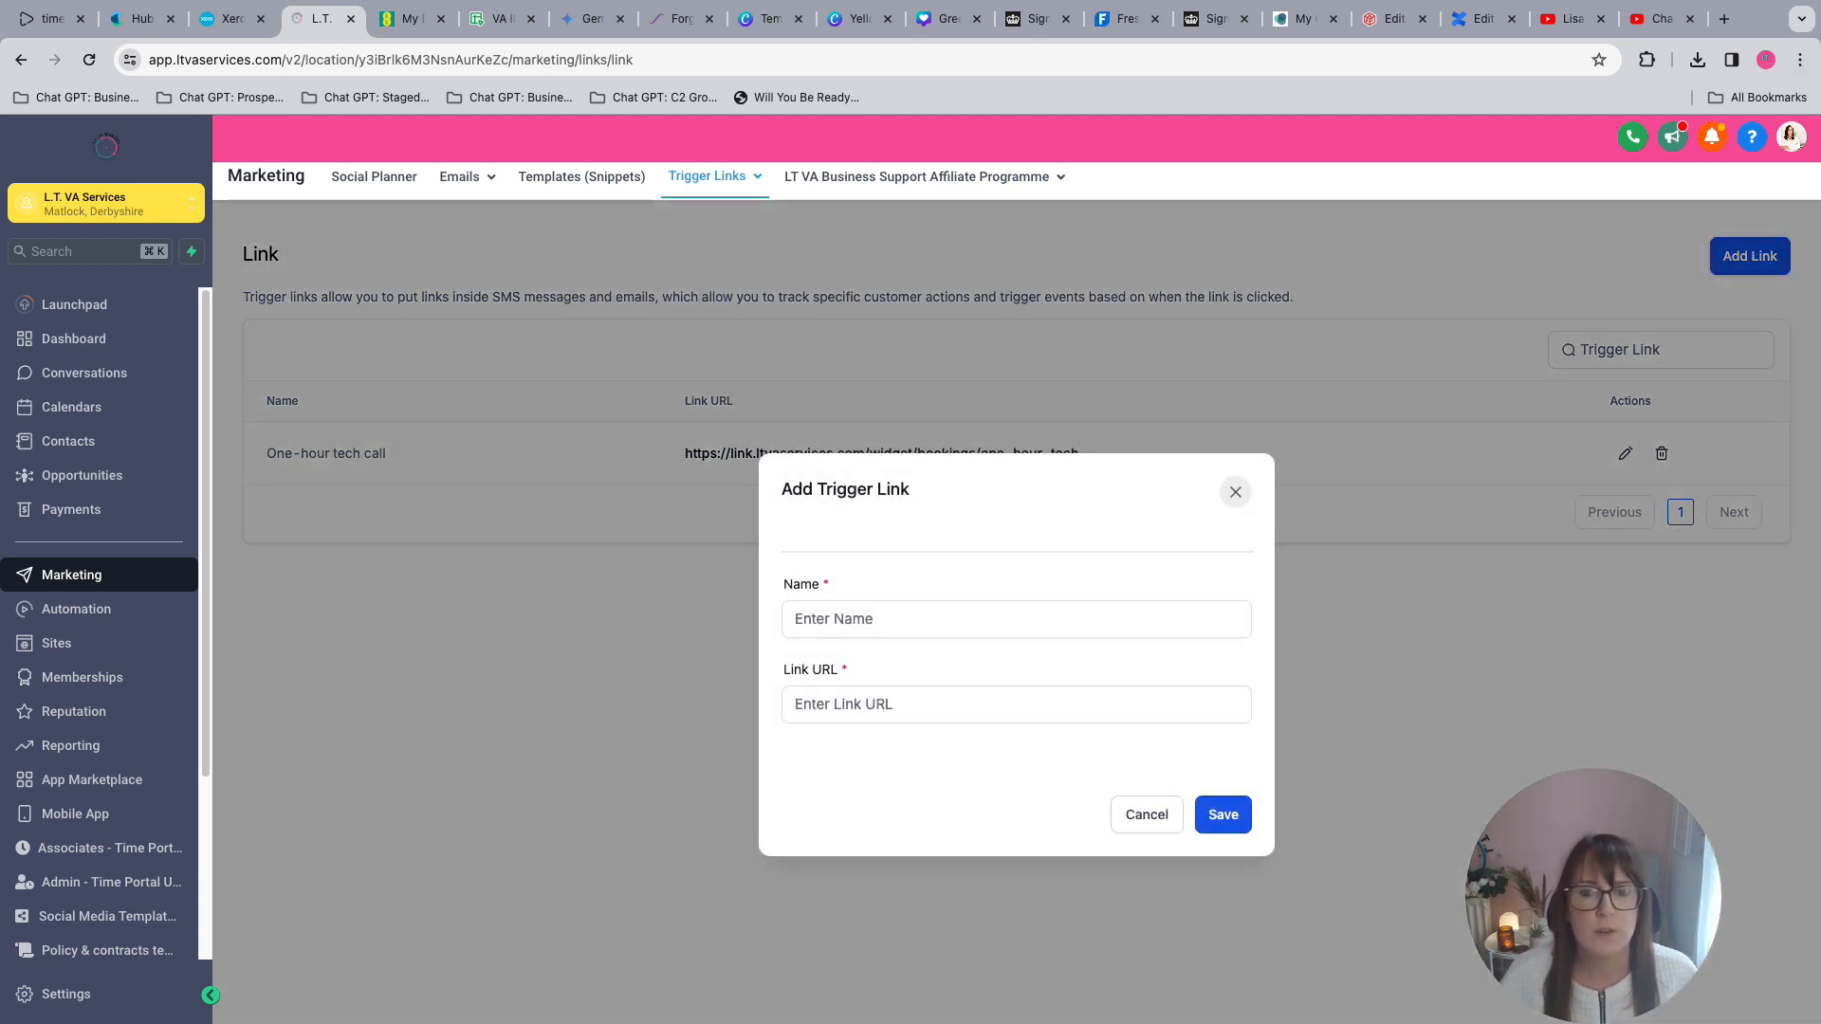
pyautogui.click(1221, 620)
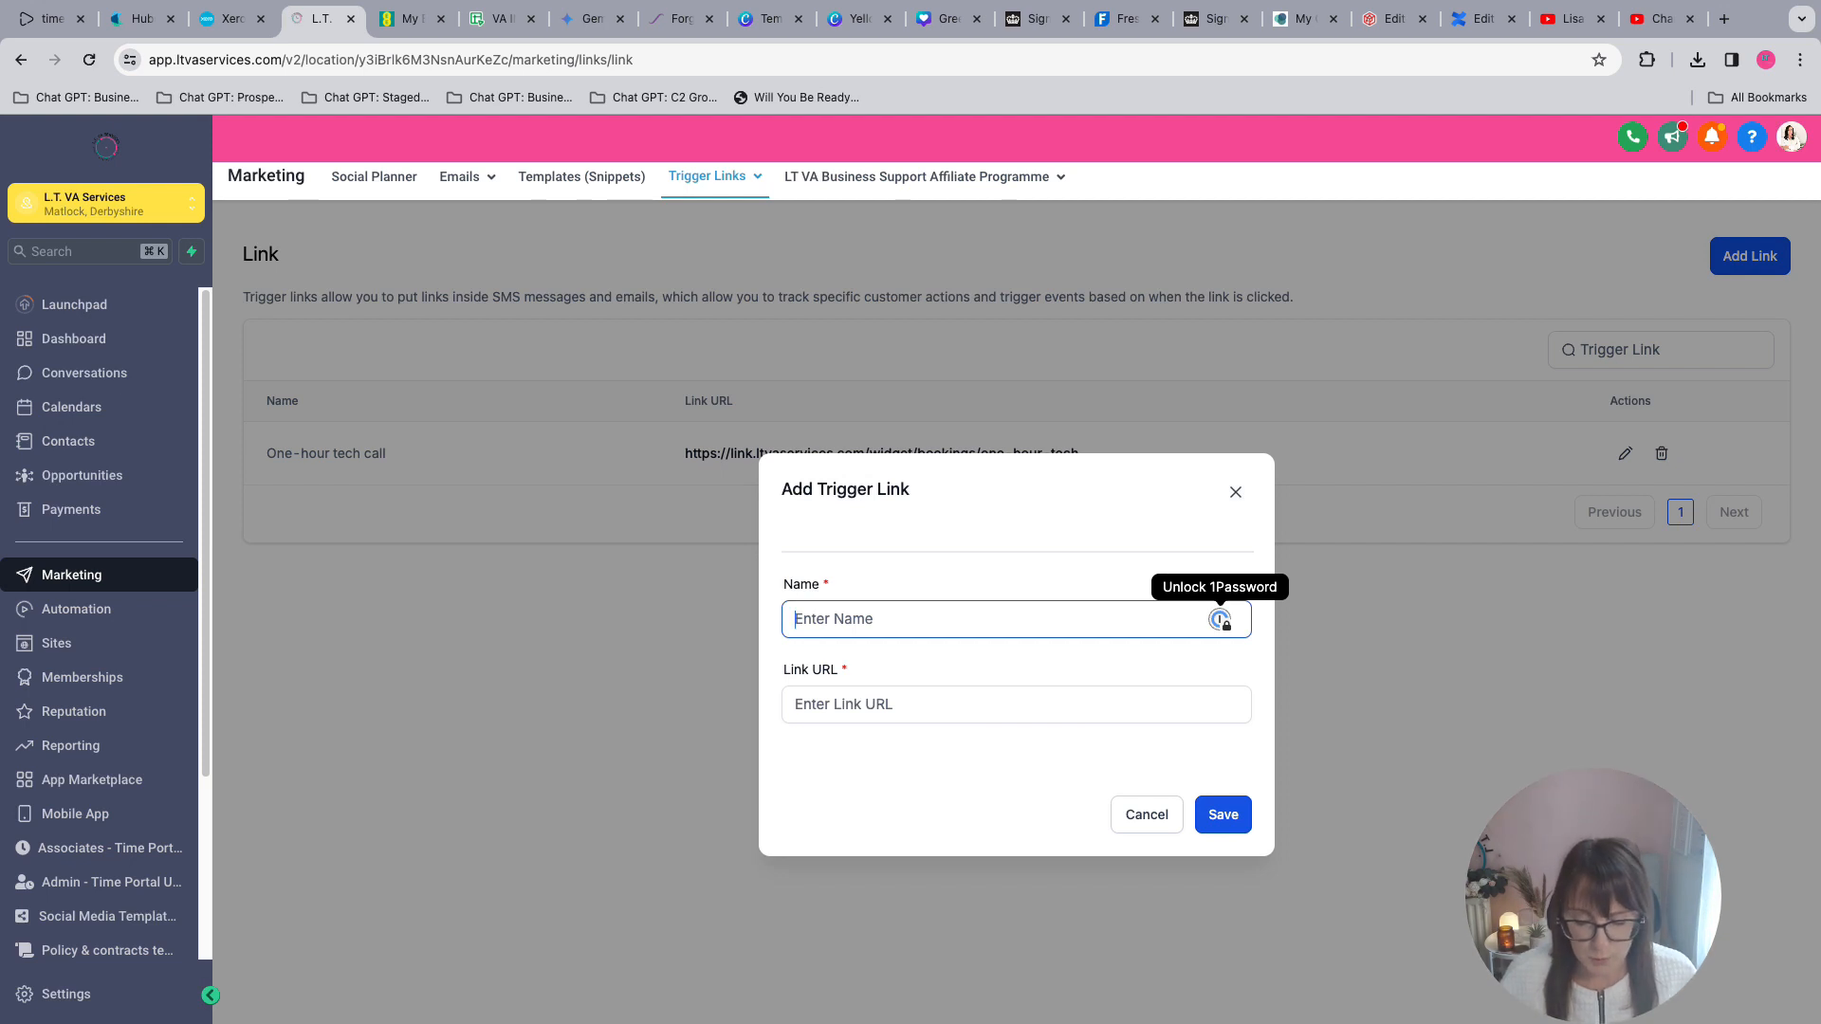
pyautogui.write('Work-')
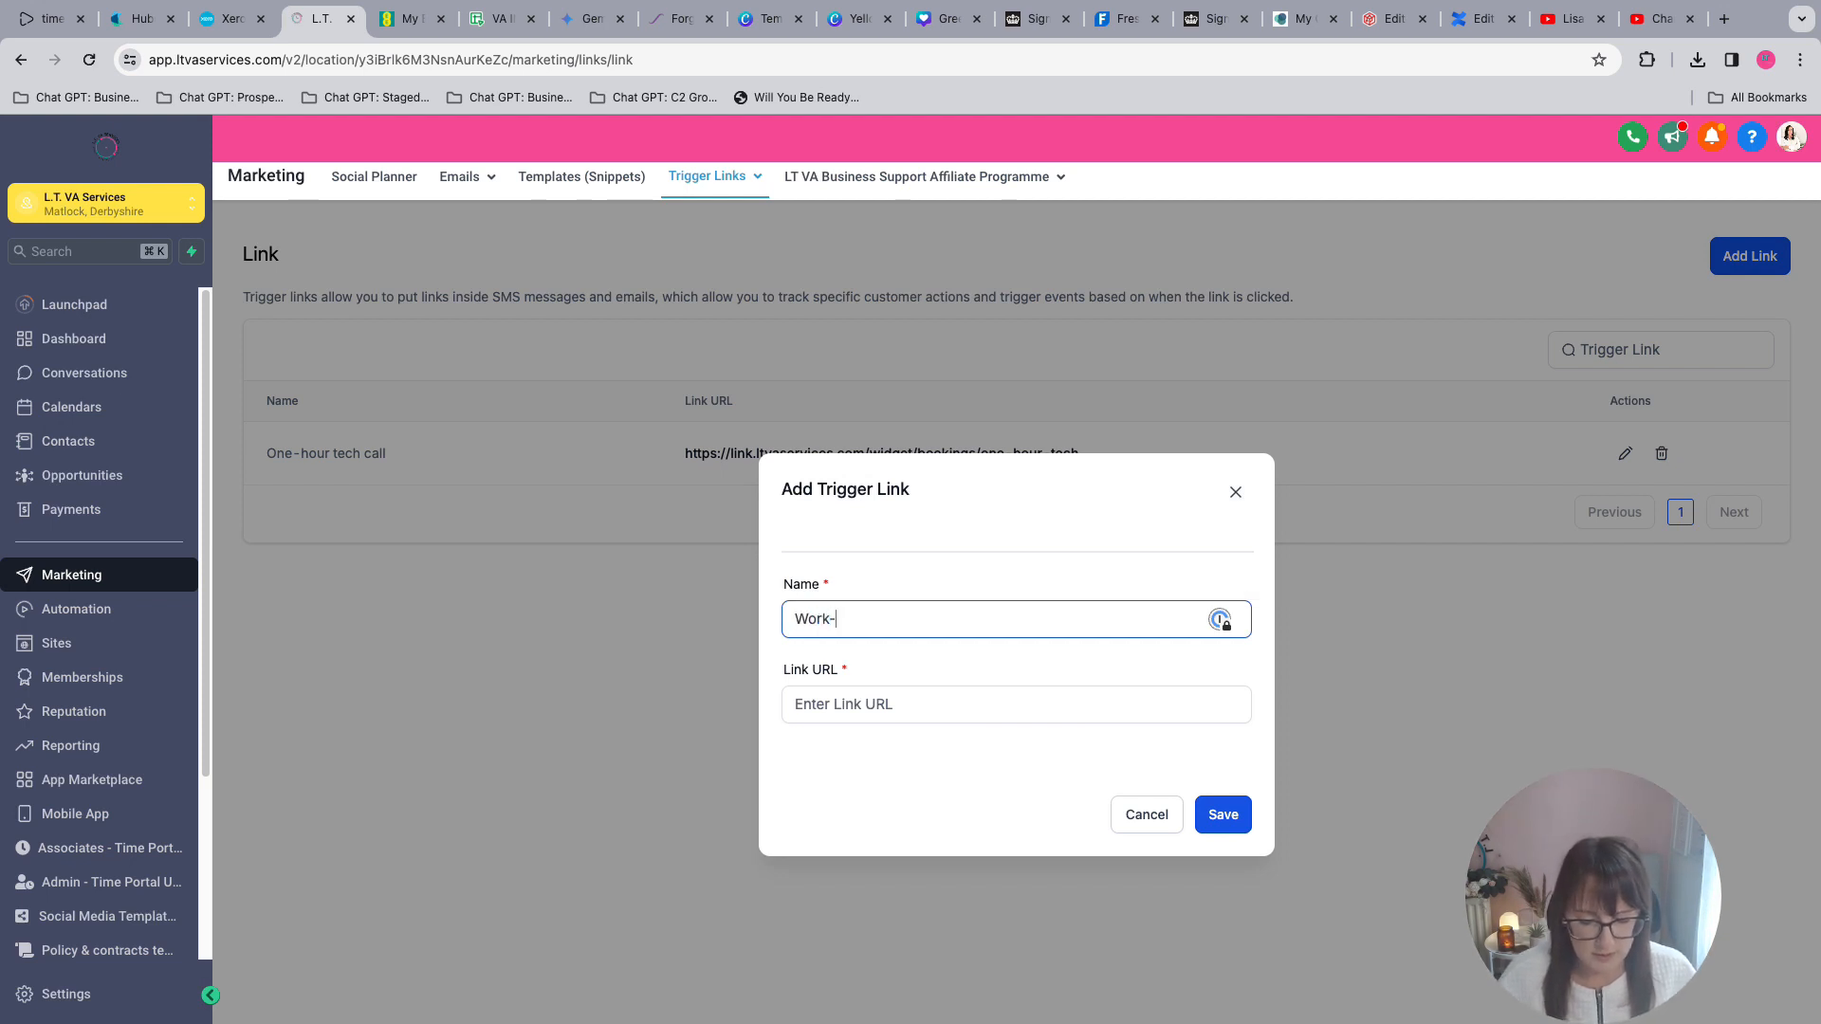
pyautogui.write('life balance ')
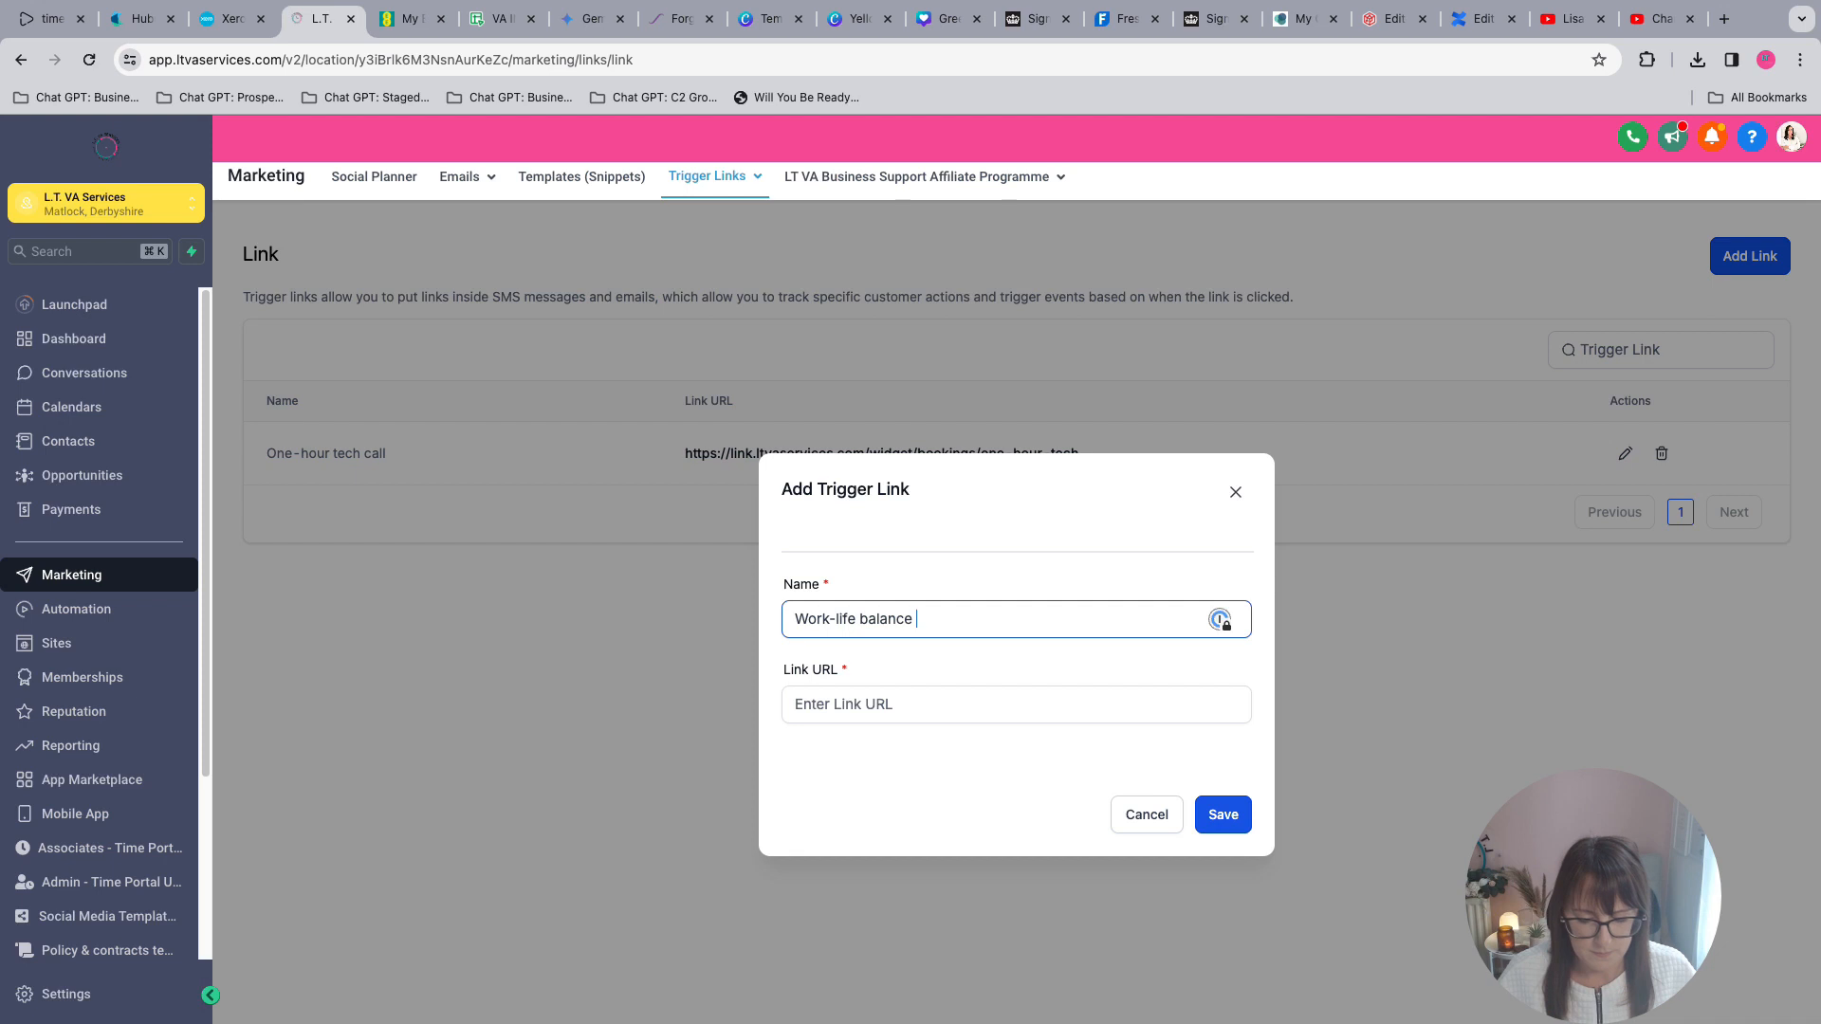
pyautogui.write('link')
pyautogui.click(1092, 723)
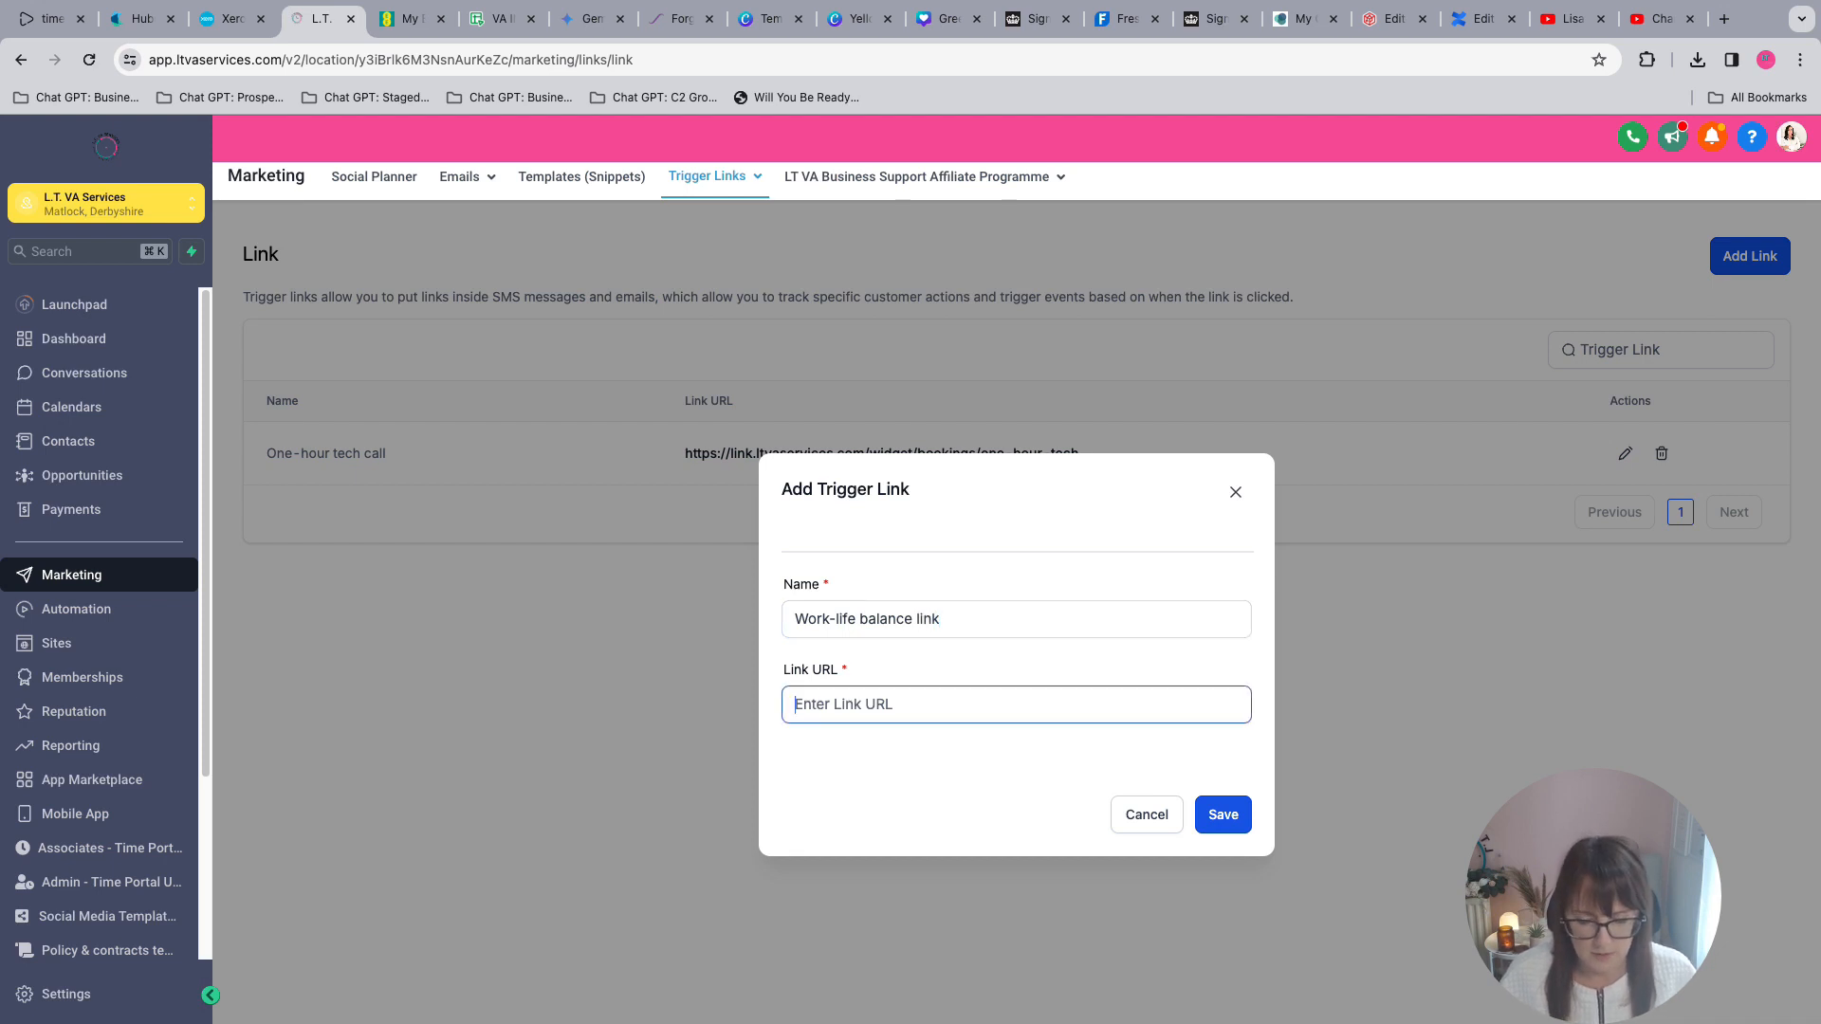
pyautogui.hotkey('ctrl', 'v')
pyautogui.press('Return')
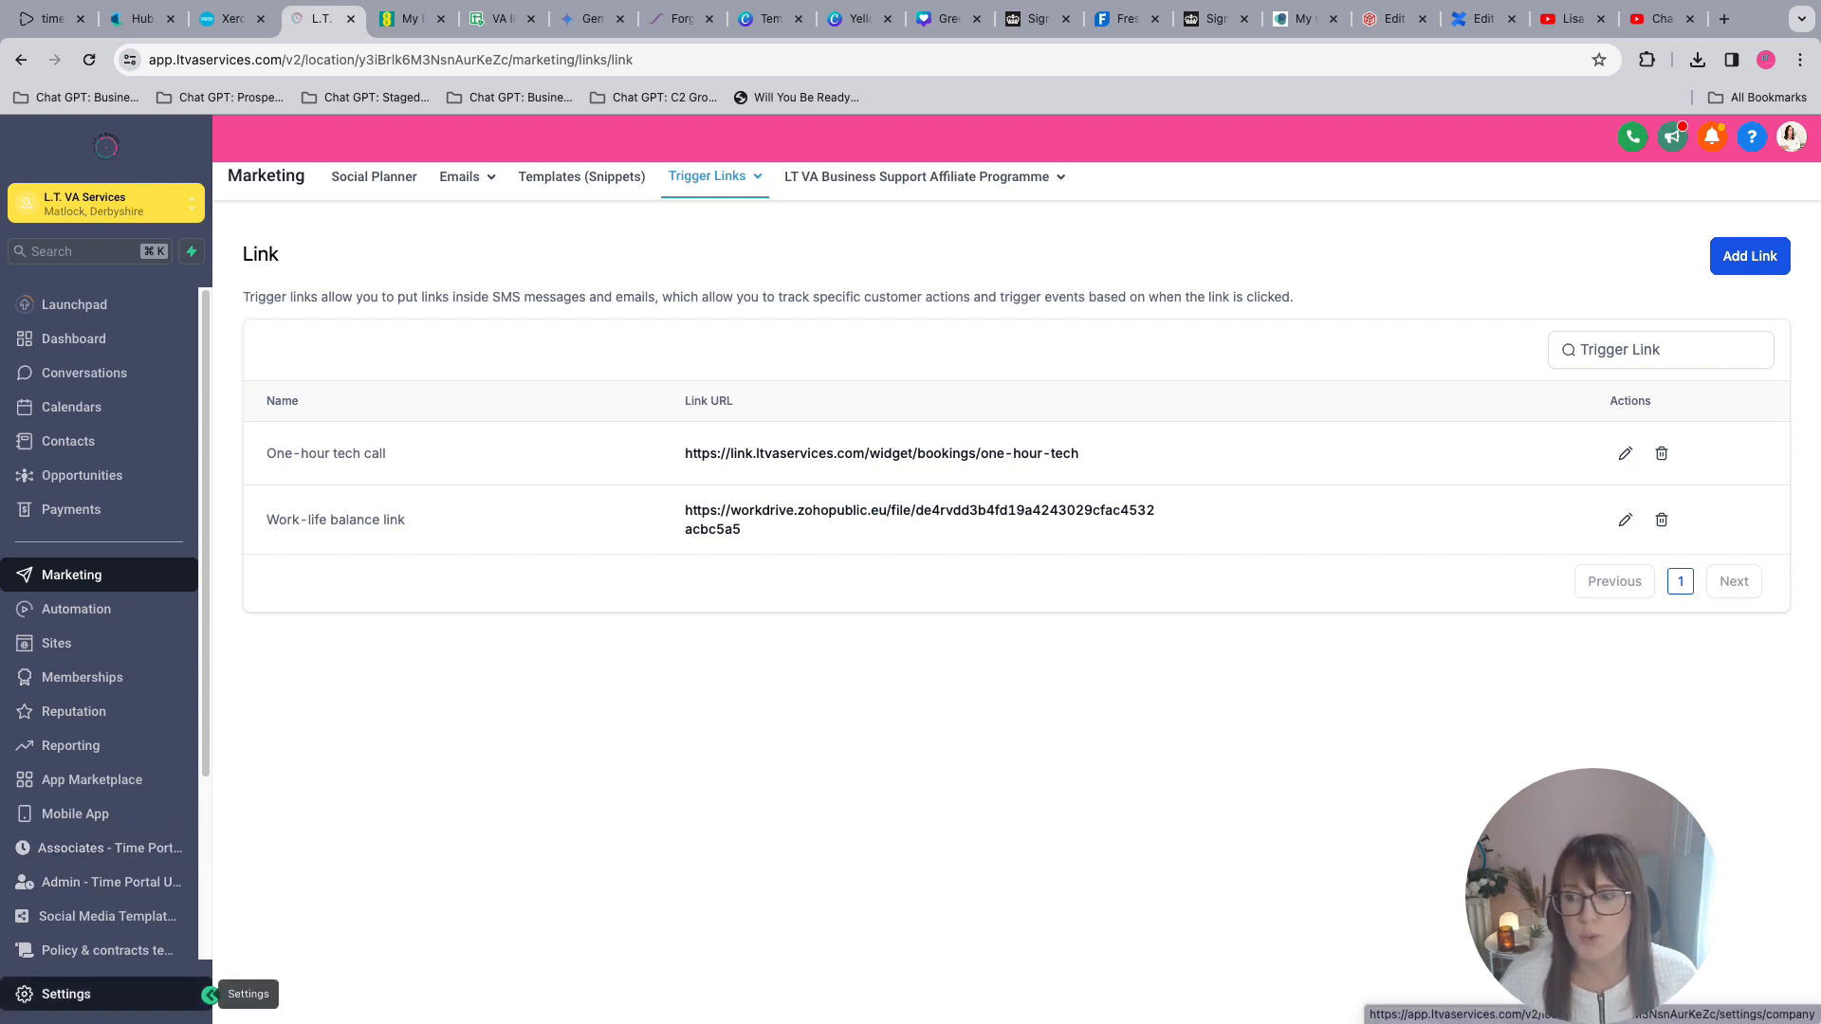
# - Add a rule to the engagement score in the scoring settings that adds 1 point when the email event is Opened
pyautogui.click(207, 994)
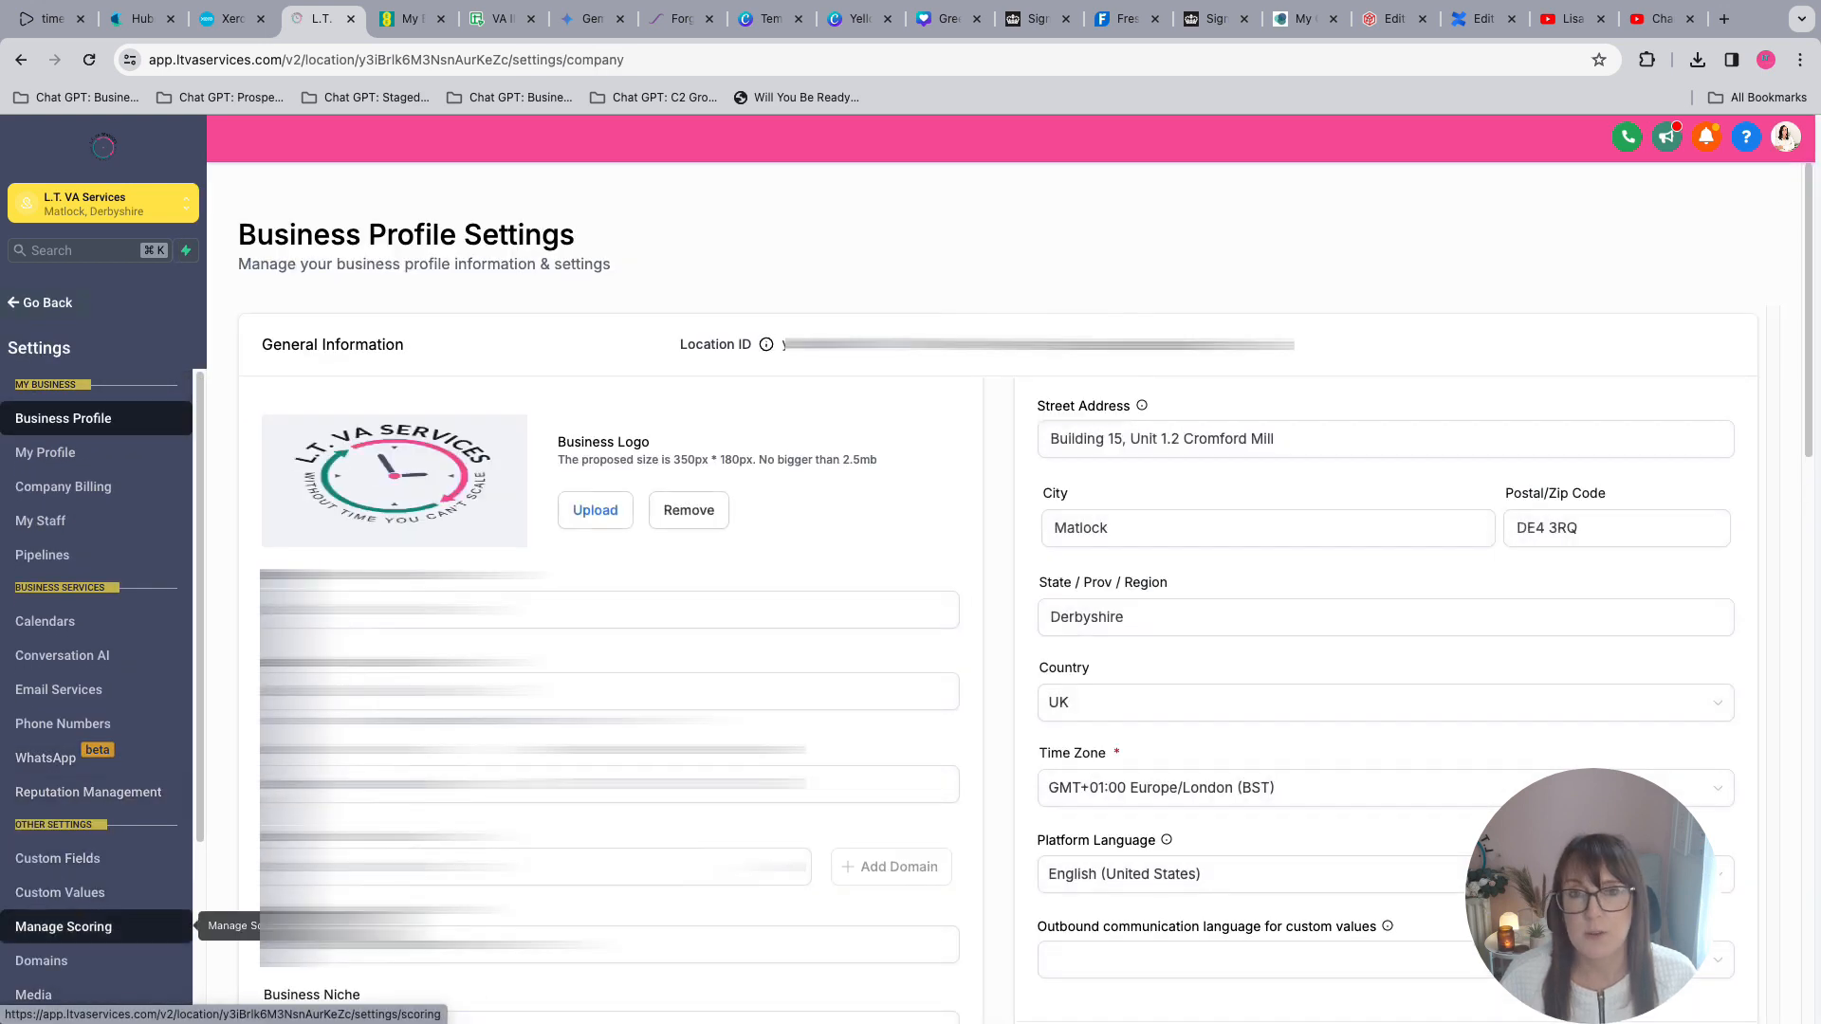
pyautogui.click(114, 926)
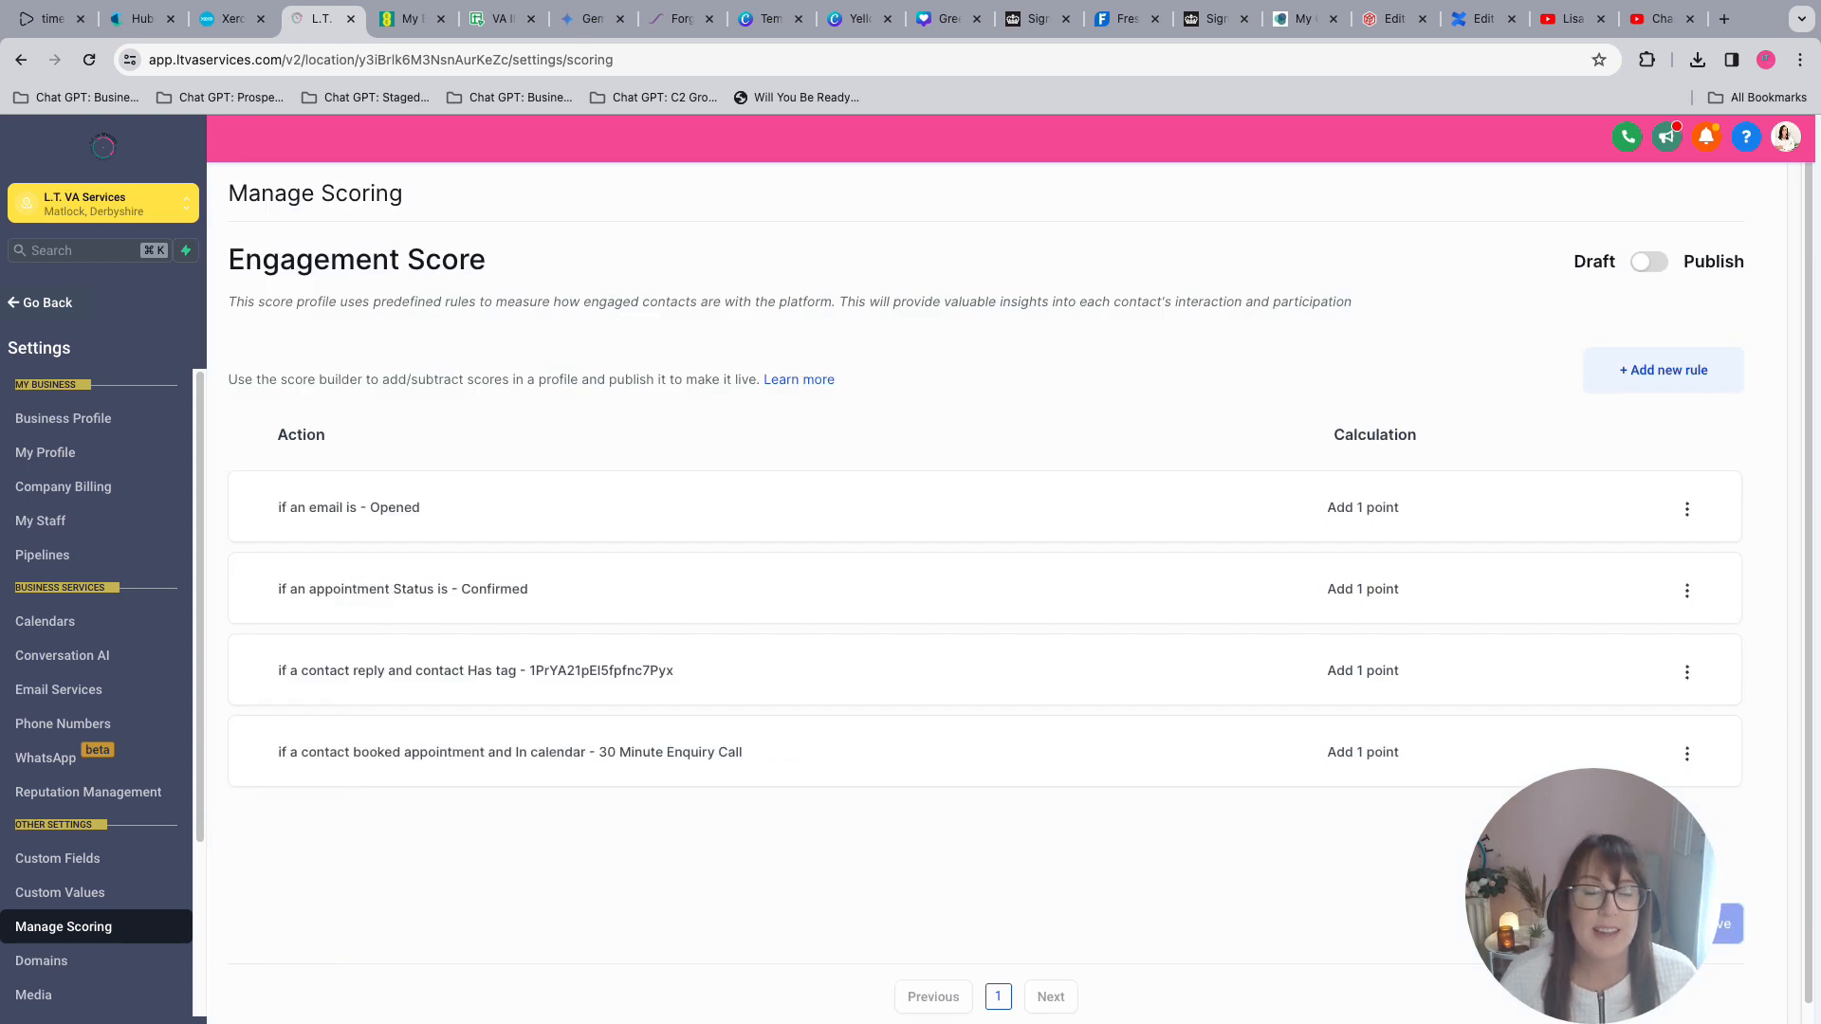
pyautogui.click(1664, 371)
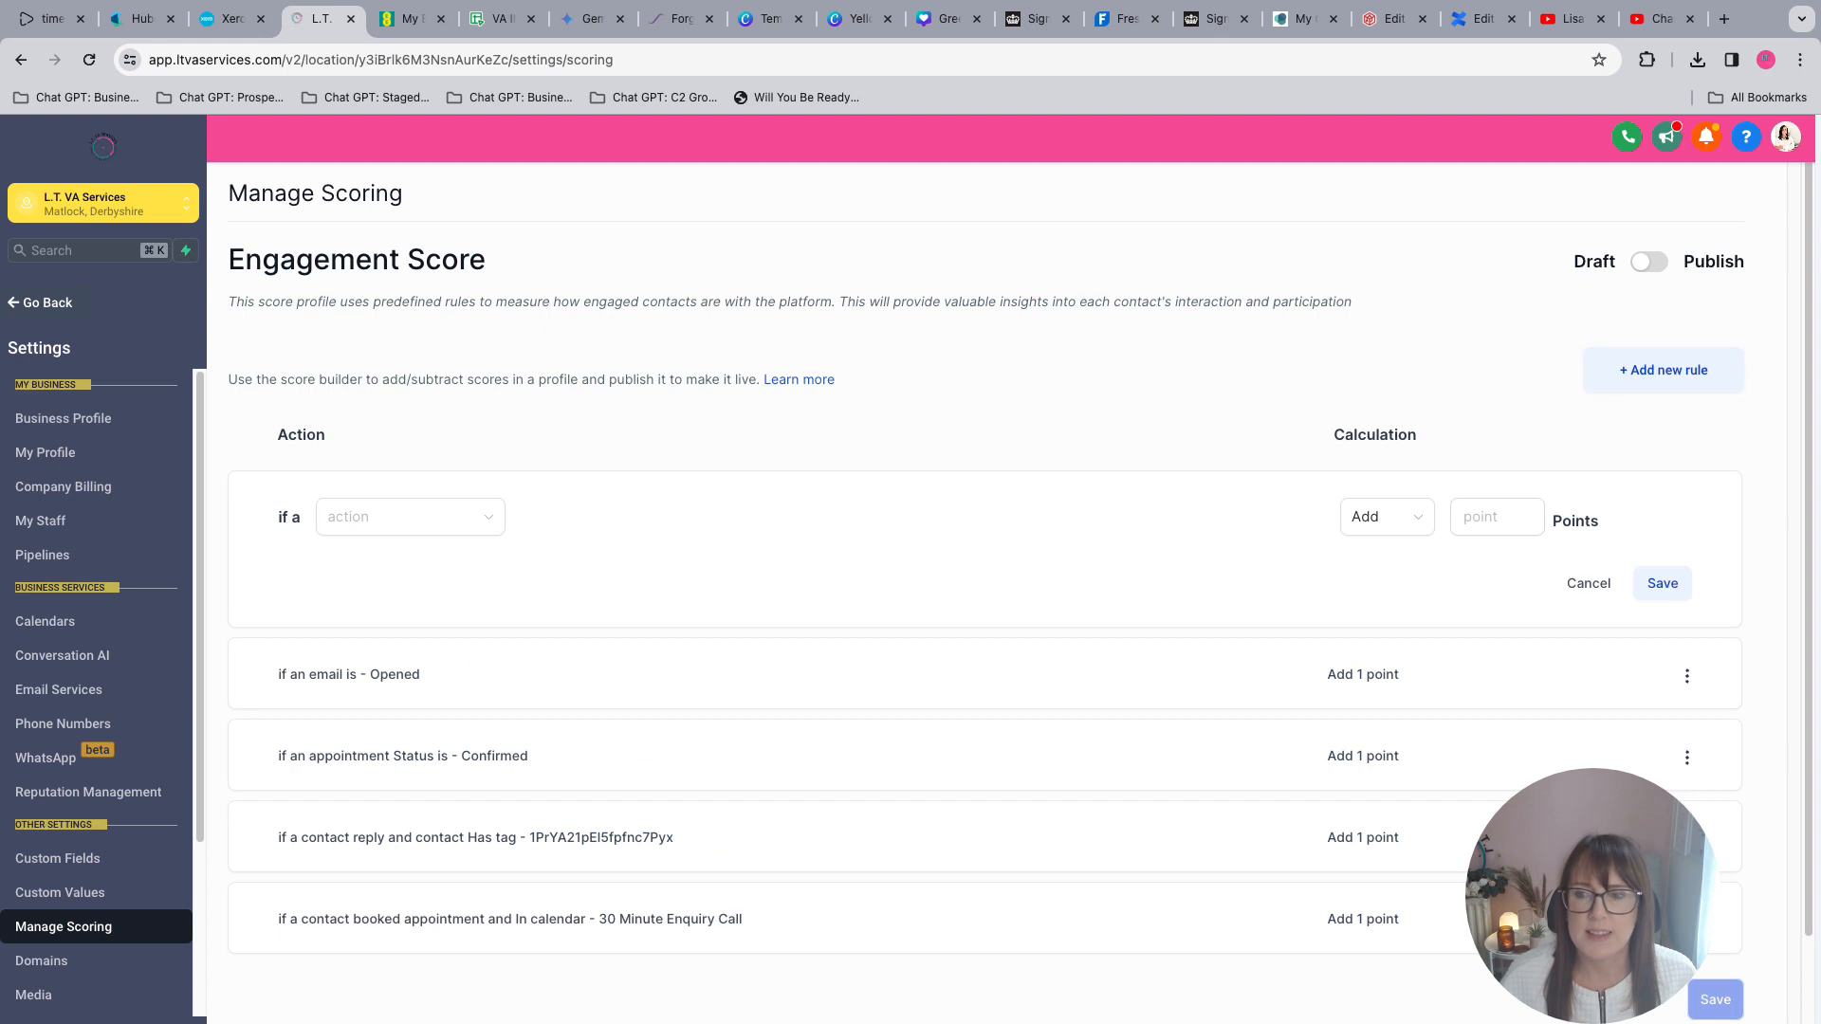
pyautogui.click(410, 517)
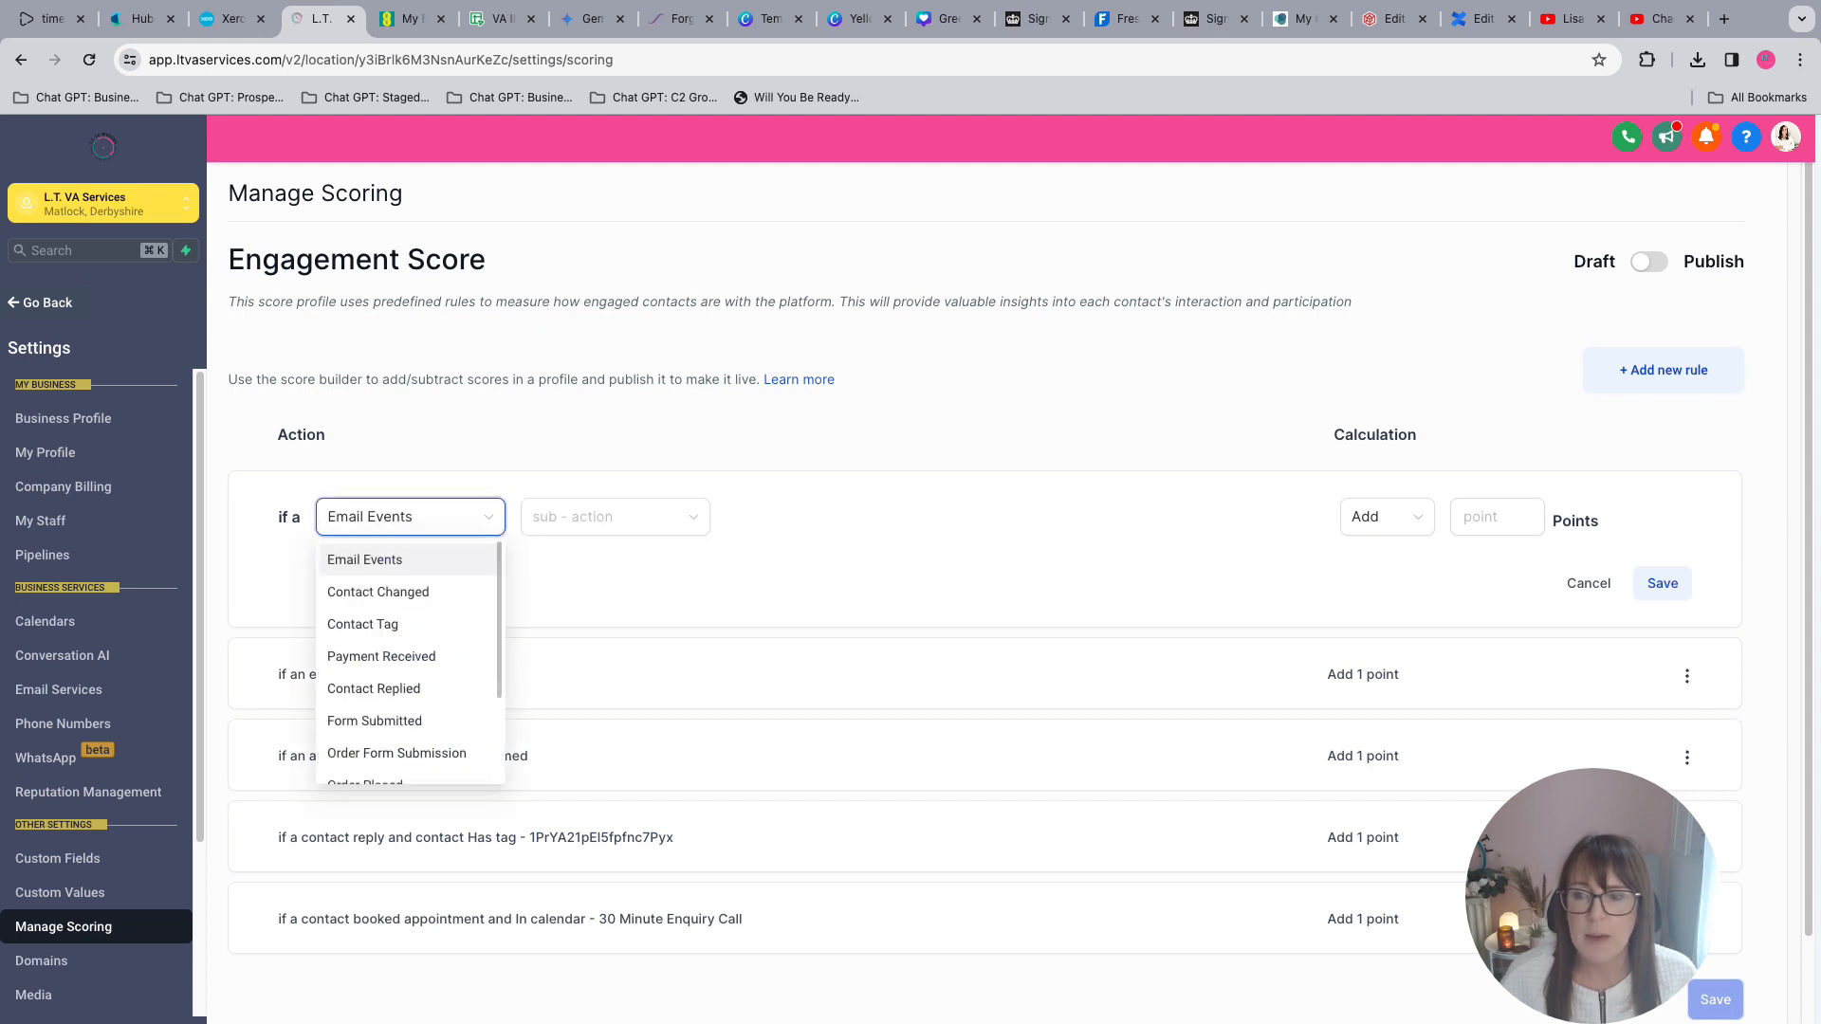
pyautogui.click(365, 559)
pyautogui.click(607, 517)
pyautogui.click(560, 559)
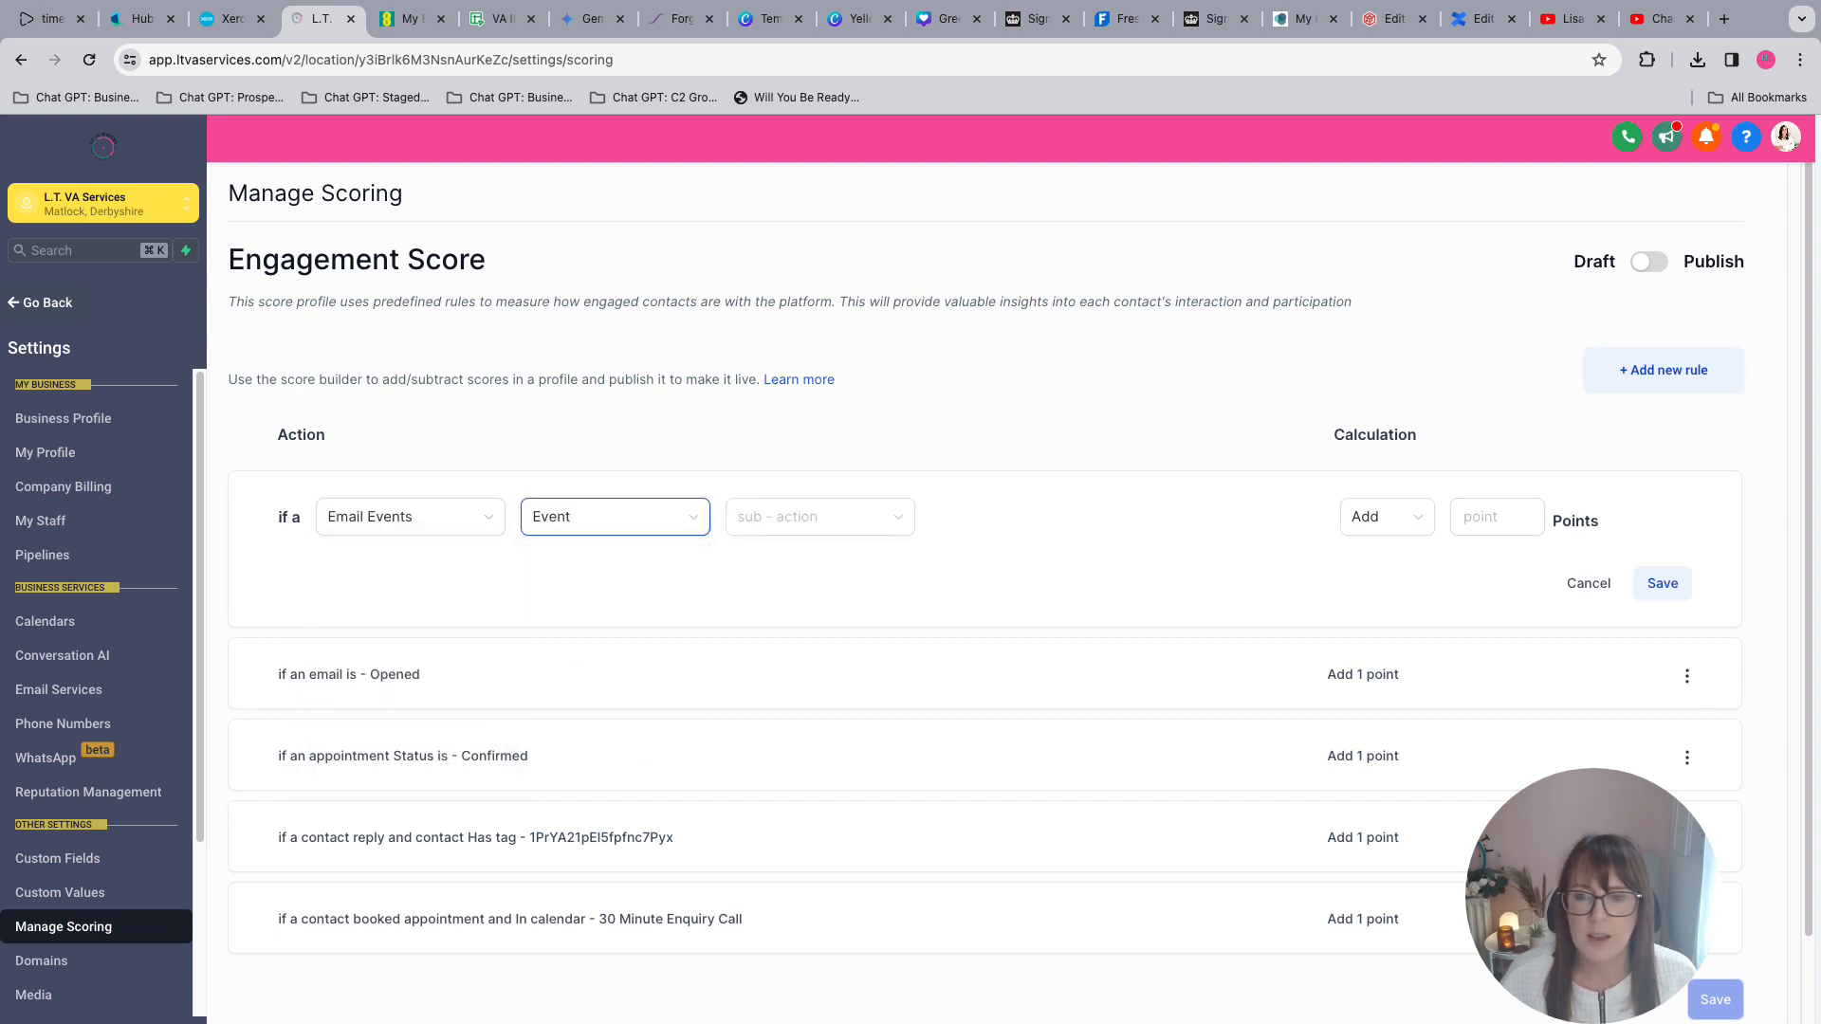
pyautogui.click(820, 517)
pyautogui.click(778, 592)
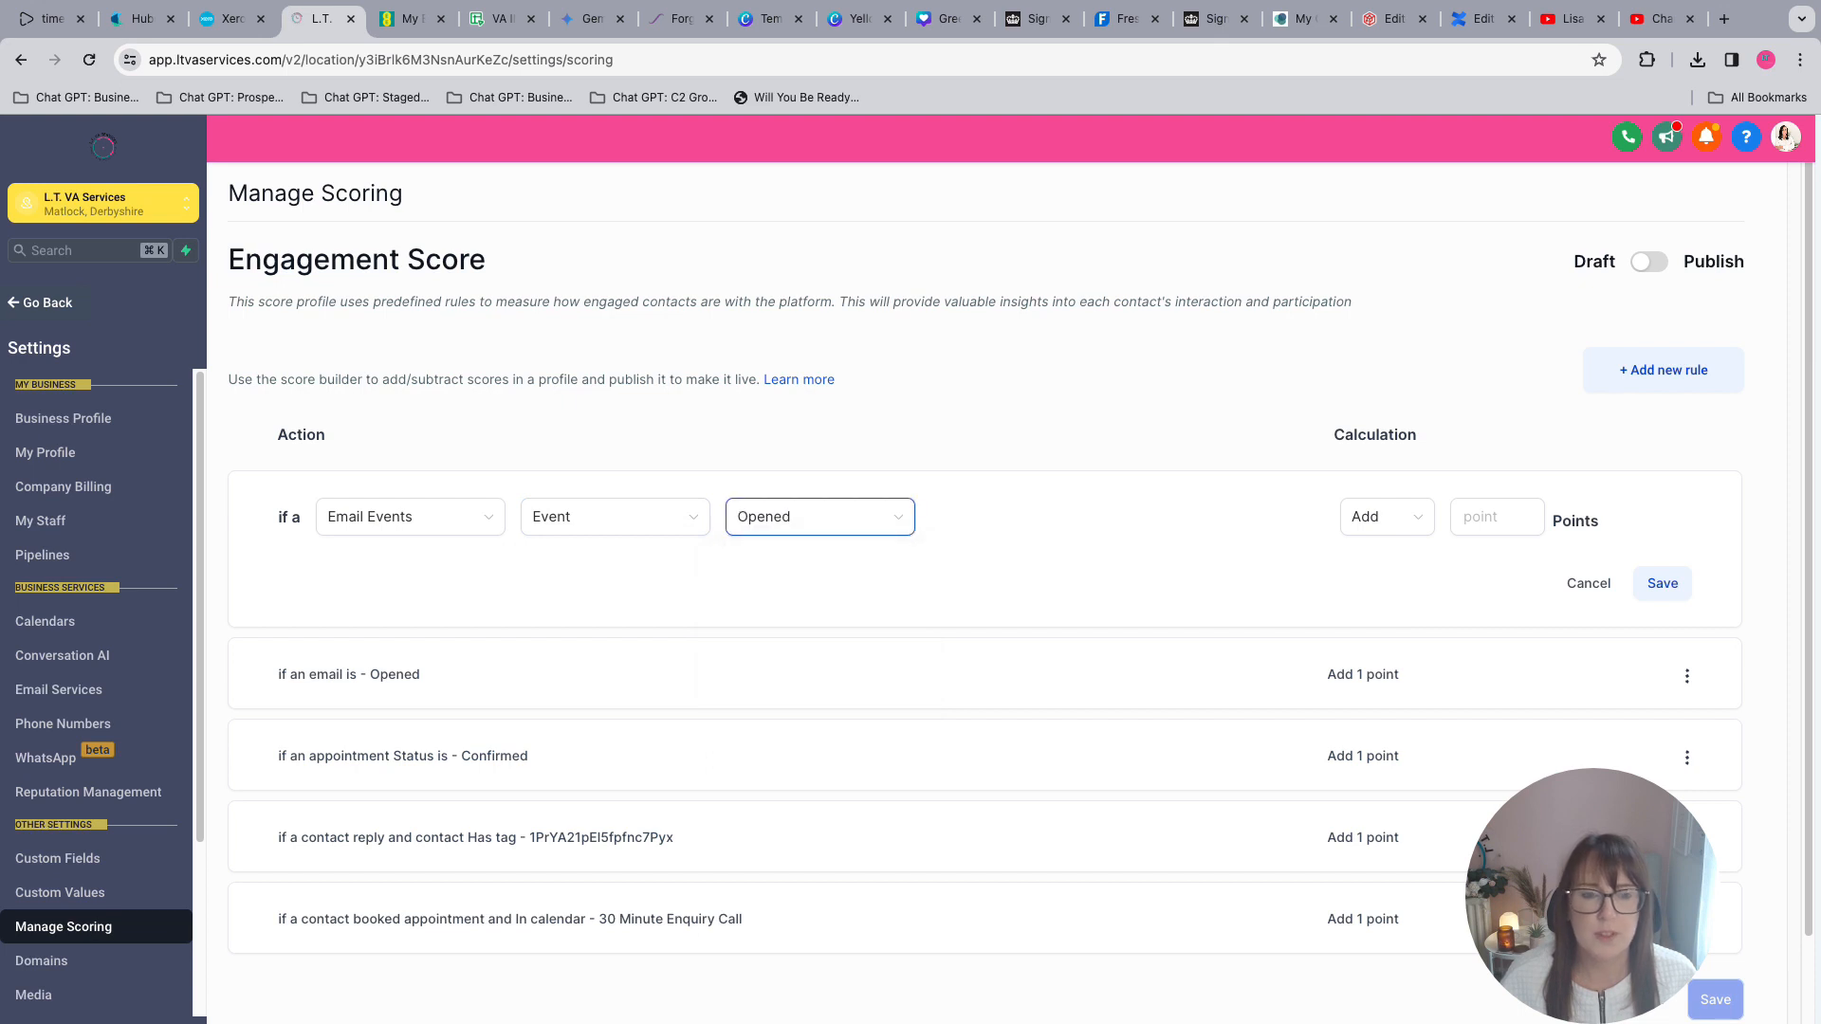
pyautogui.click(1497, 517)
pyautogui.write('1')
pyautogui.click(1662, 584)
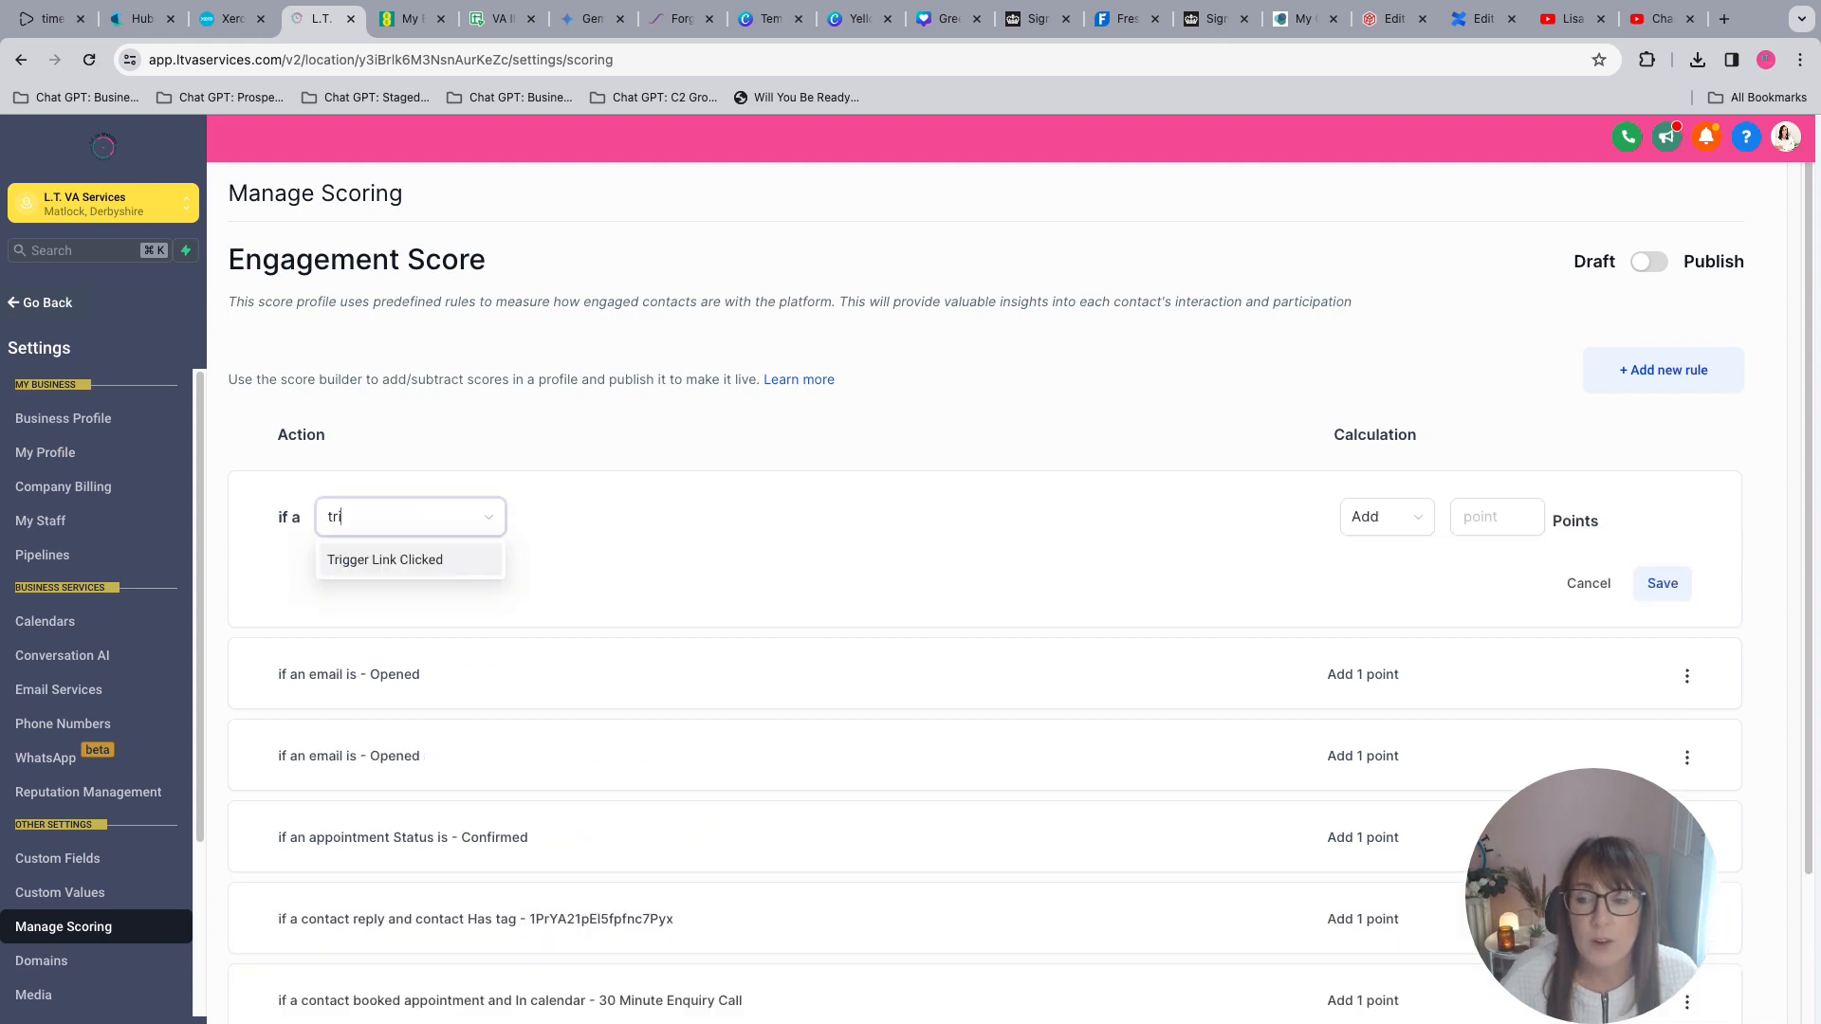
# - Add a scoring rule giving 5 points when the "Work-life balance link" trigger link is clicked, and save the engagement score as published
pyautogui.click(410, 559)
pyautogui.click(615, 517)
pyautogui.click(615, 560)
pyautogui.click(820, 517)
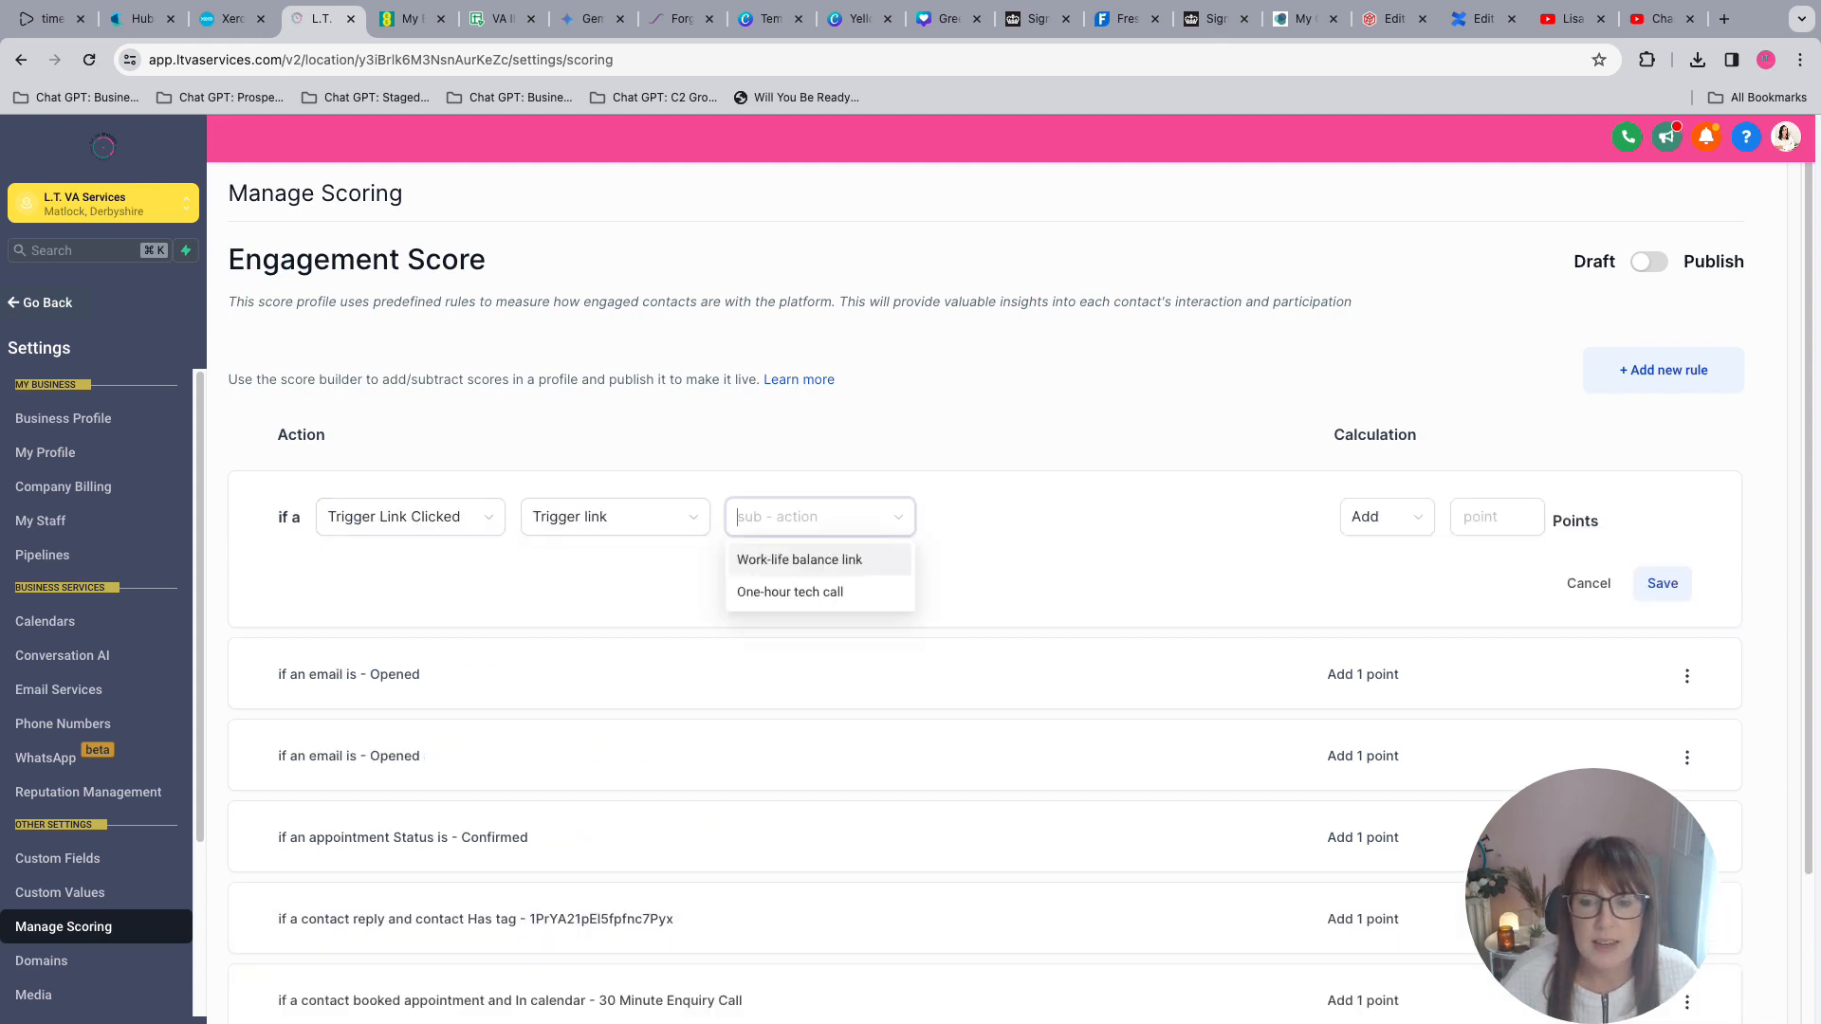
pyautogui.click(819, 560)
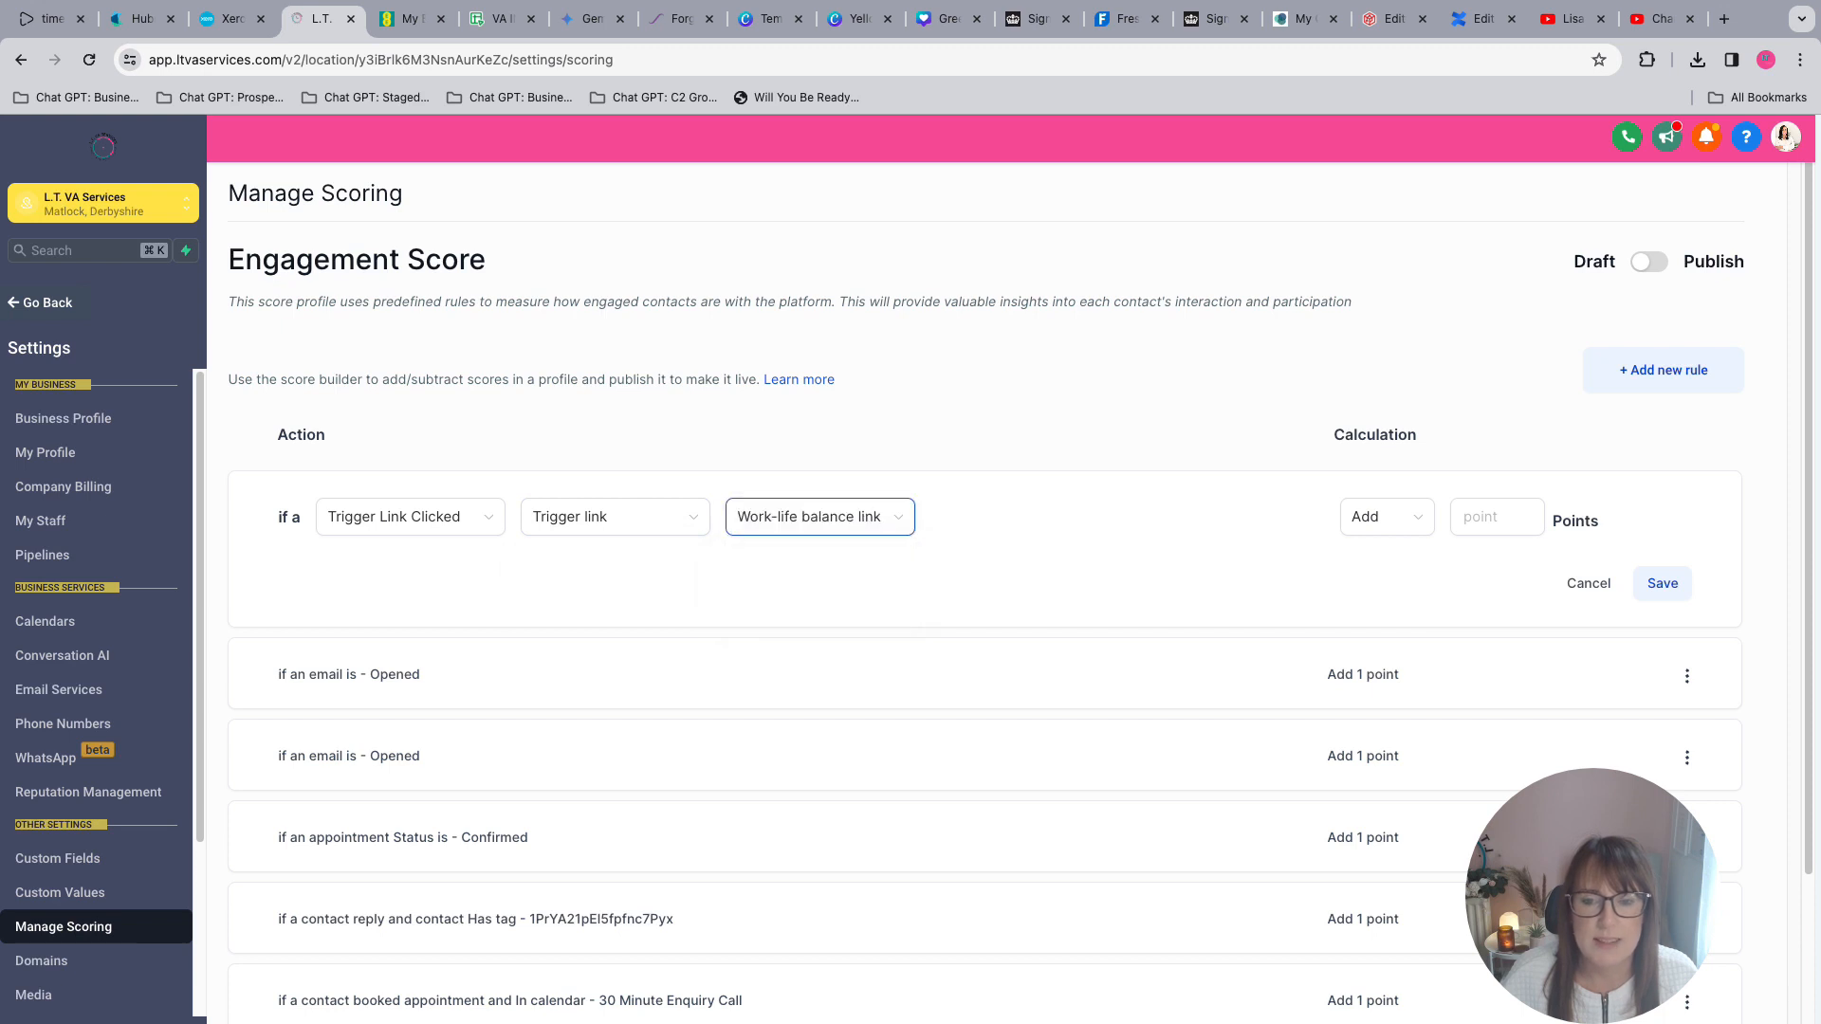
pyautogui.click(1496, 517)
pyautogui.write('5')
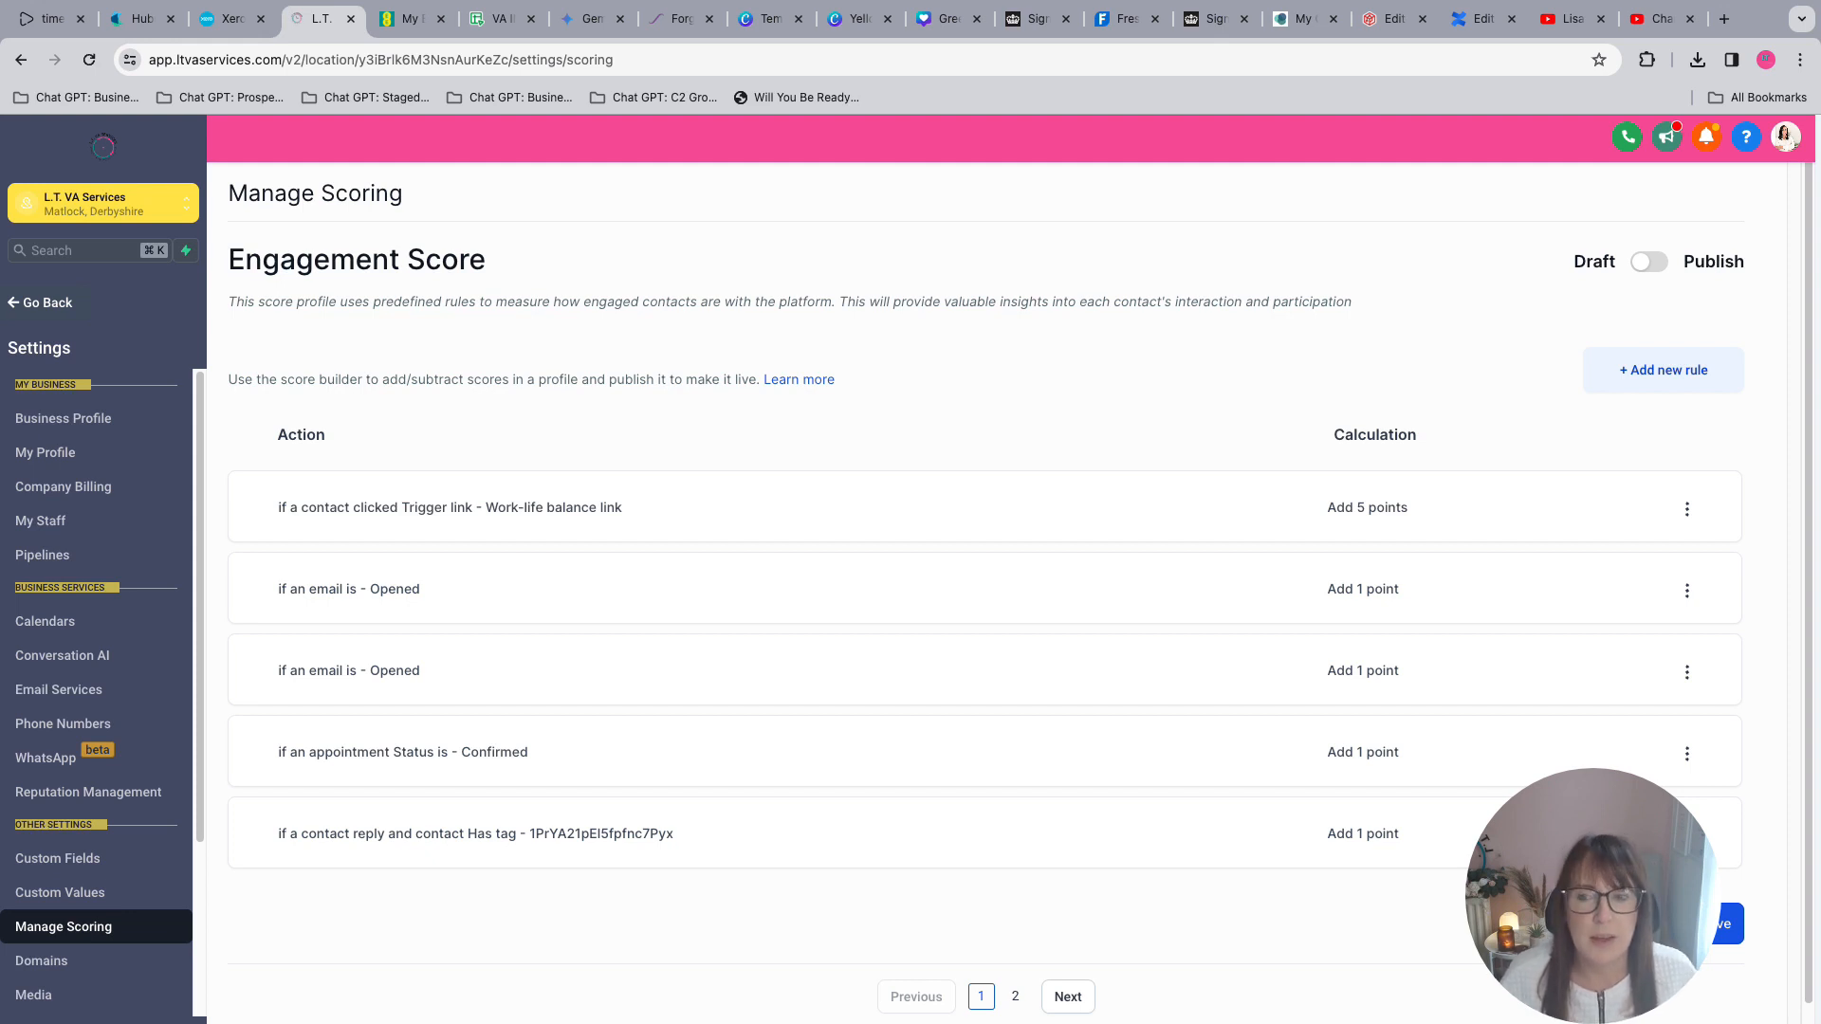
pyautogui.click(1715, 924)
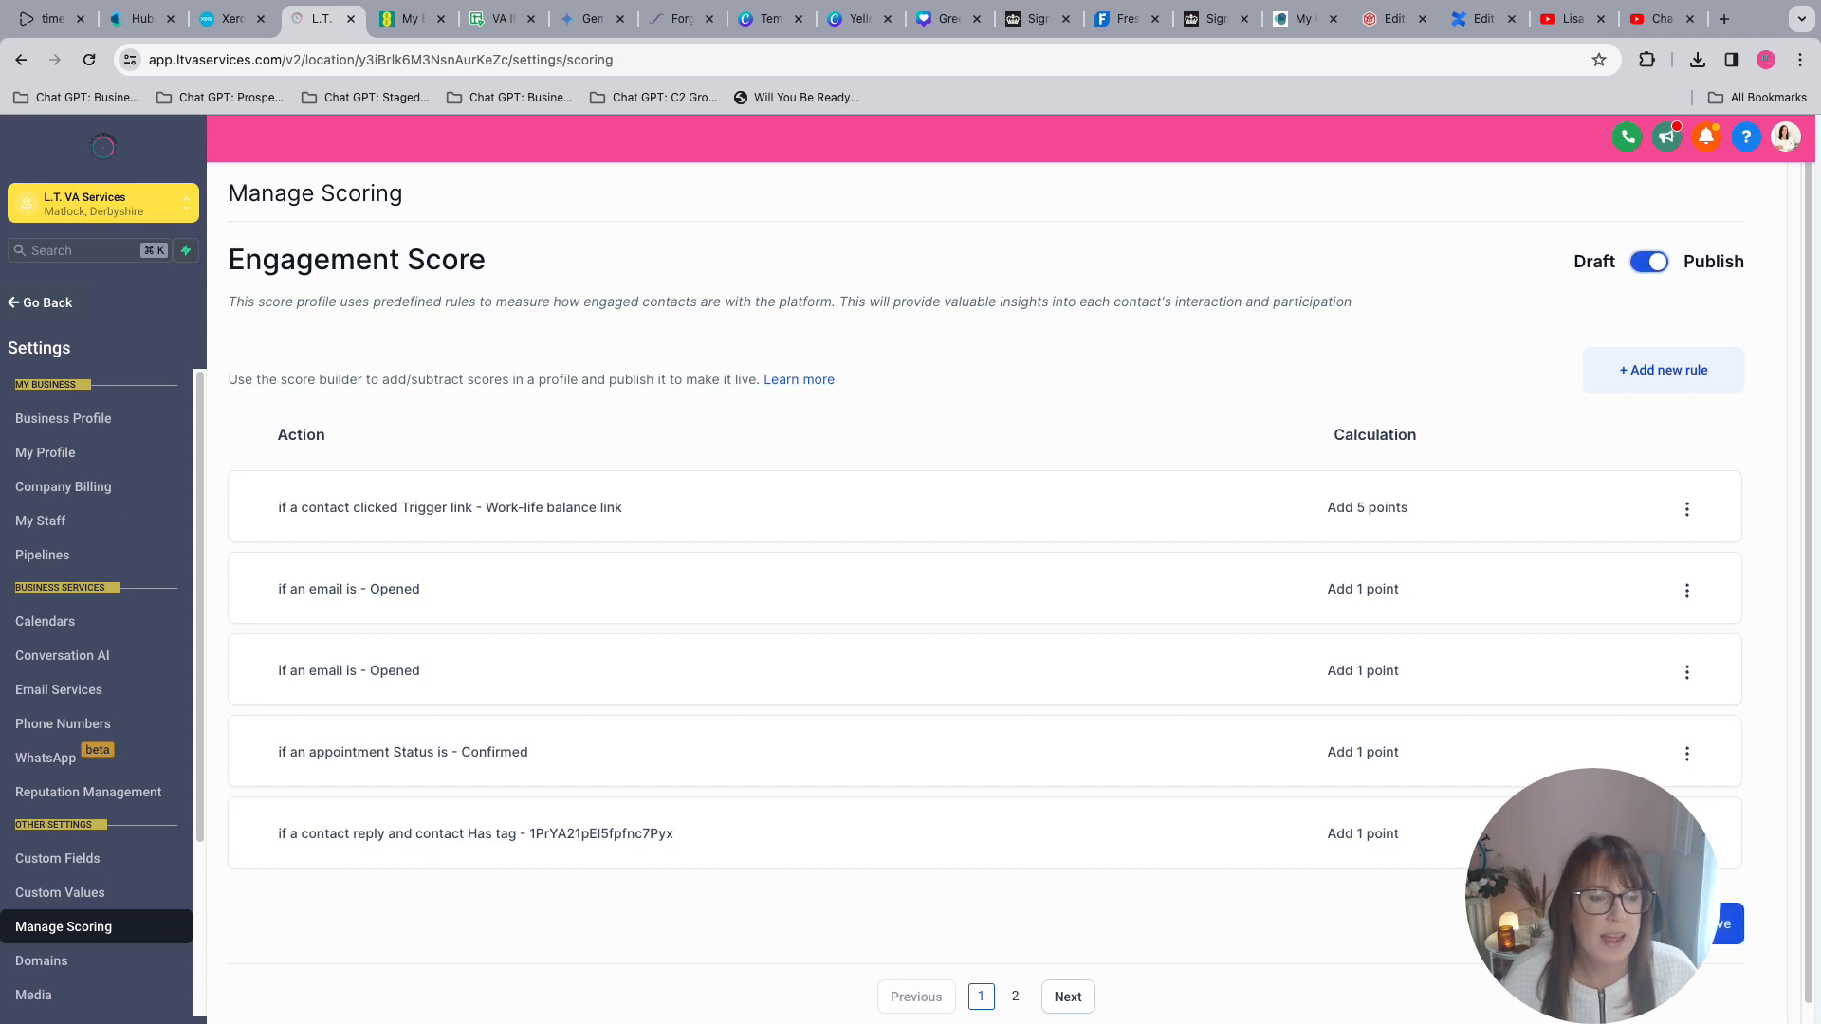
pyautogui.click(1719, 924)
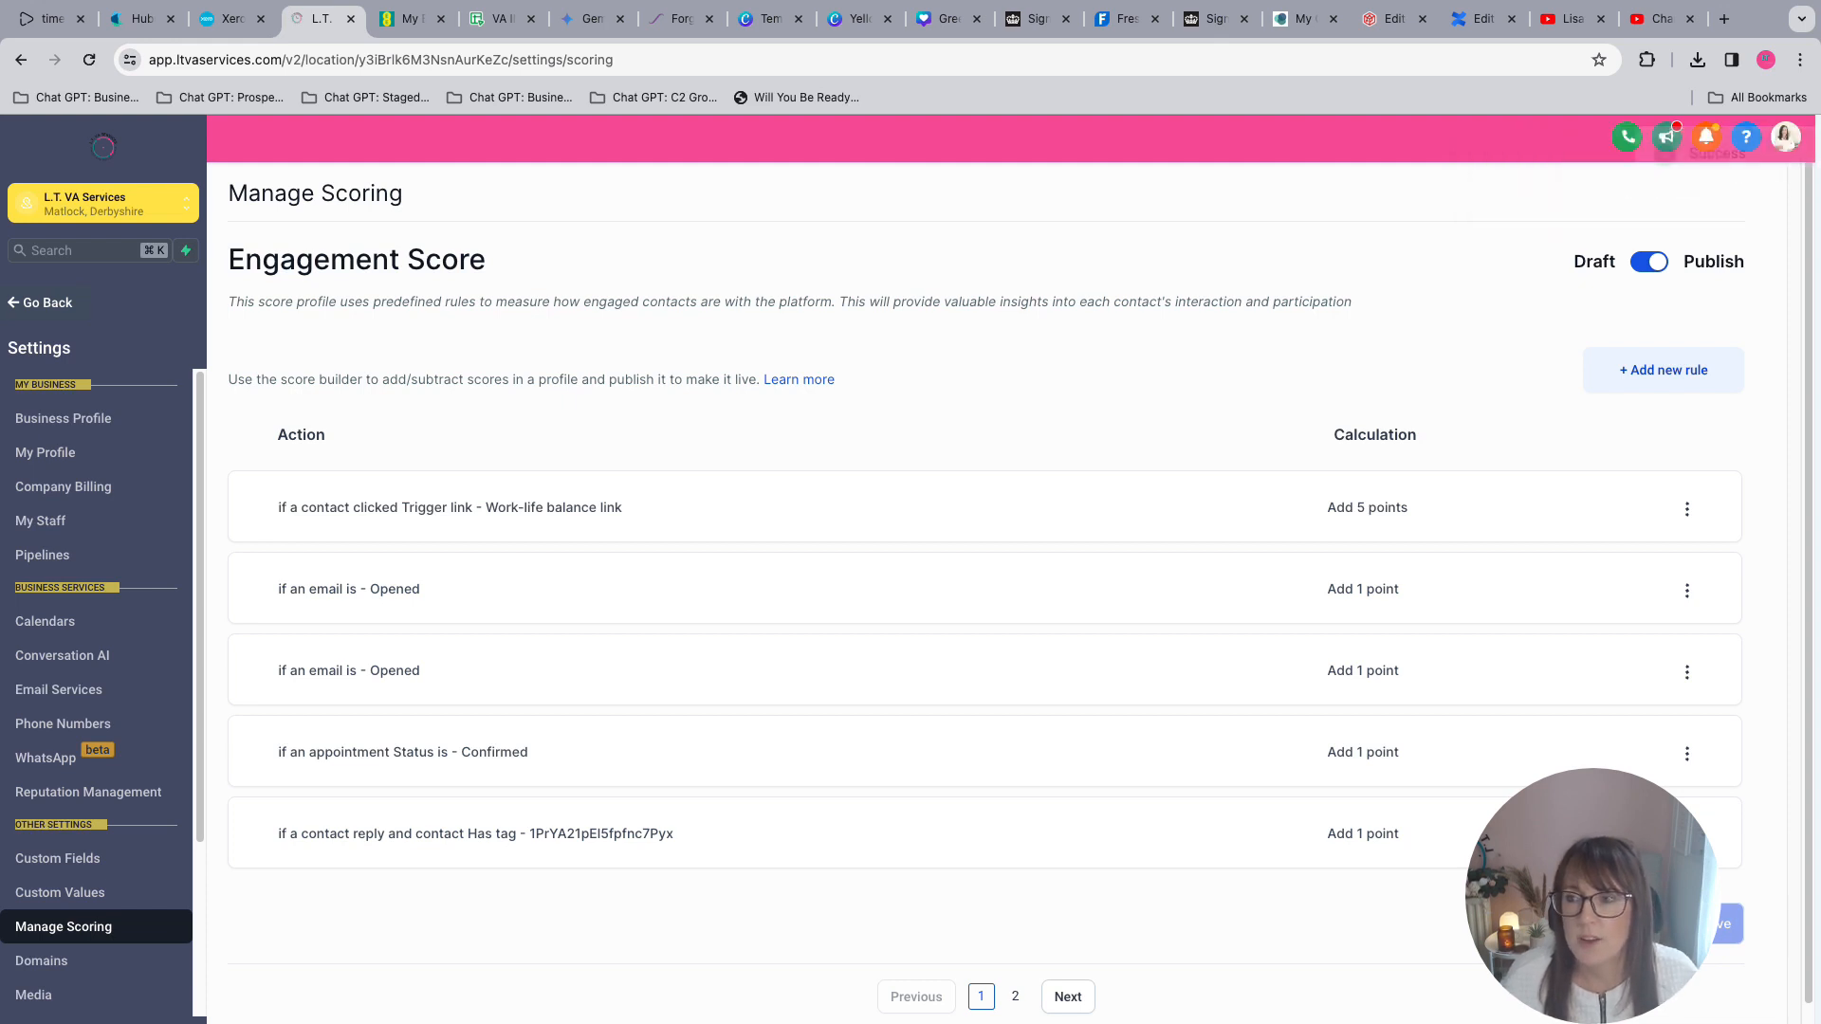
# - Start a new pipeline in the opportunities area and name it "Lead Tracking"
pyautogui.click(39, 303)
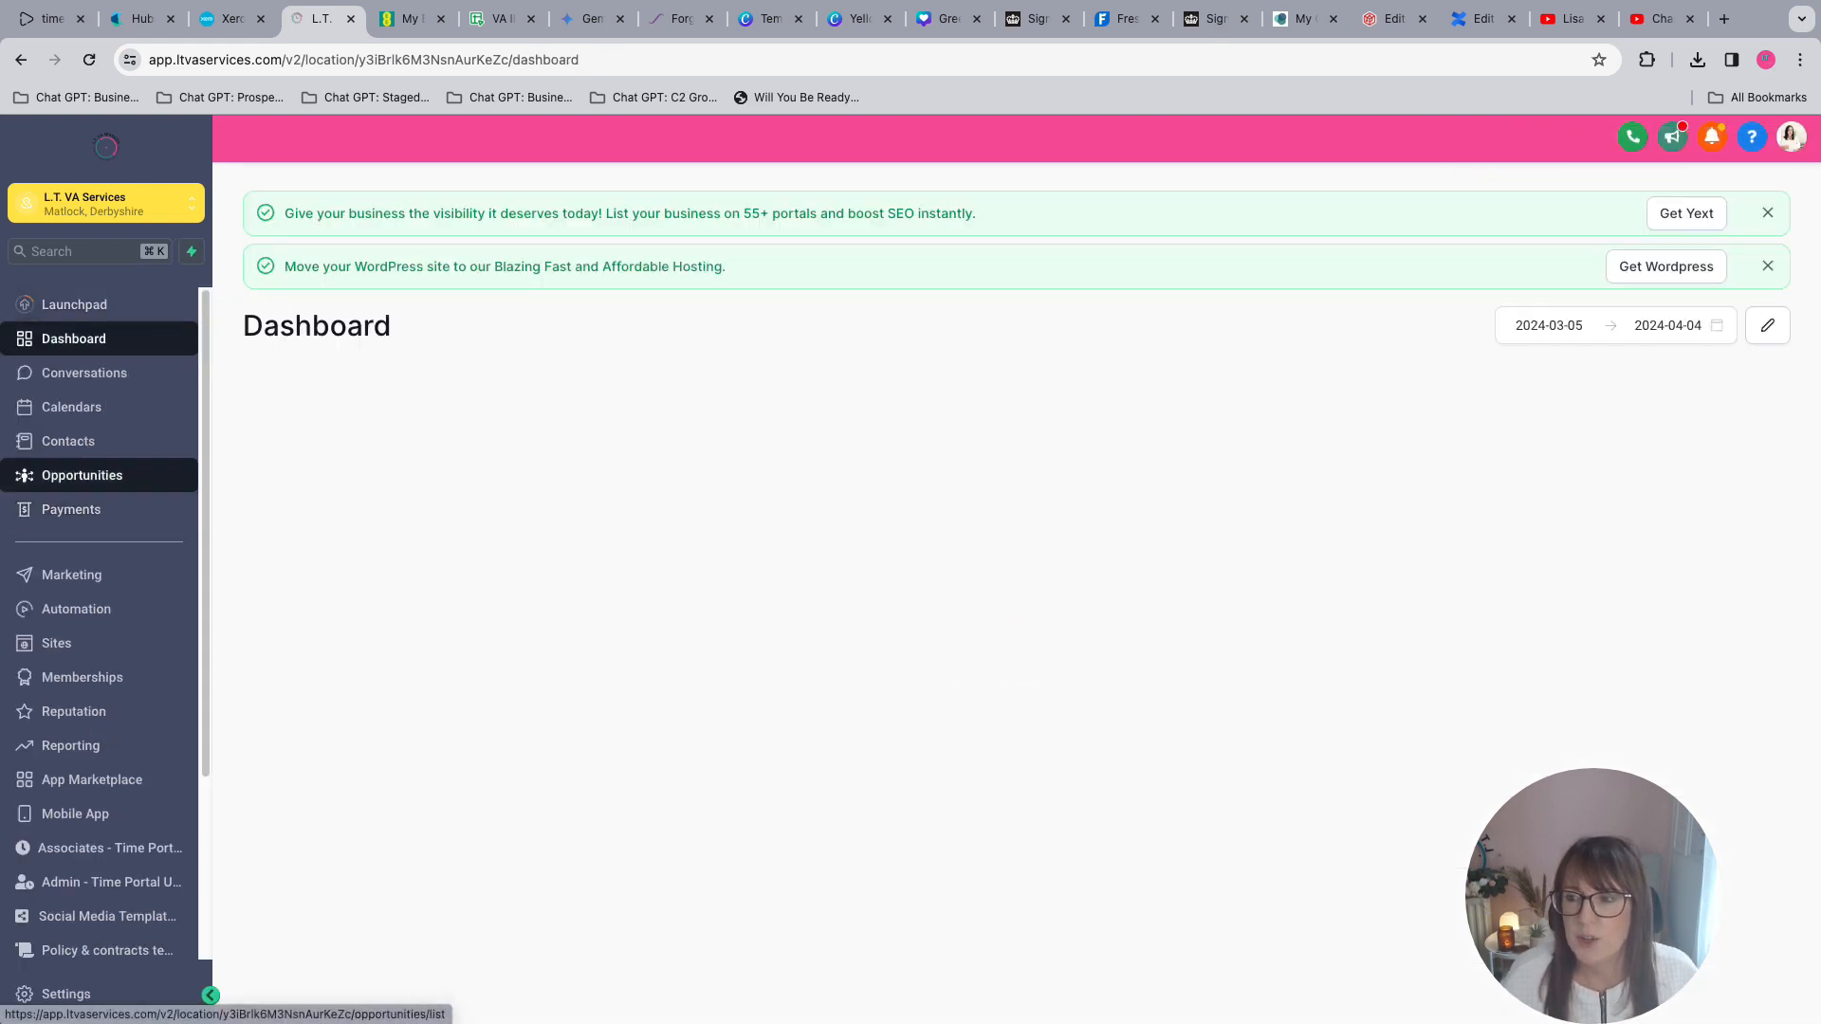
pyautogui.click(95, 475)
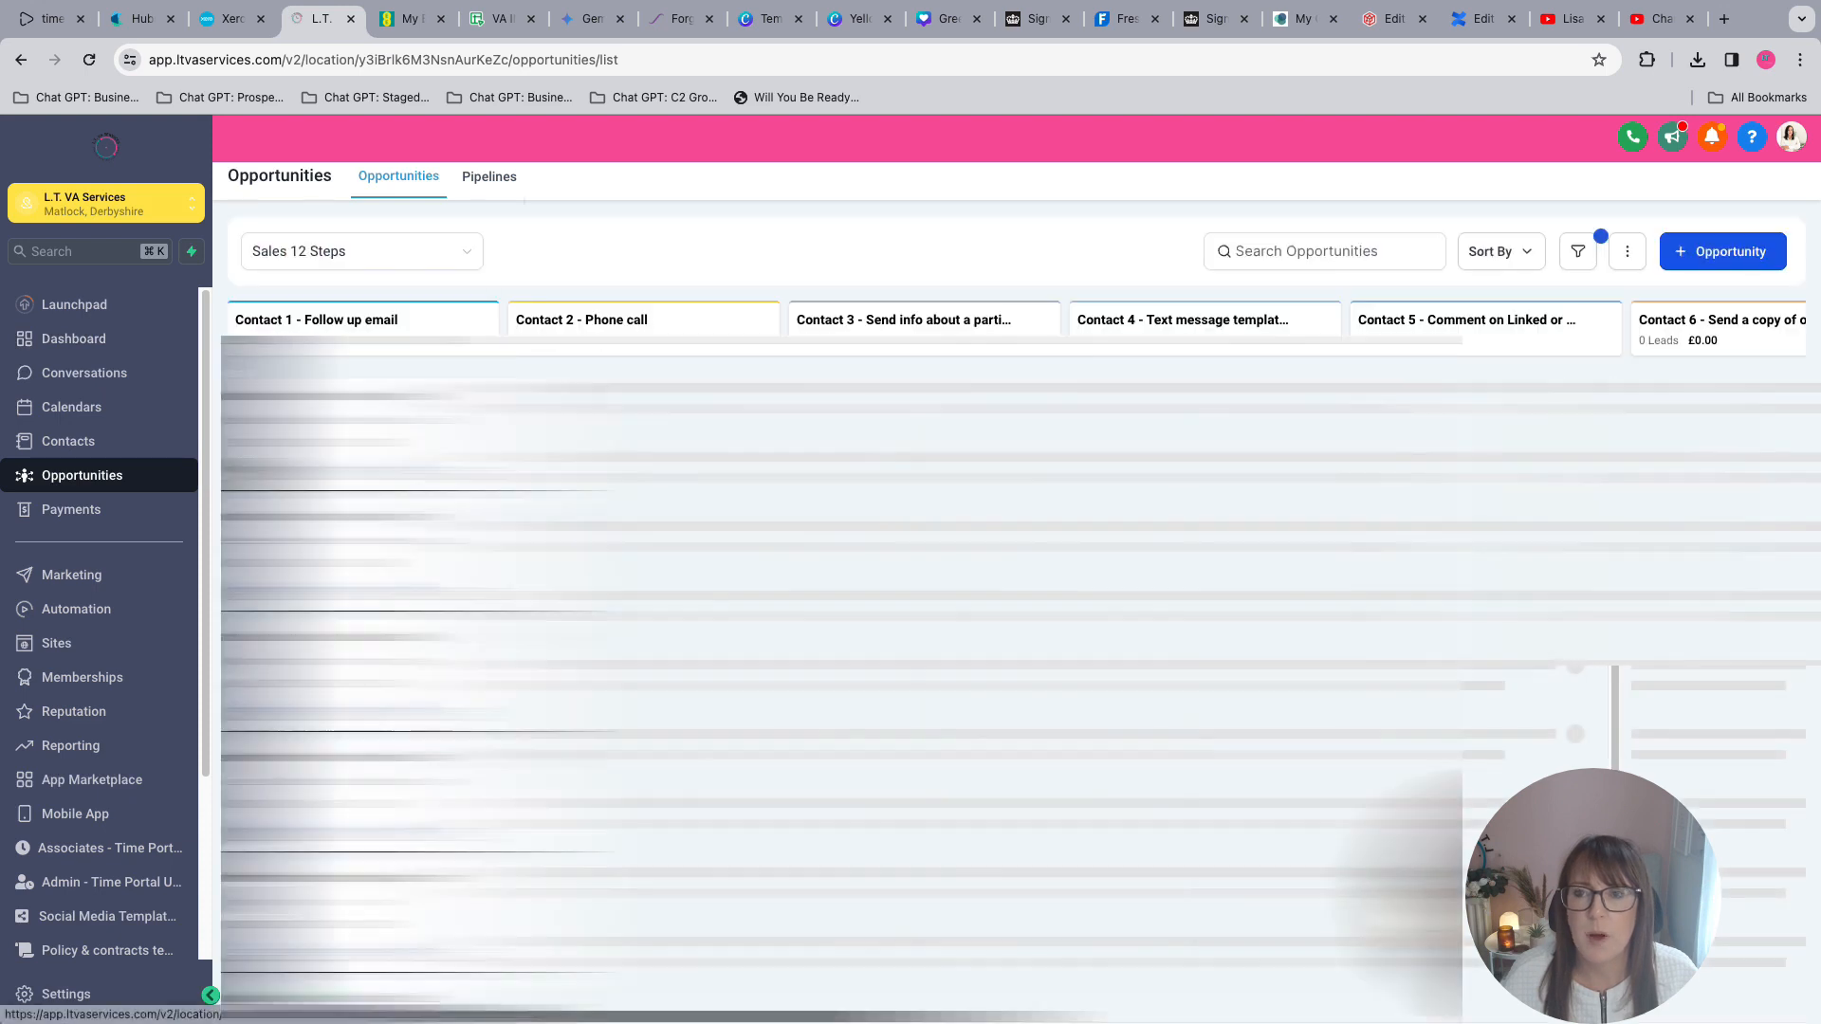
pyautogui.click(489, 178)
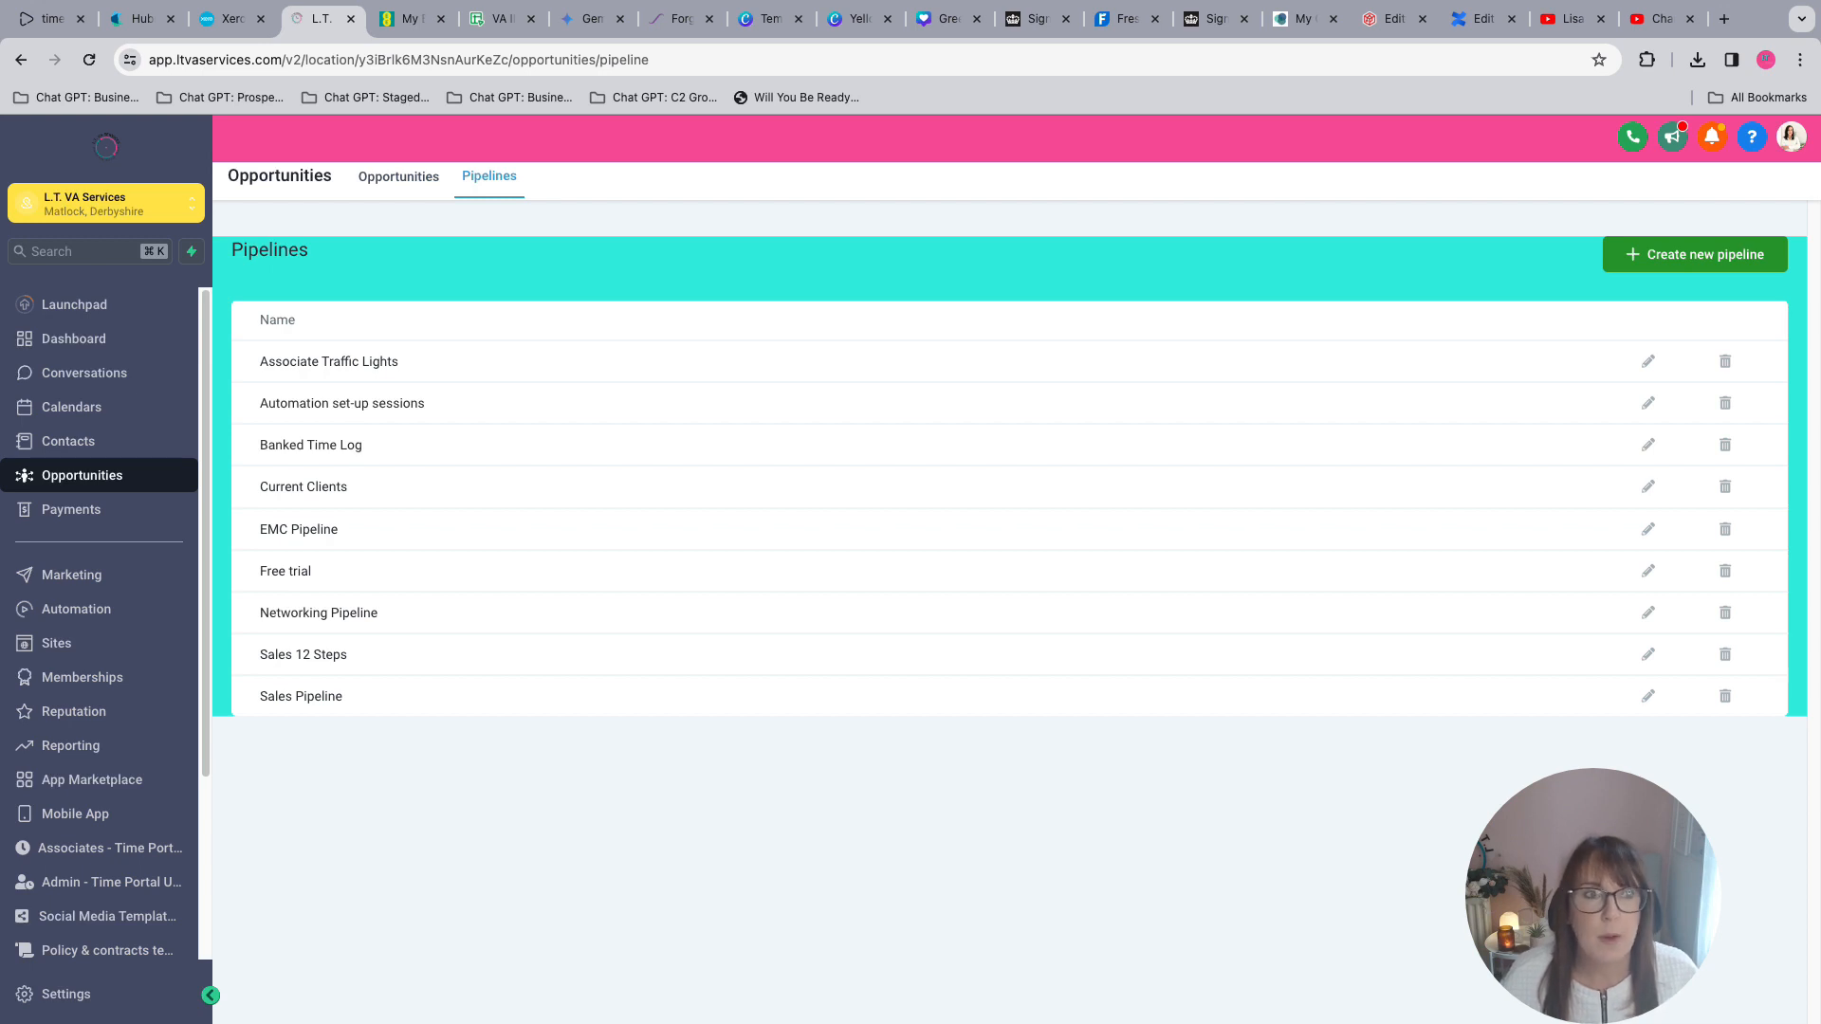
pyautogui.click(1695, 254)
pyautogui.click(911, 283)
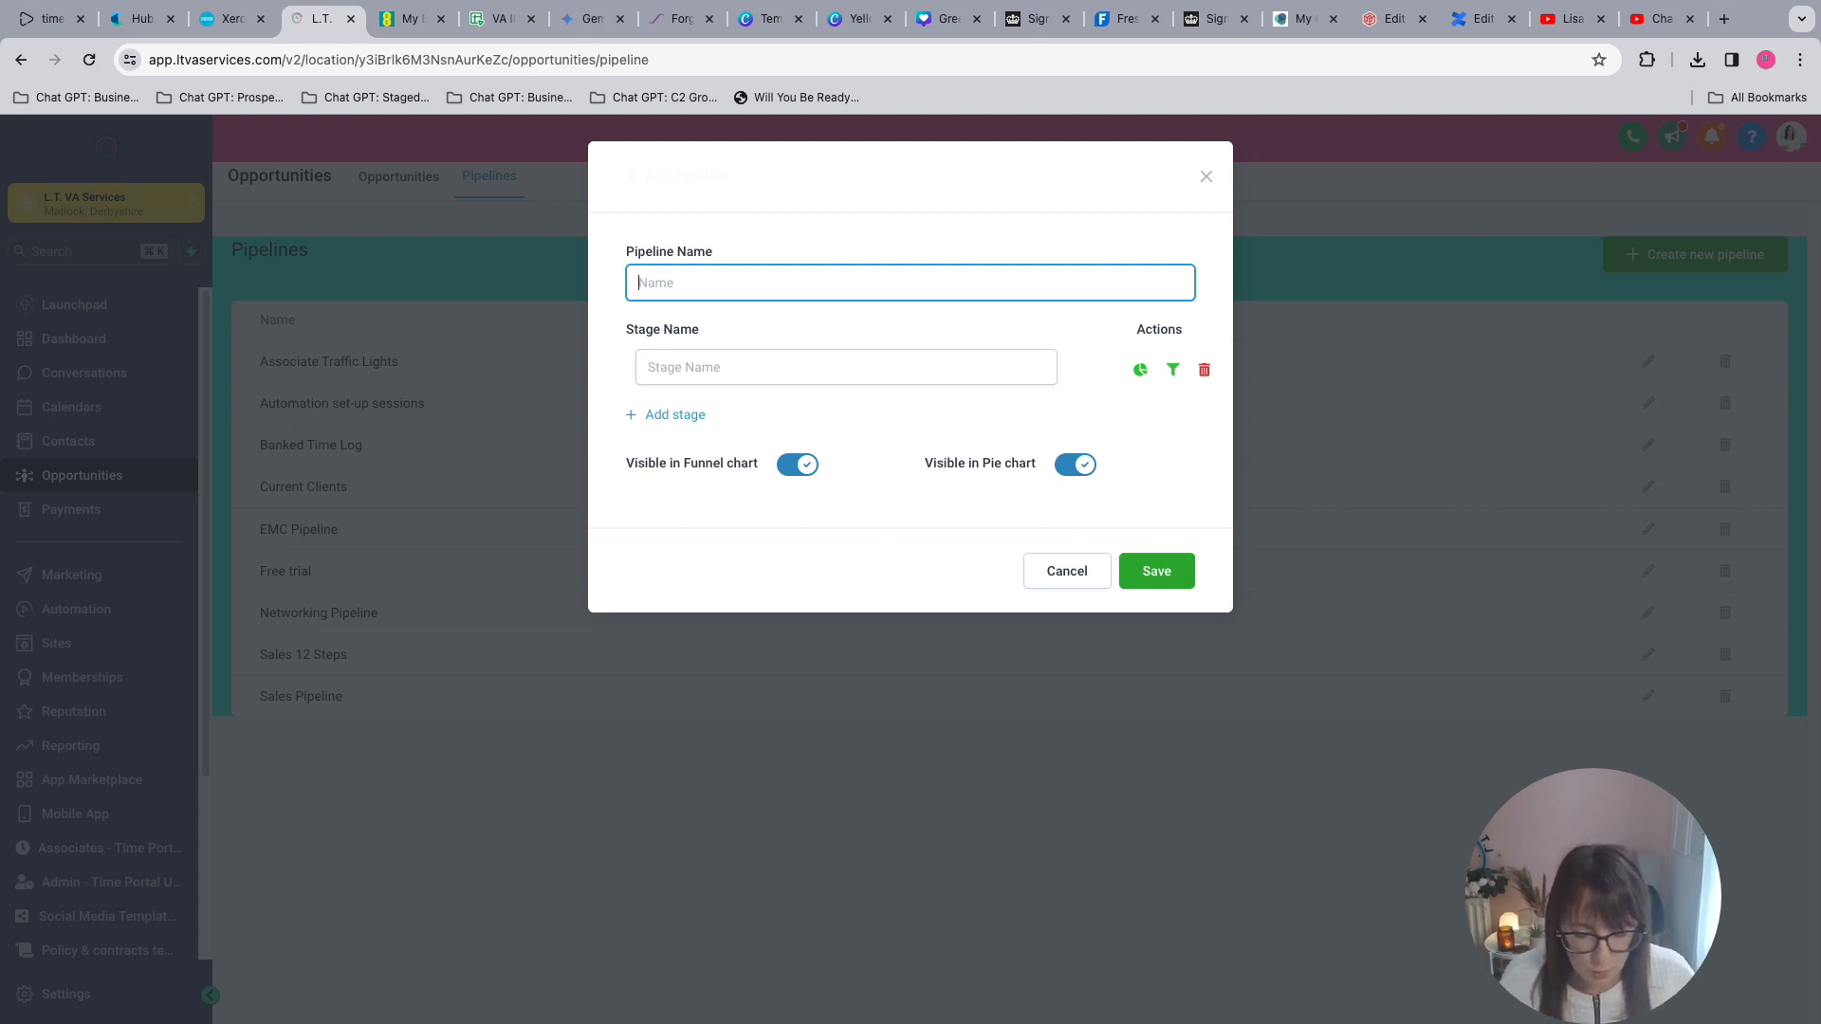
pyautogui.write('Lead Trac')
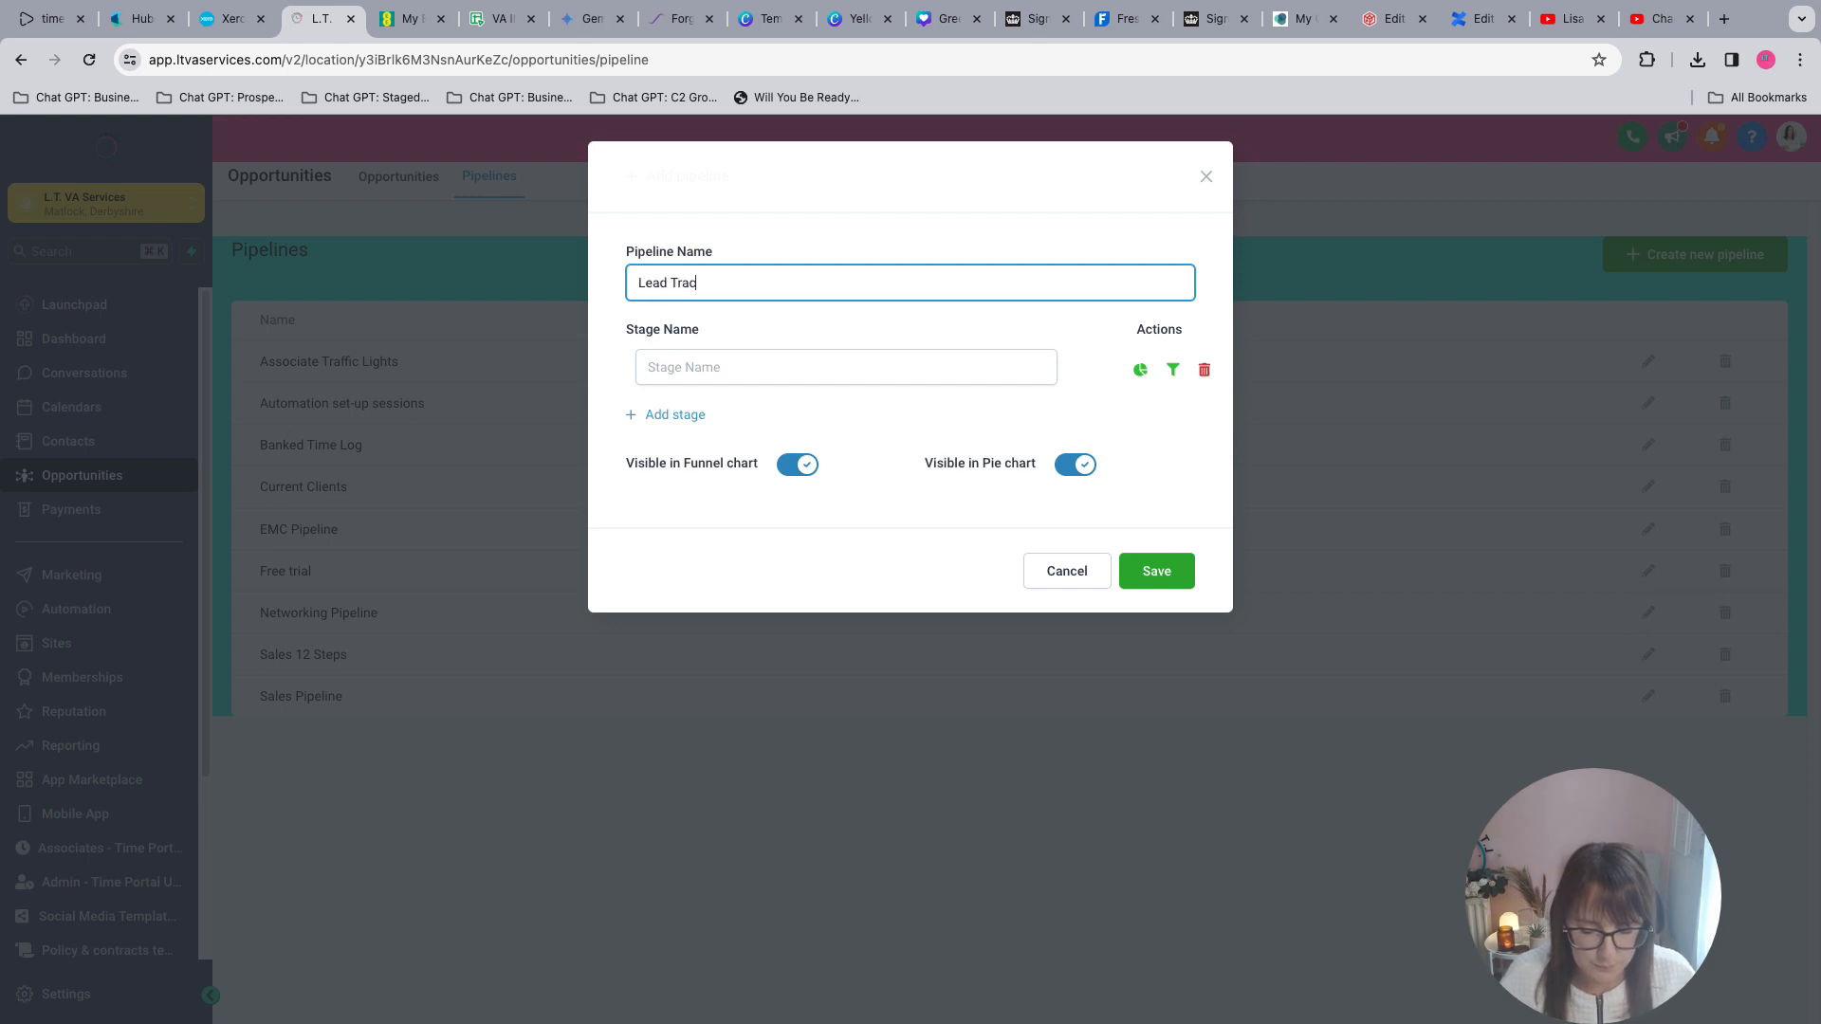
pyautogui.write('king')
pyautogui.press('Tab')
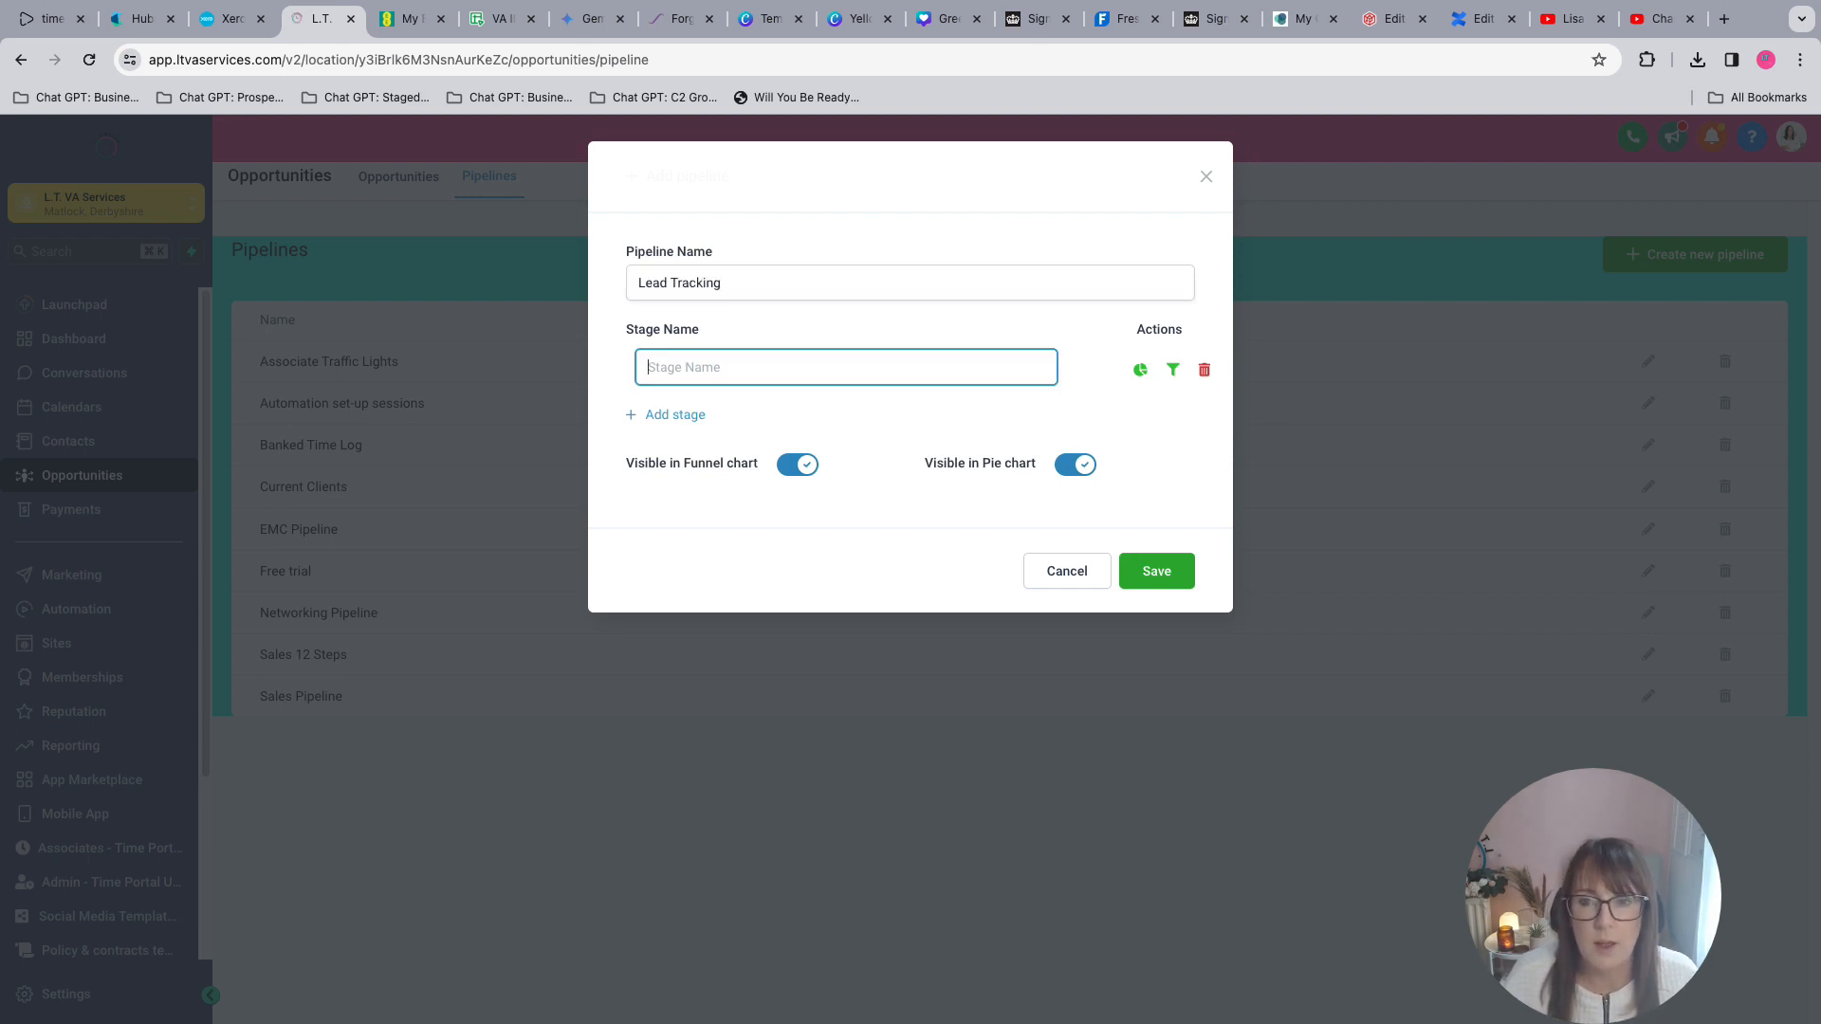
# - Give the pipeline the stages "Cold Lead", "Warm Lead" and "Hot Lead", and save it
pyautogui.write('Cold Lead')
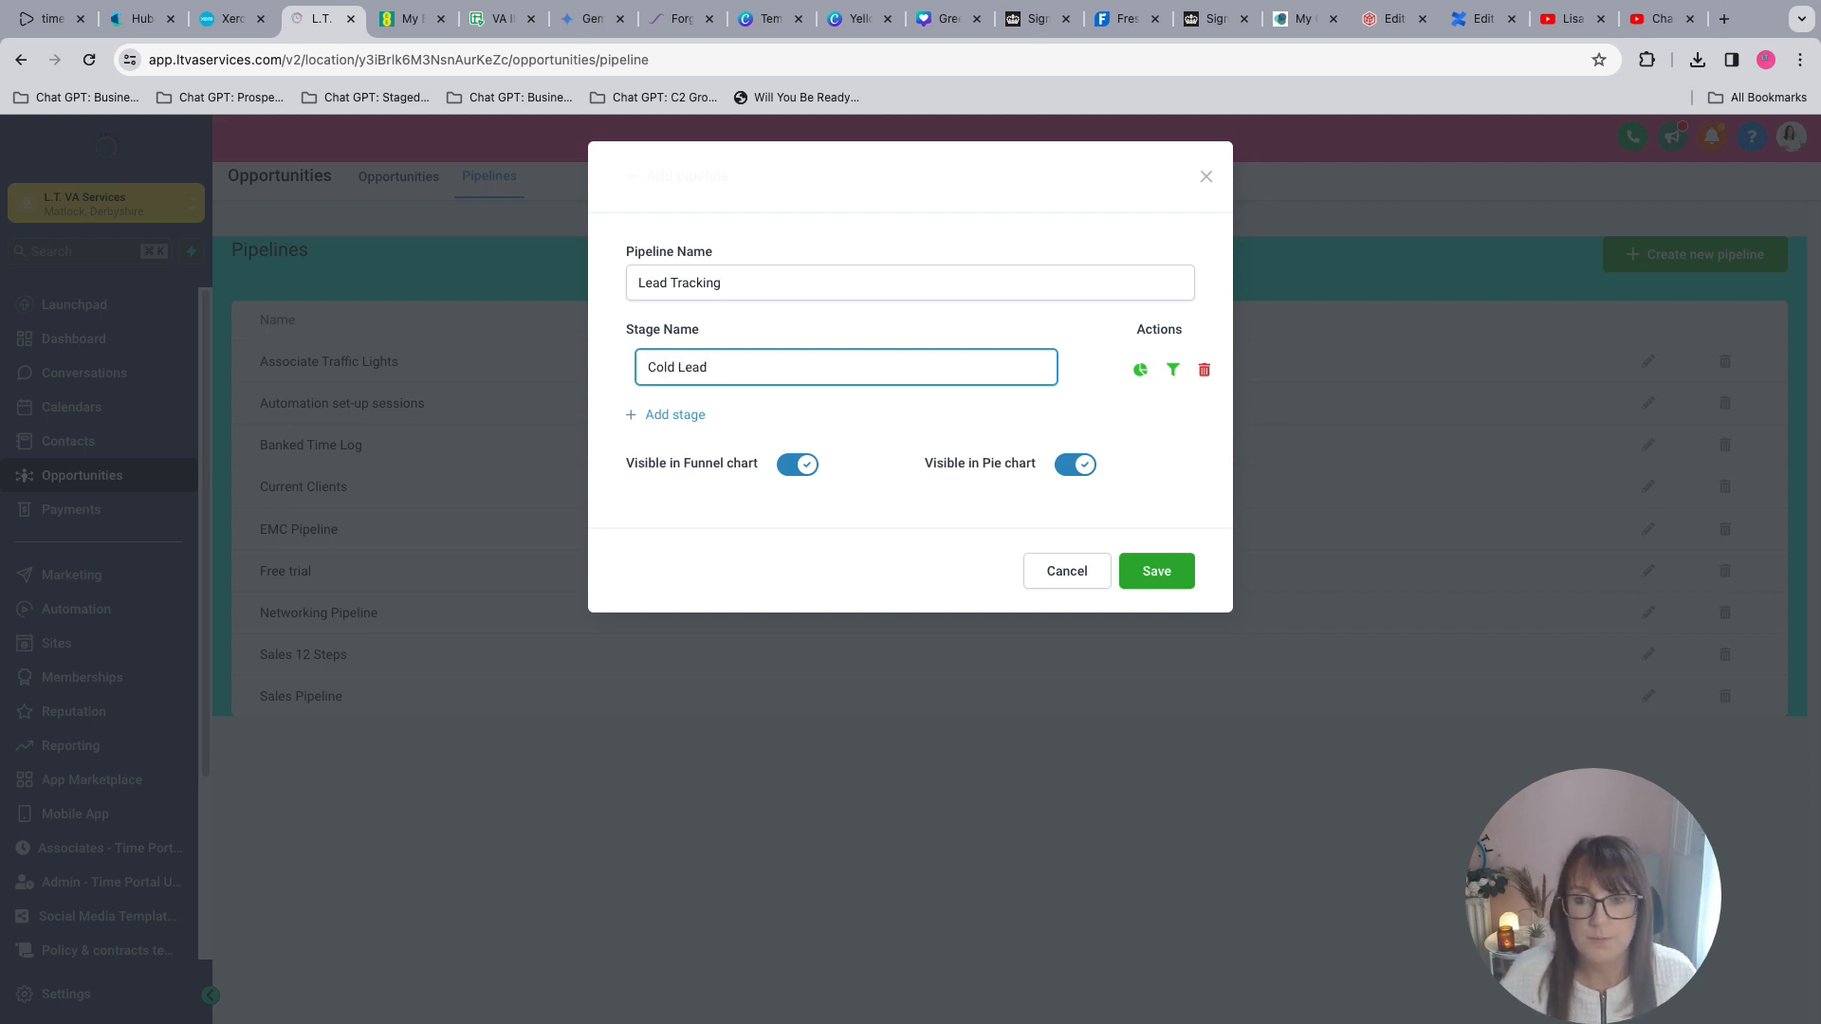
pyautogui.click(674, 415)
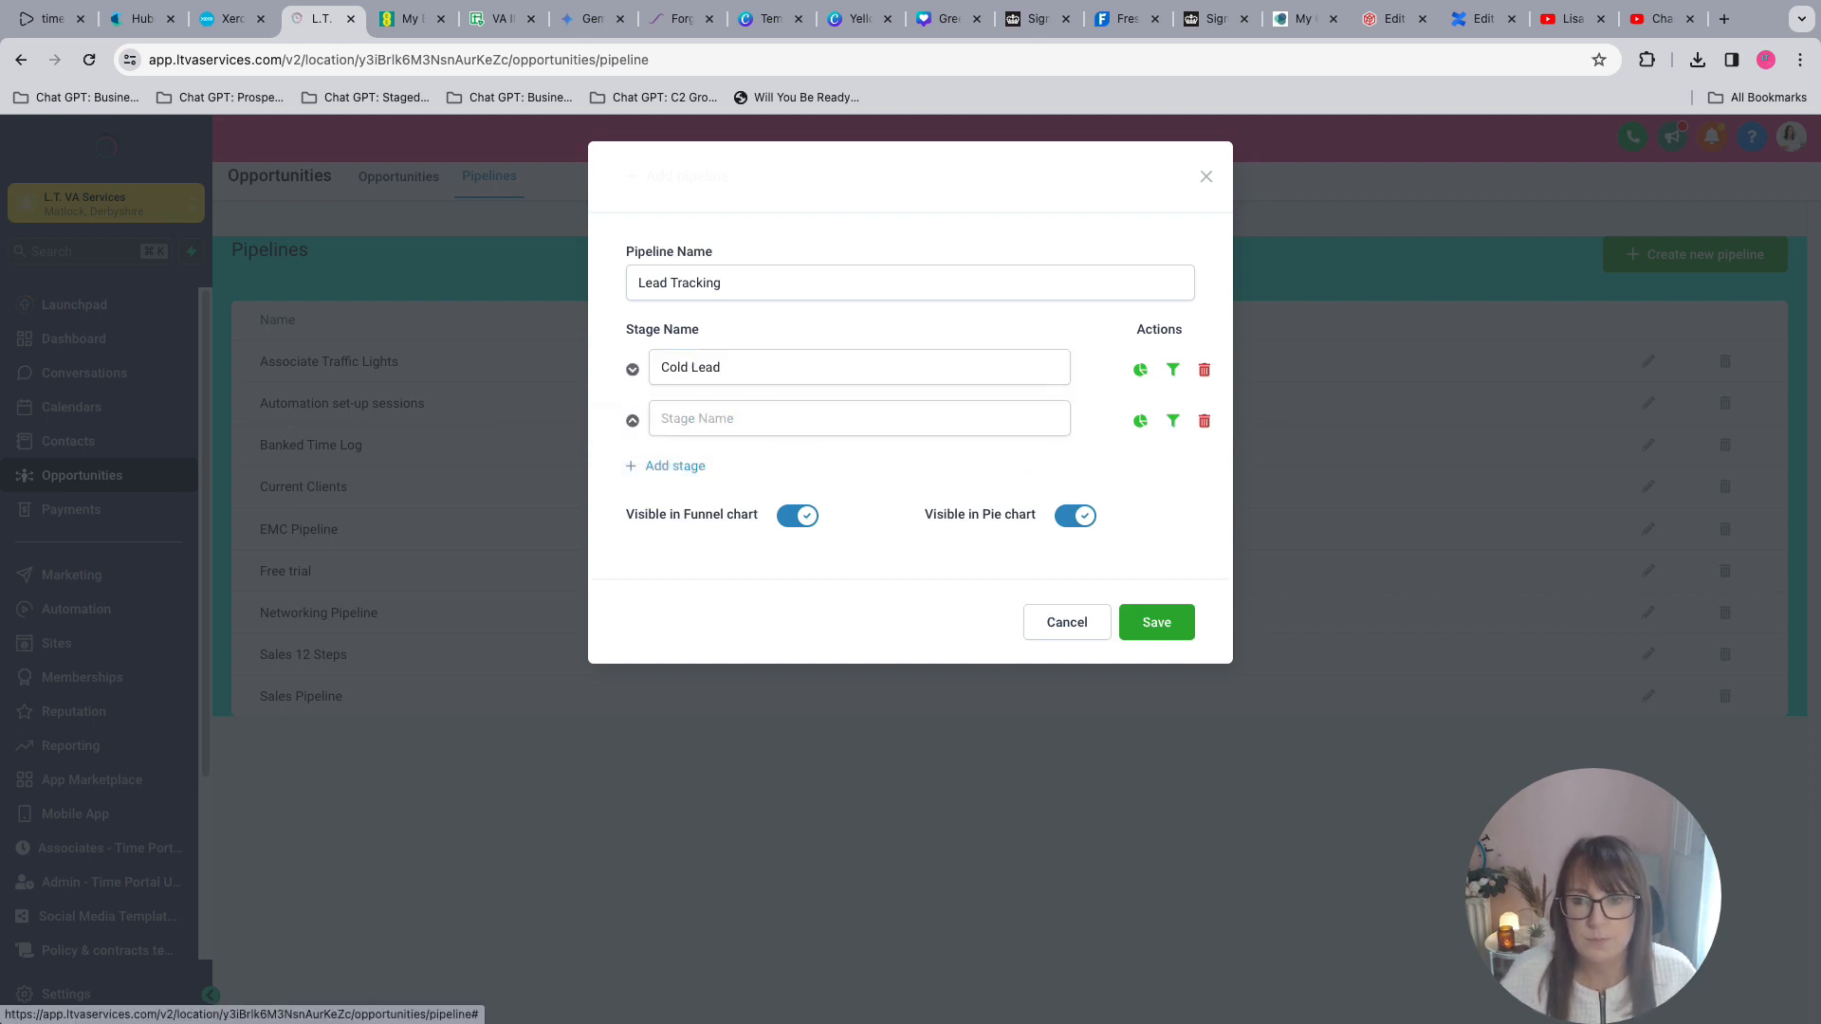
pyautogui.click(679, 419)
pyautogui.write('Warm Lead')
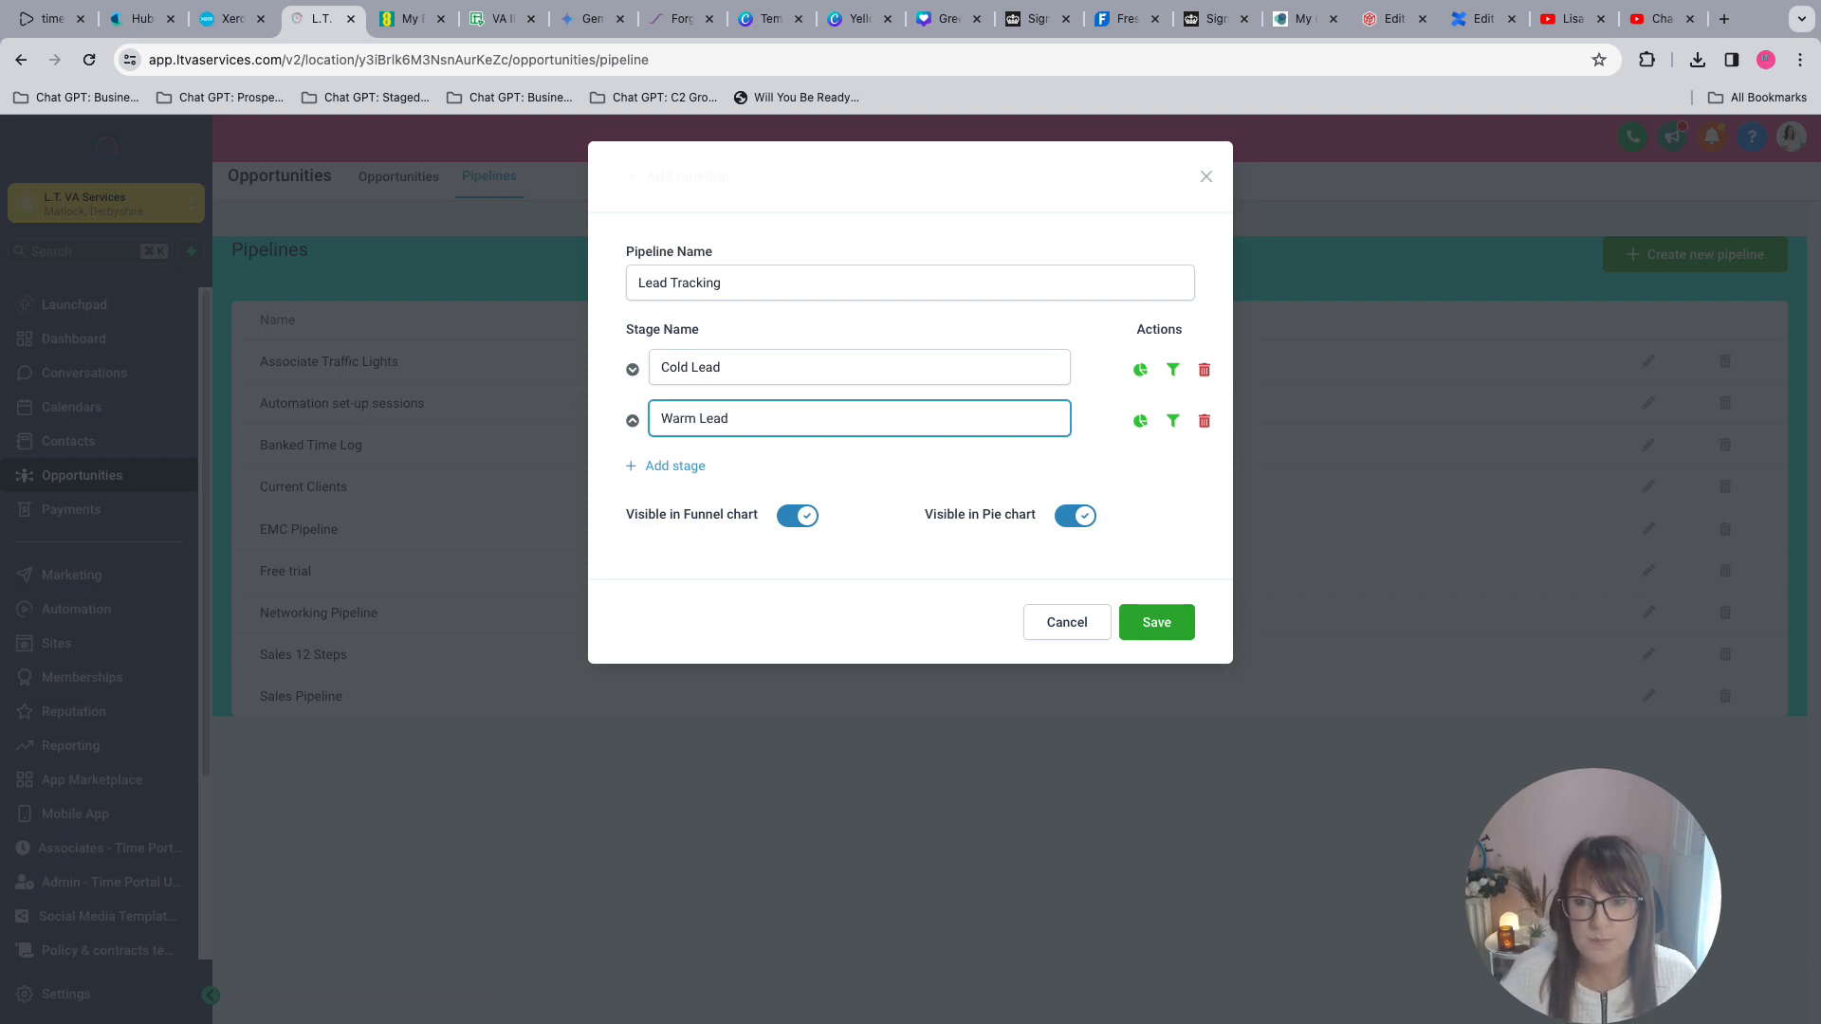
pyautogui.click(675, 466)
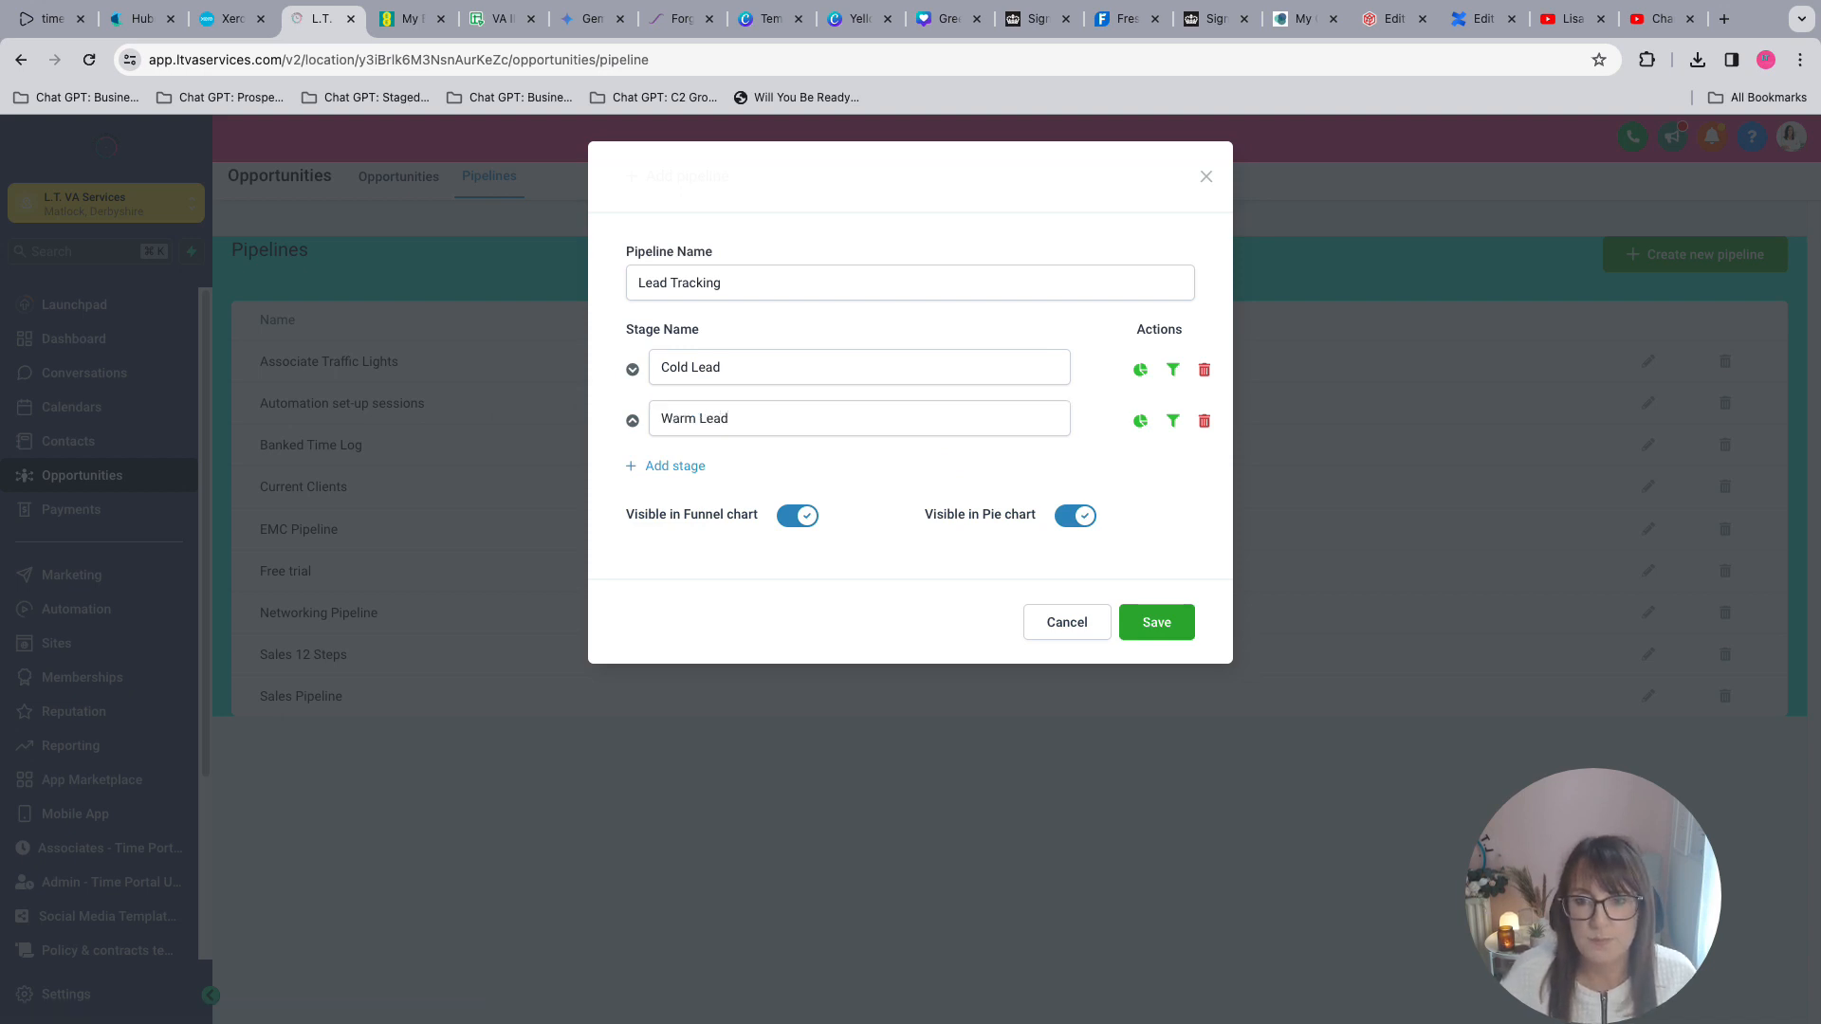
pyautogui.write('Hot Lead')
pyautogui.click(1156, 673)
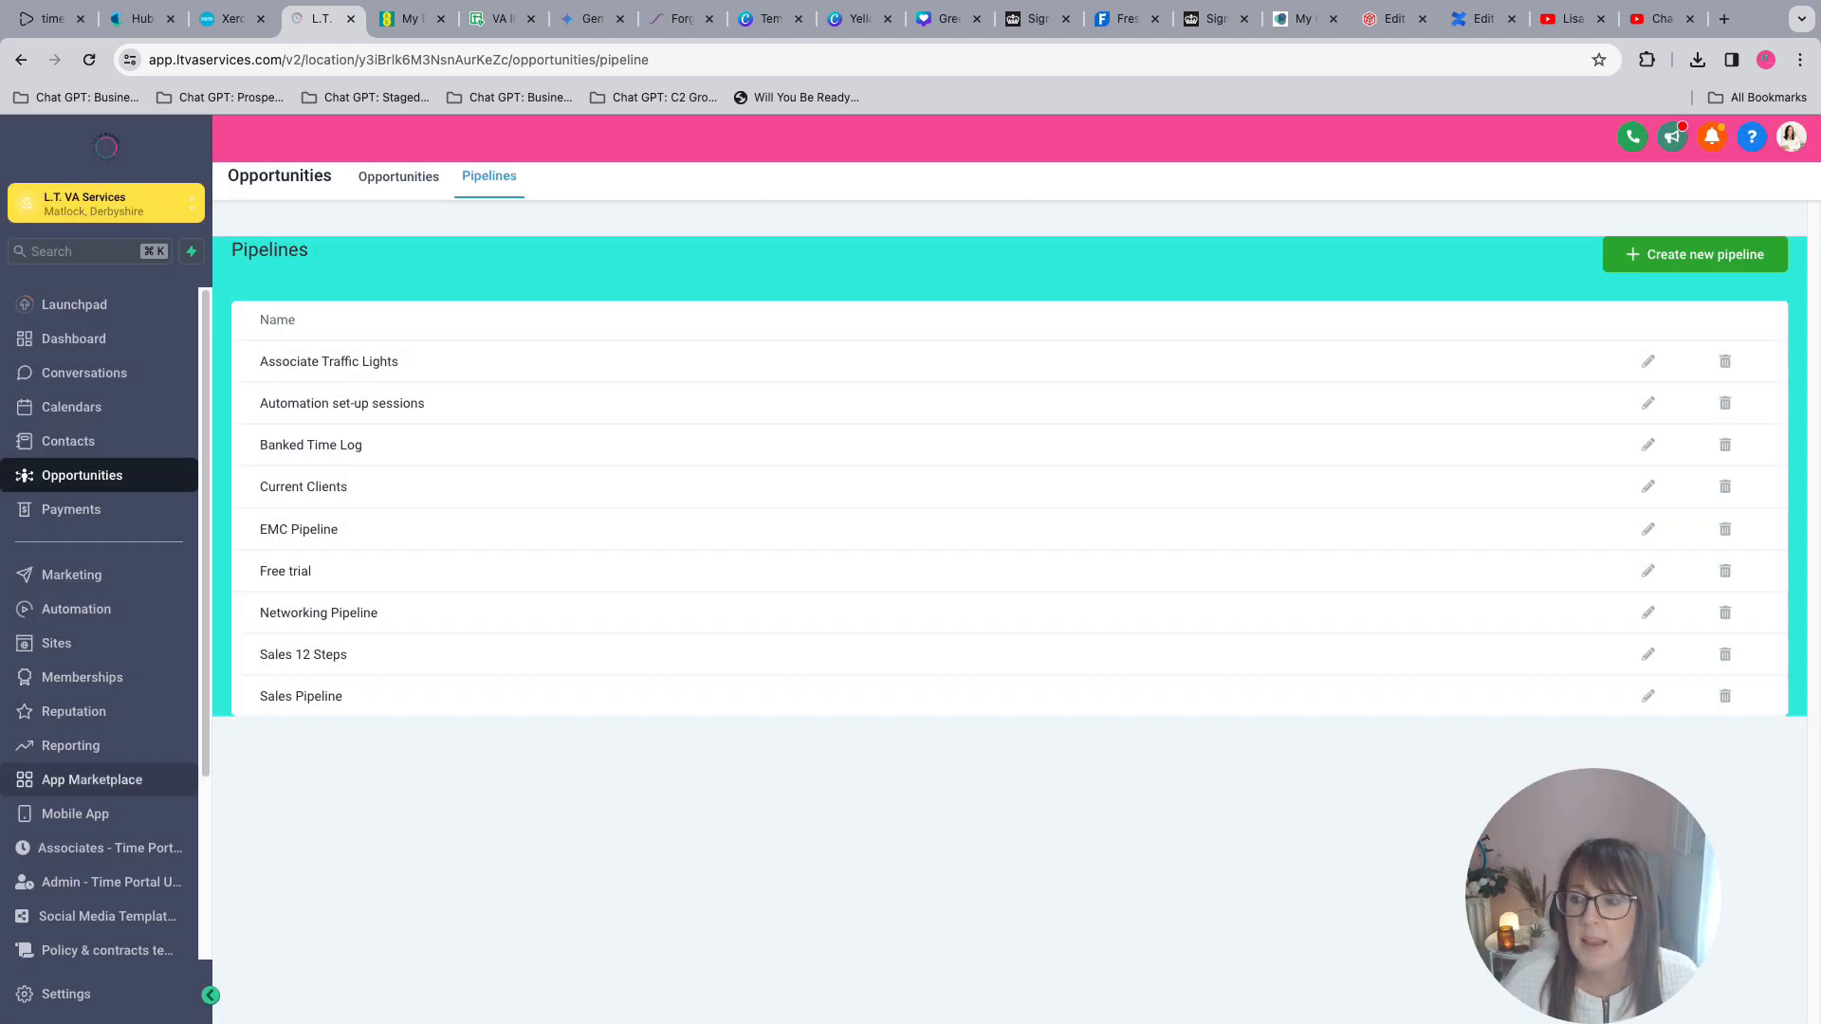
# - Create an automation workflow from scratch and name it "Cold Lead Tracking"
pyautogui.click(76, 609)
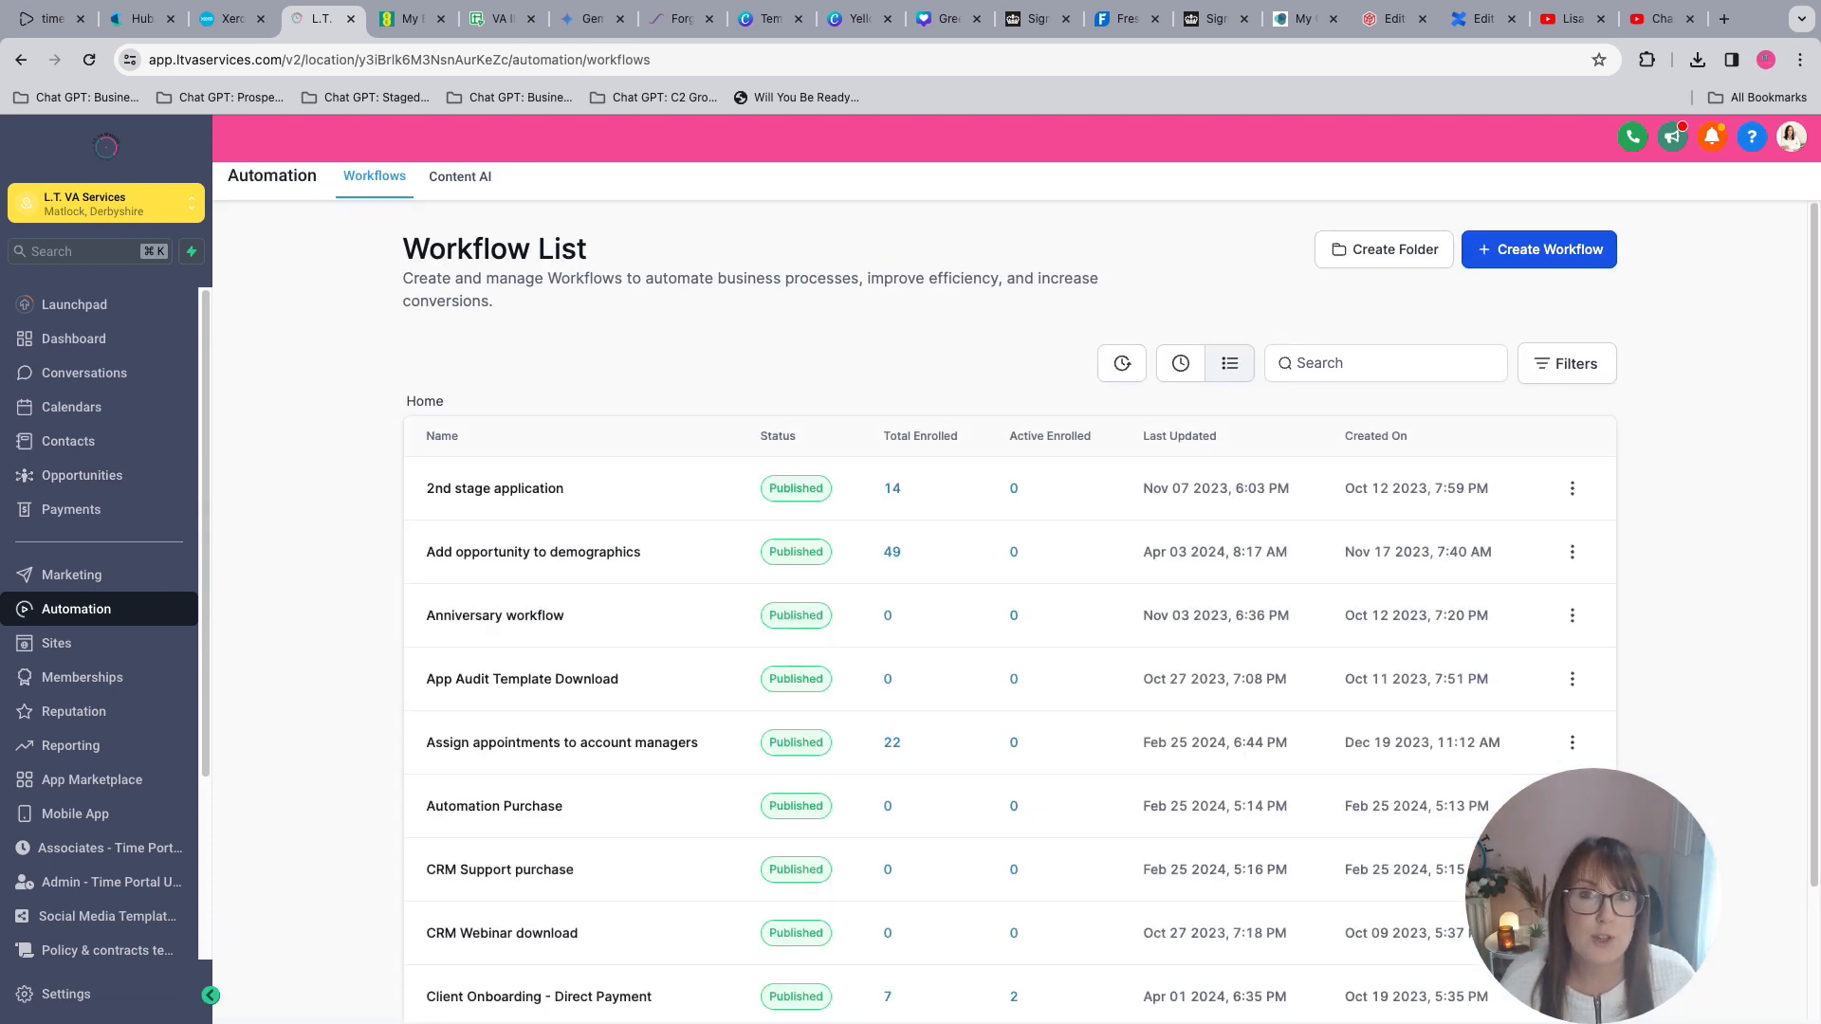
pyautogui.click(1539, 250)
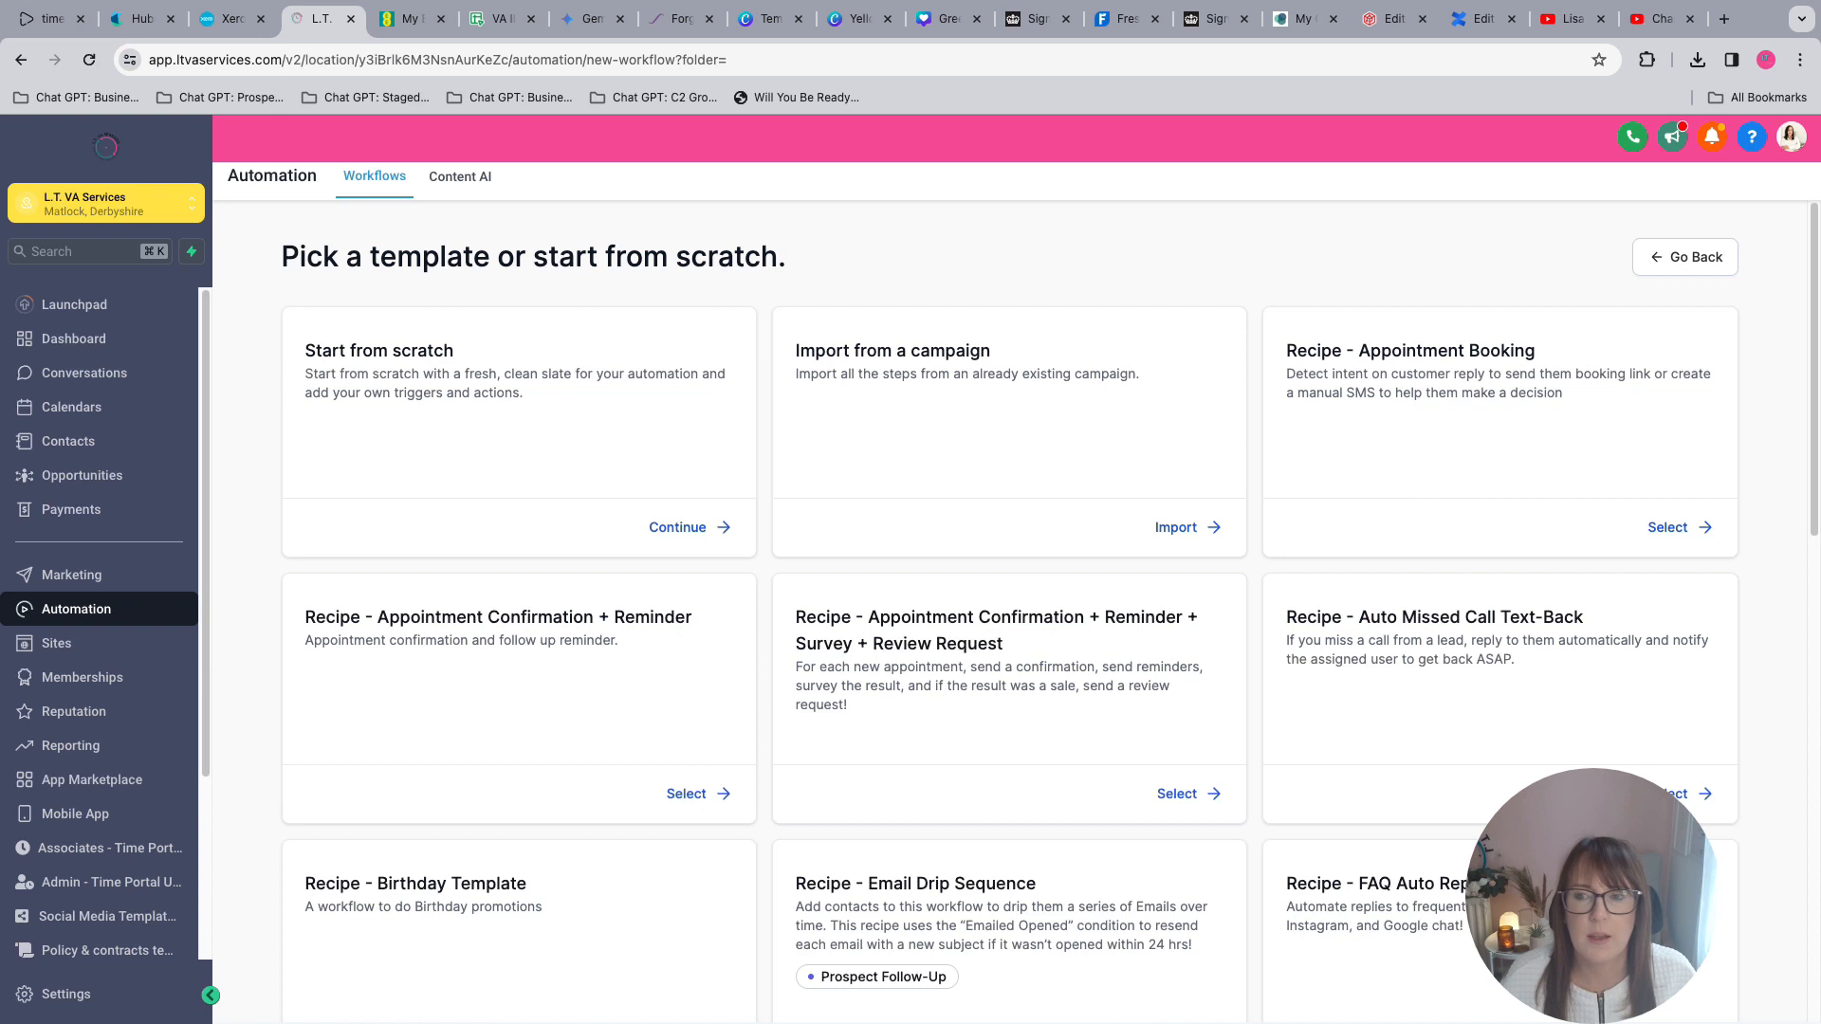
pyautogui.click(690, 527)
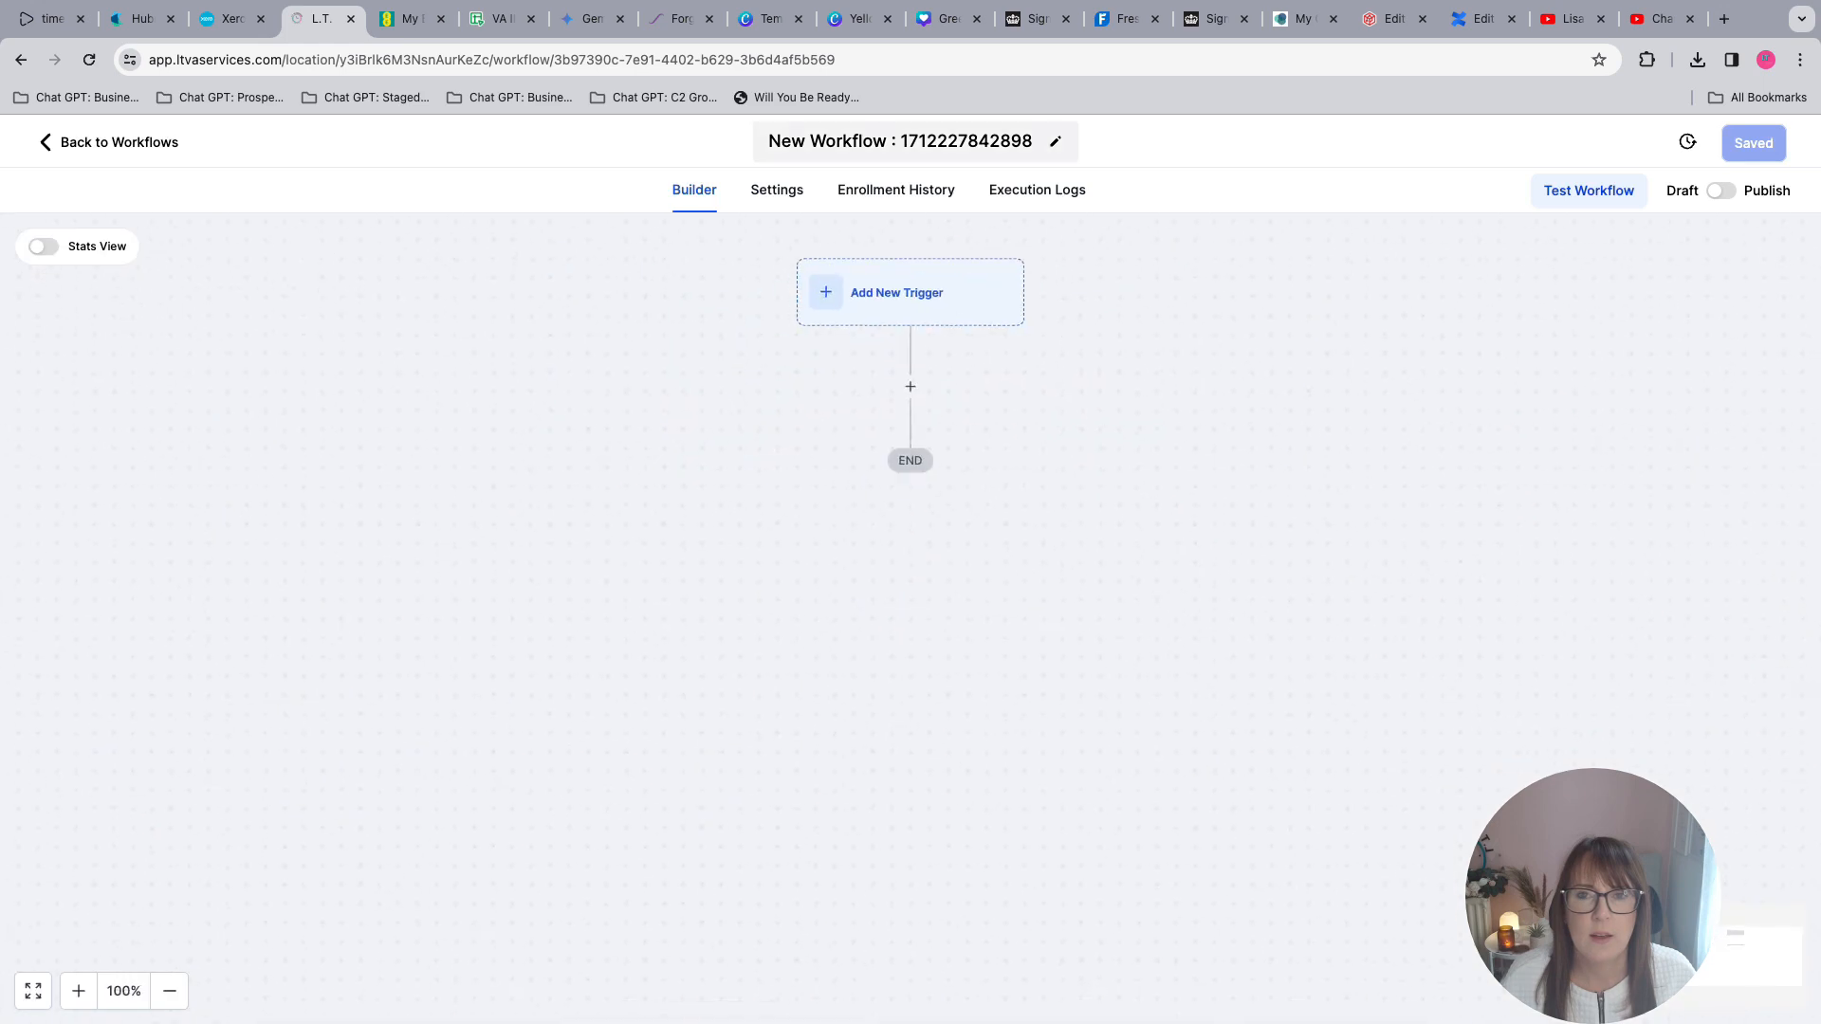
pyautogui.click(947, 142)
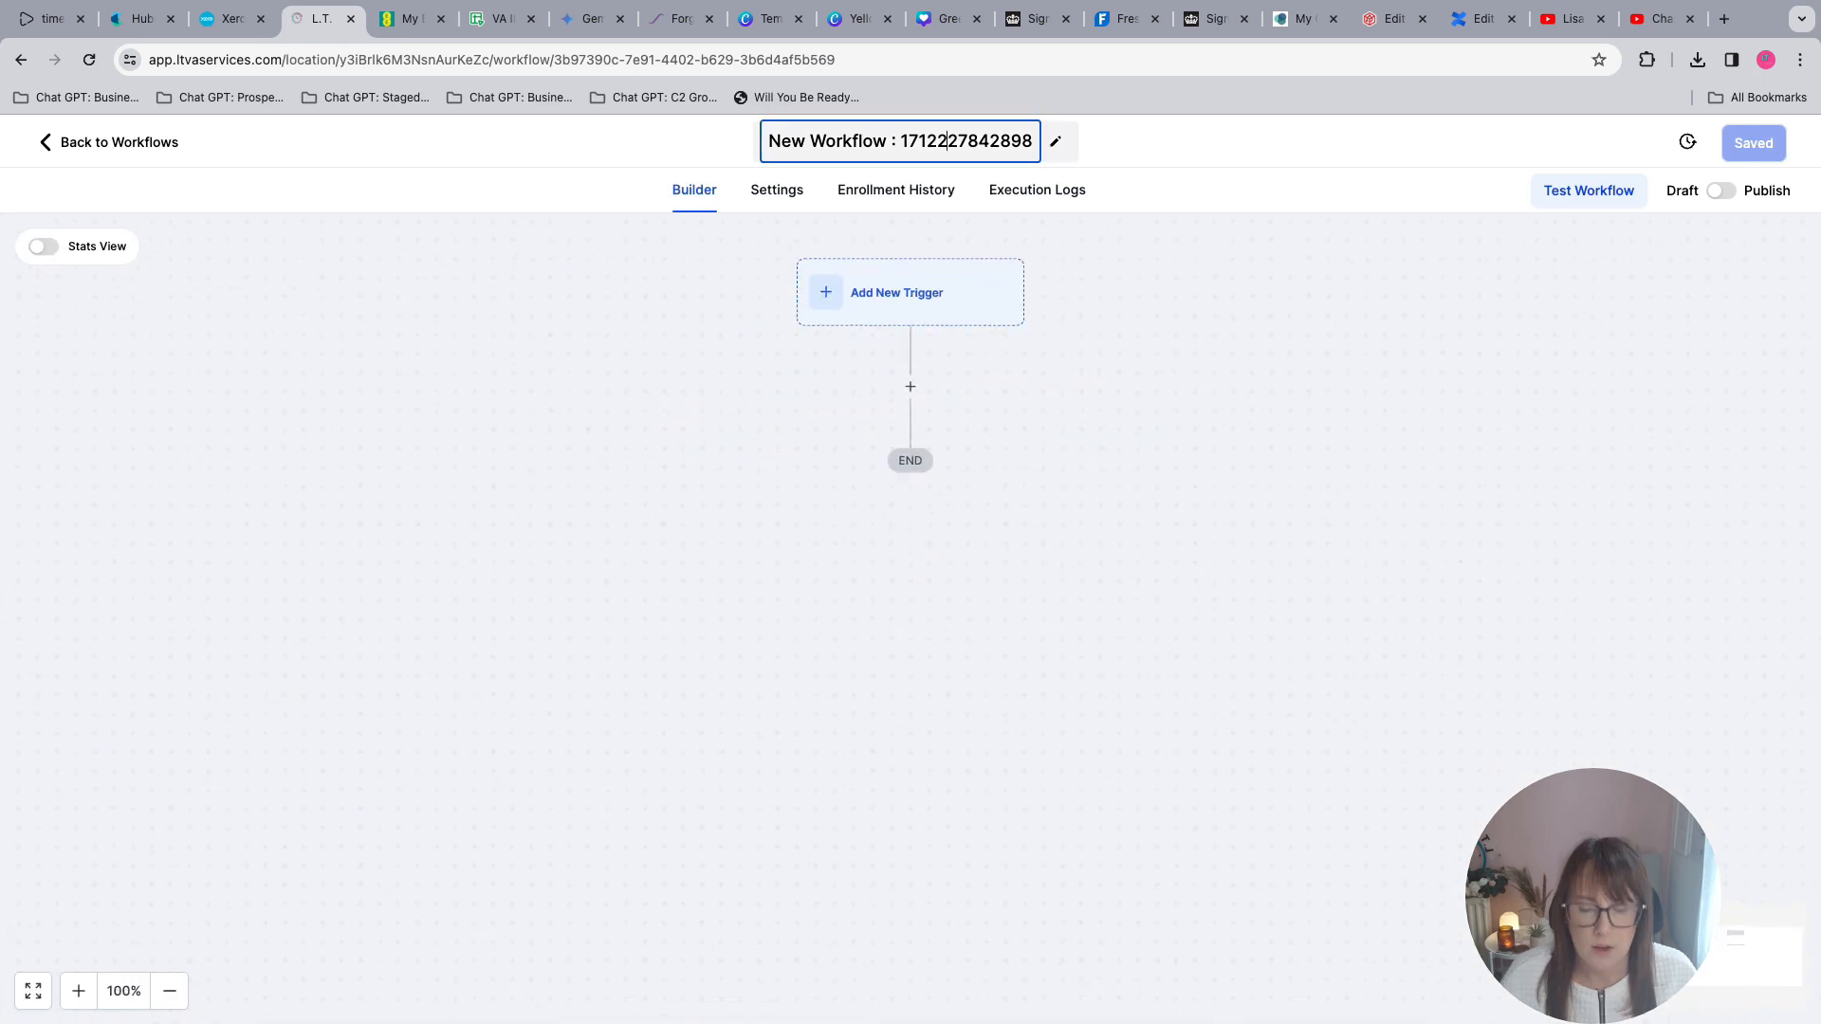
pyautogui.hotkey('ctrl', 'a')
pyautogui.write('C')
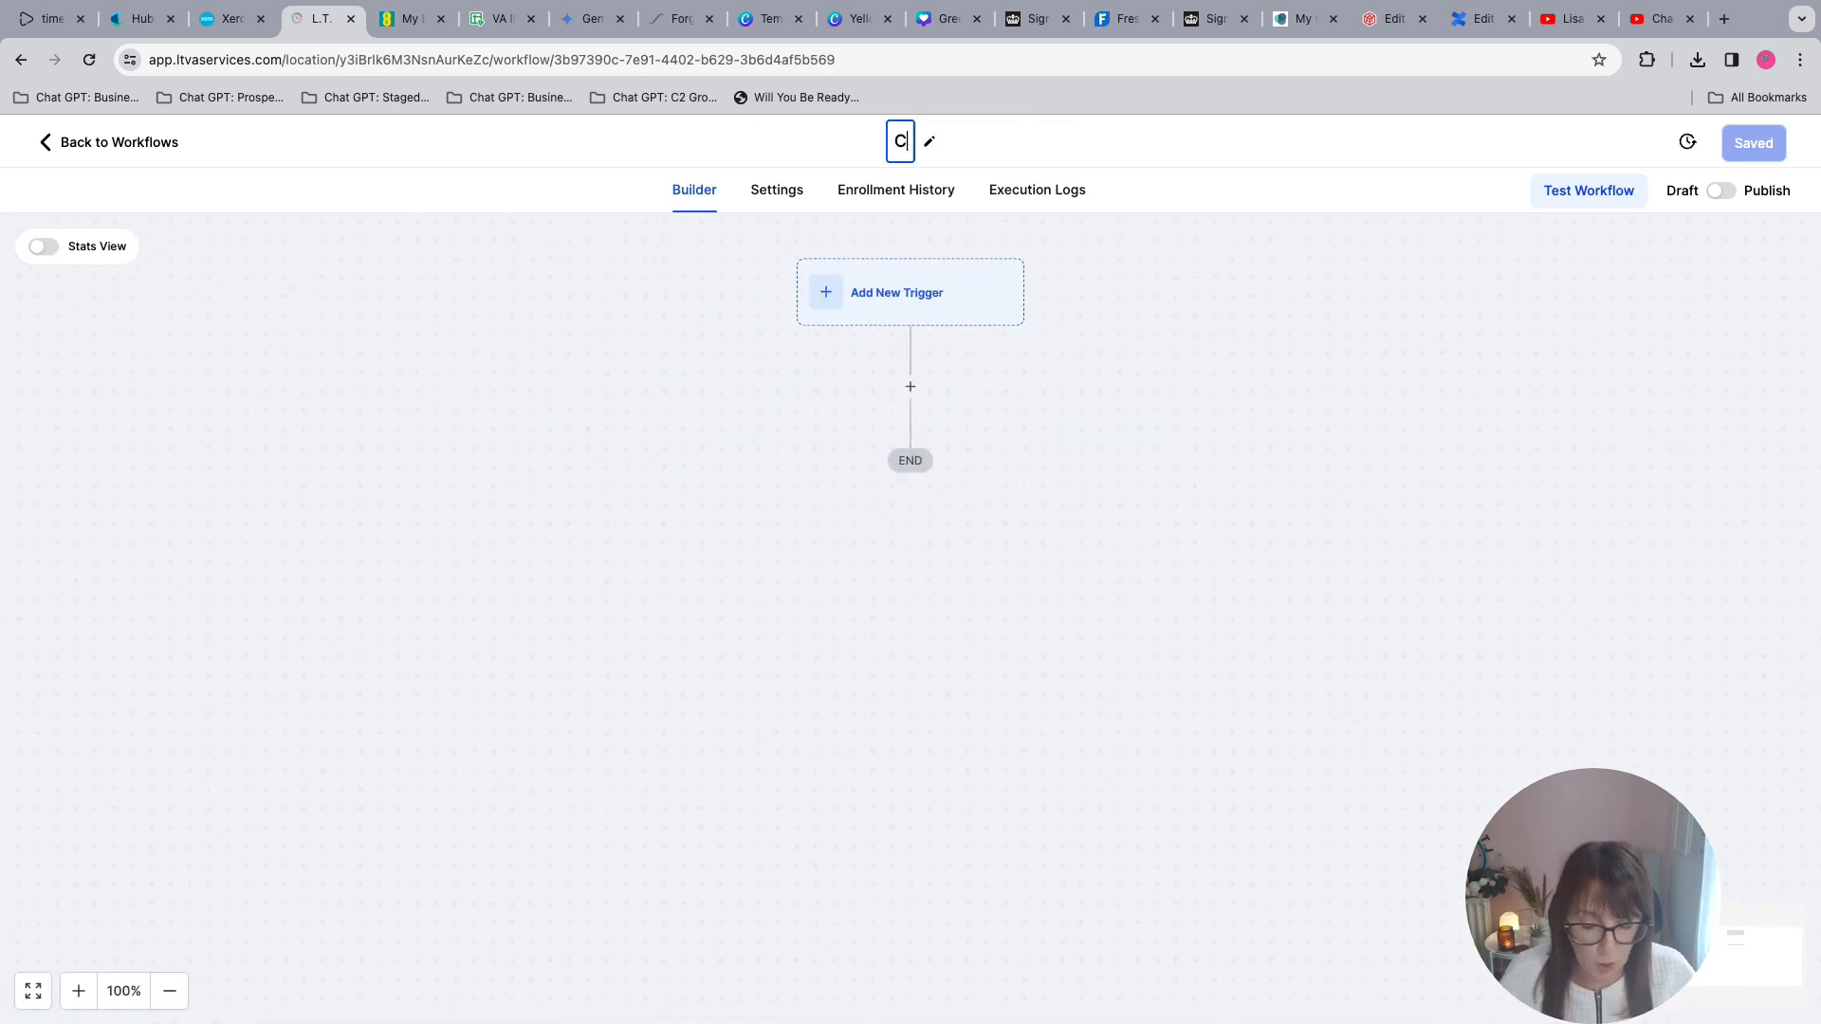
pyautogui.write('old Lead T')
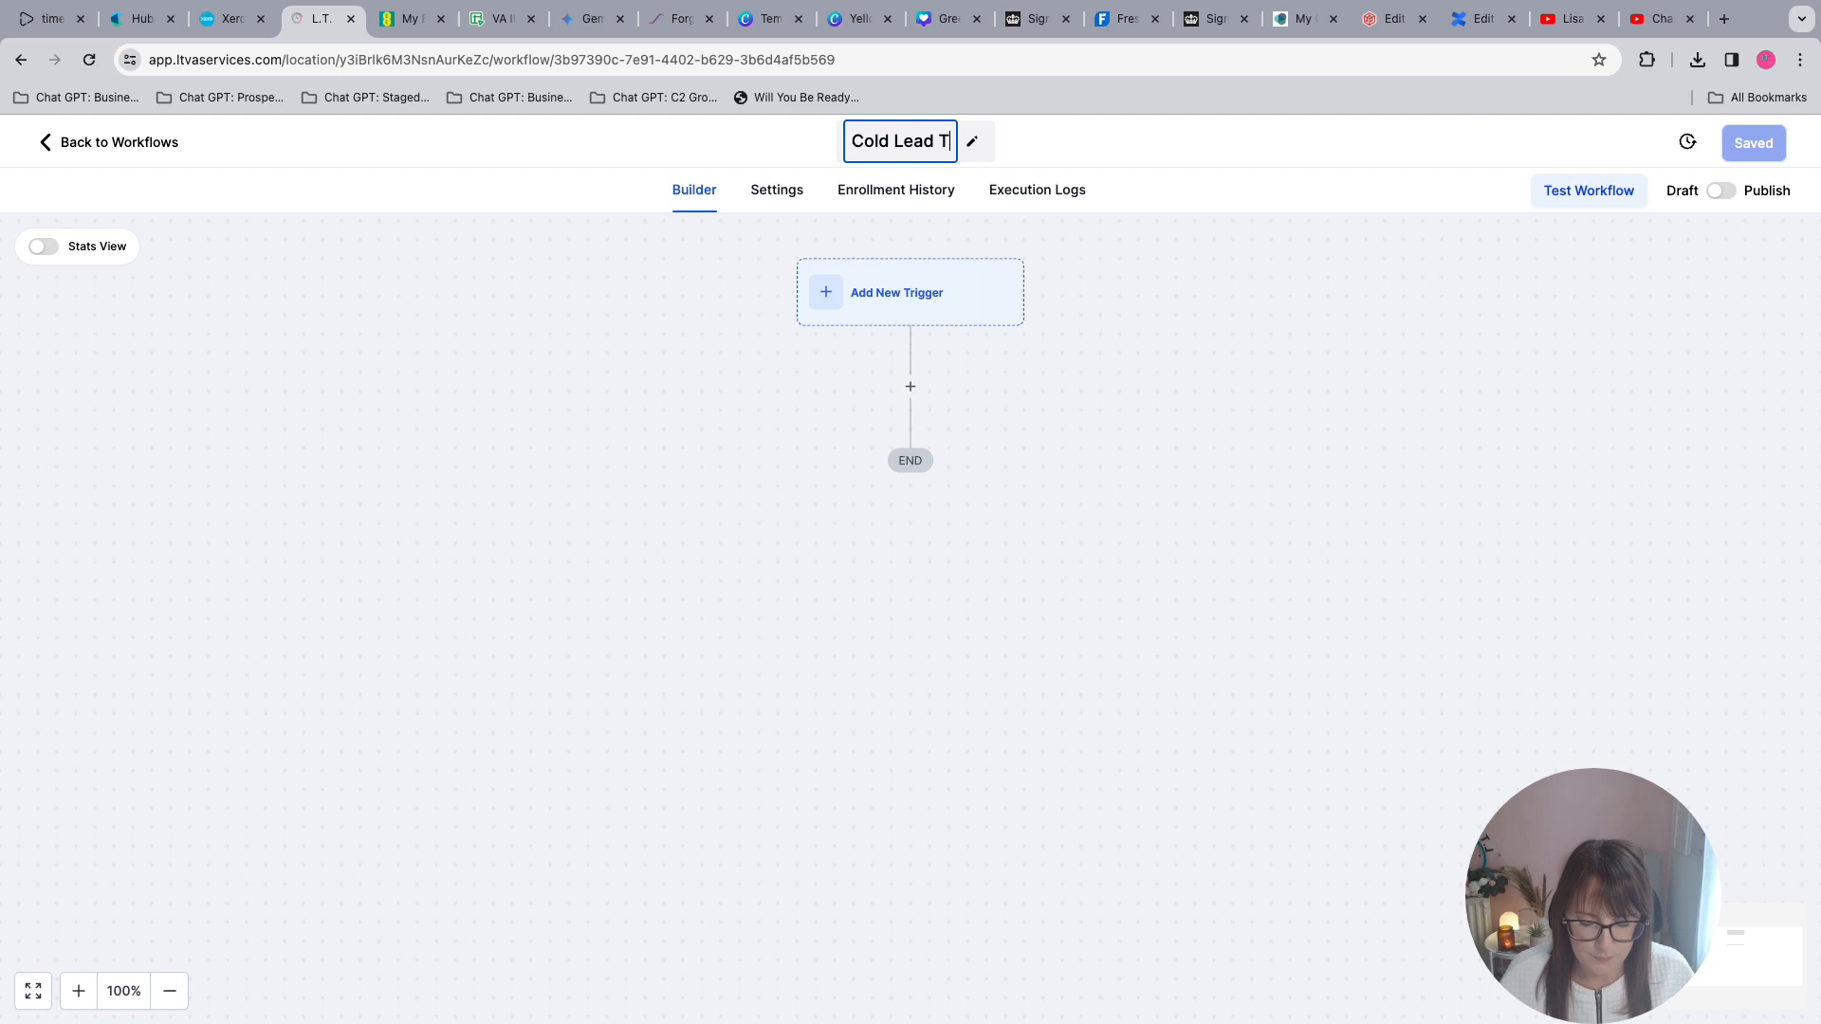
pyautogui.write('racking')
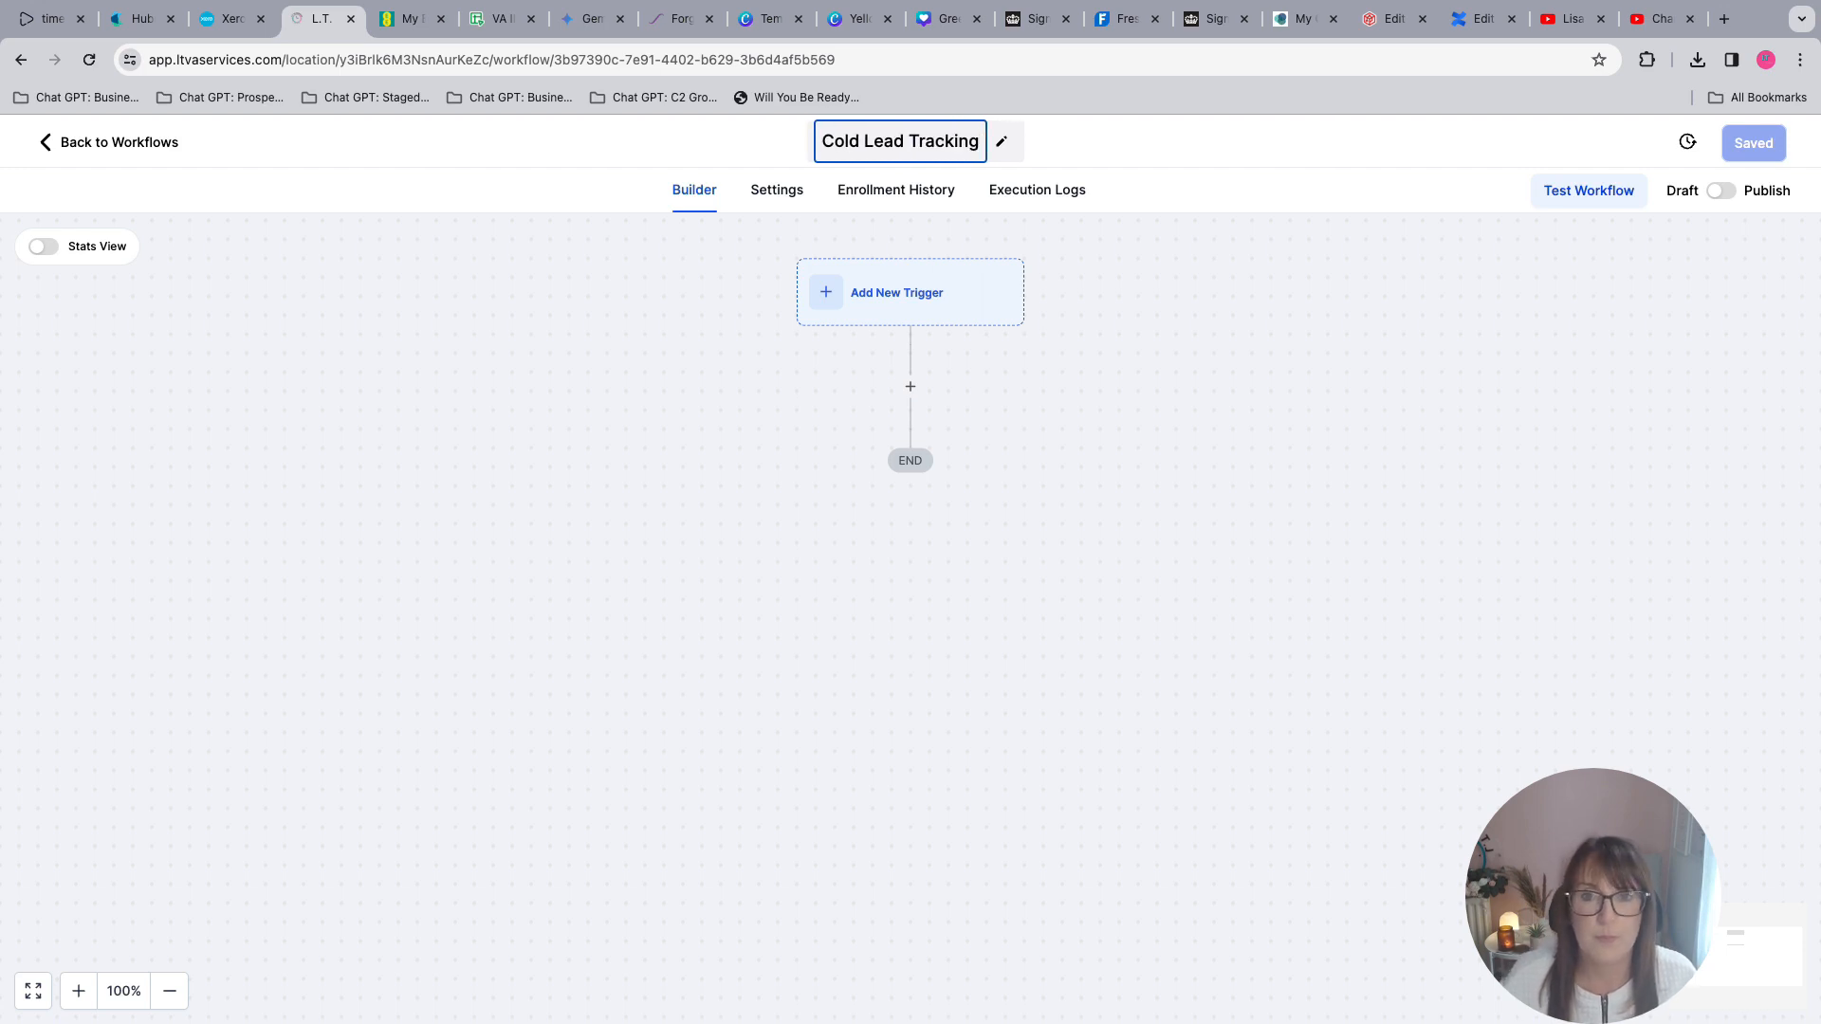
# - Search the workflow triggers for "score" and choose Contact Engagement Score as the trigger
pyautogui.click(897, 292)
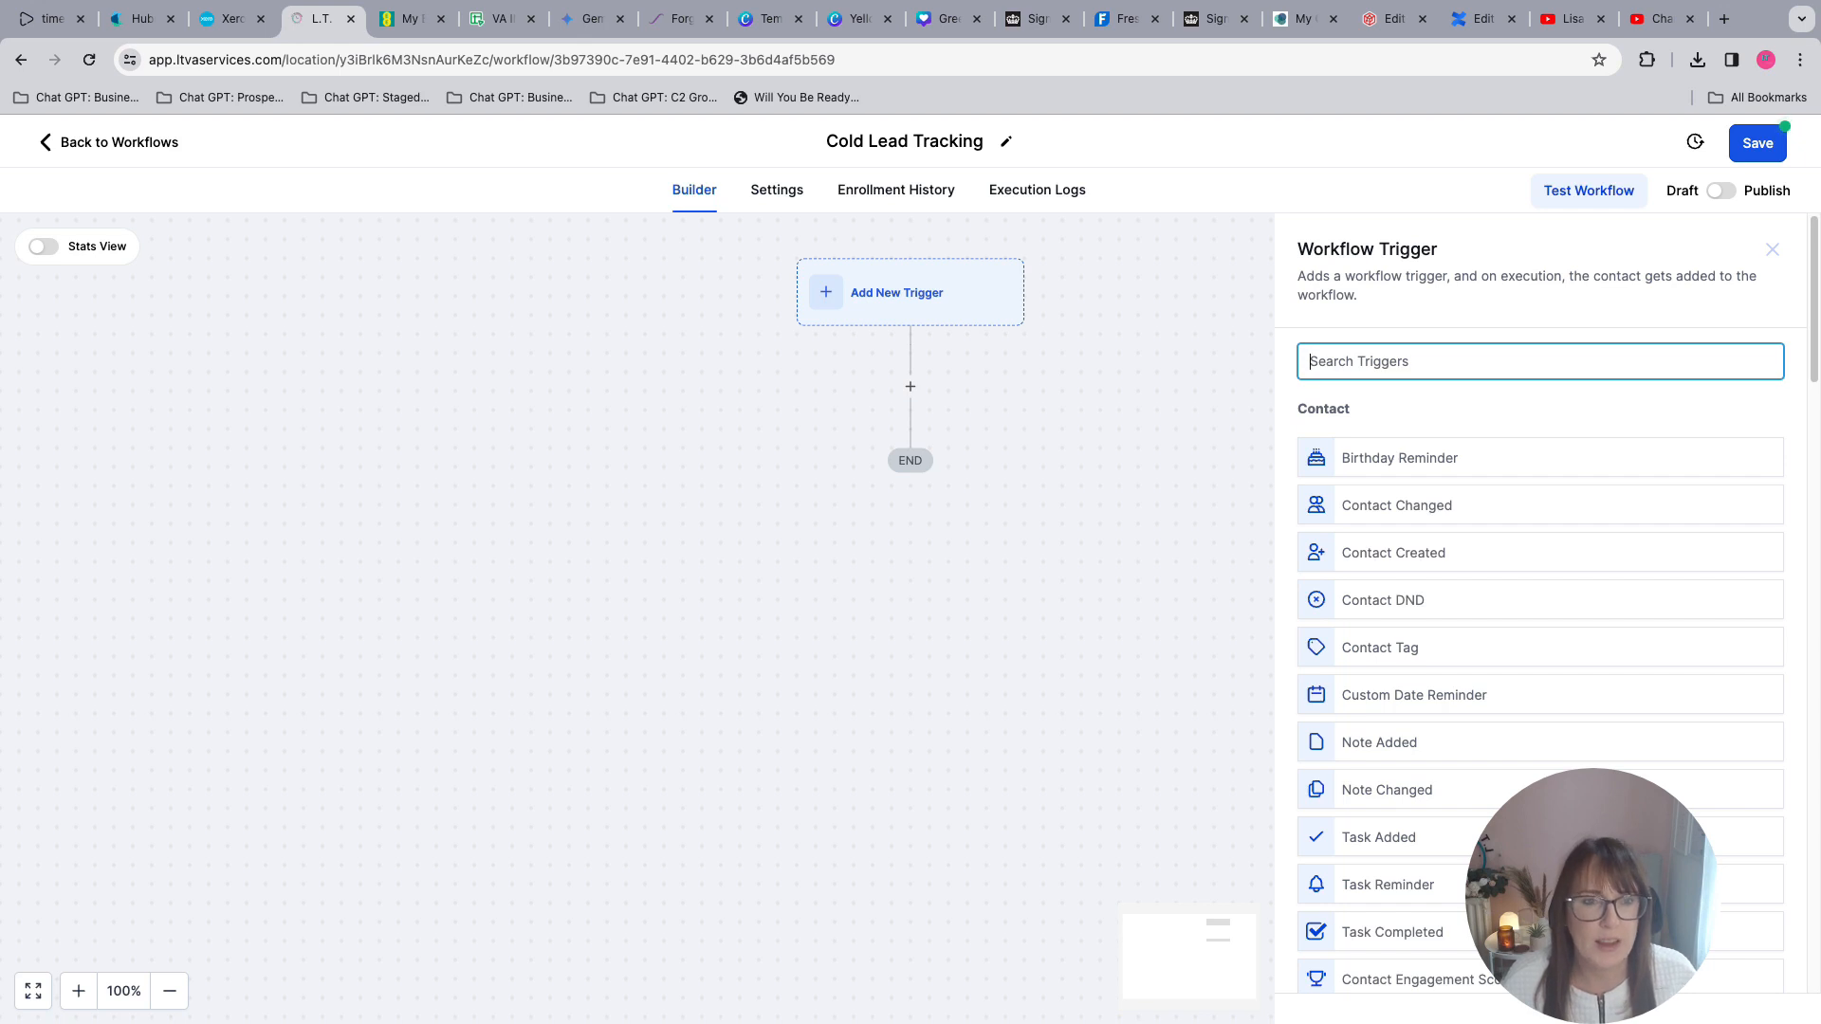
pyautogui.scroll(-5, 1540, 607)
pyautogui.write('score')
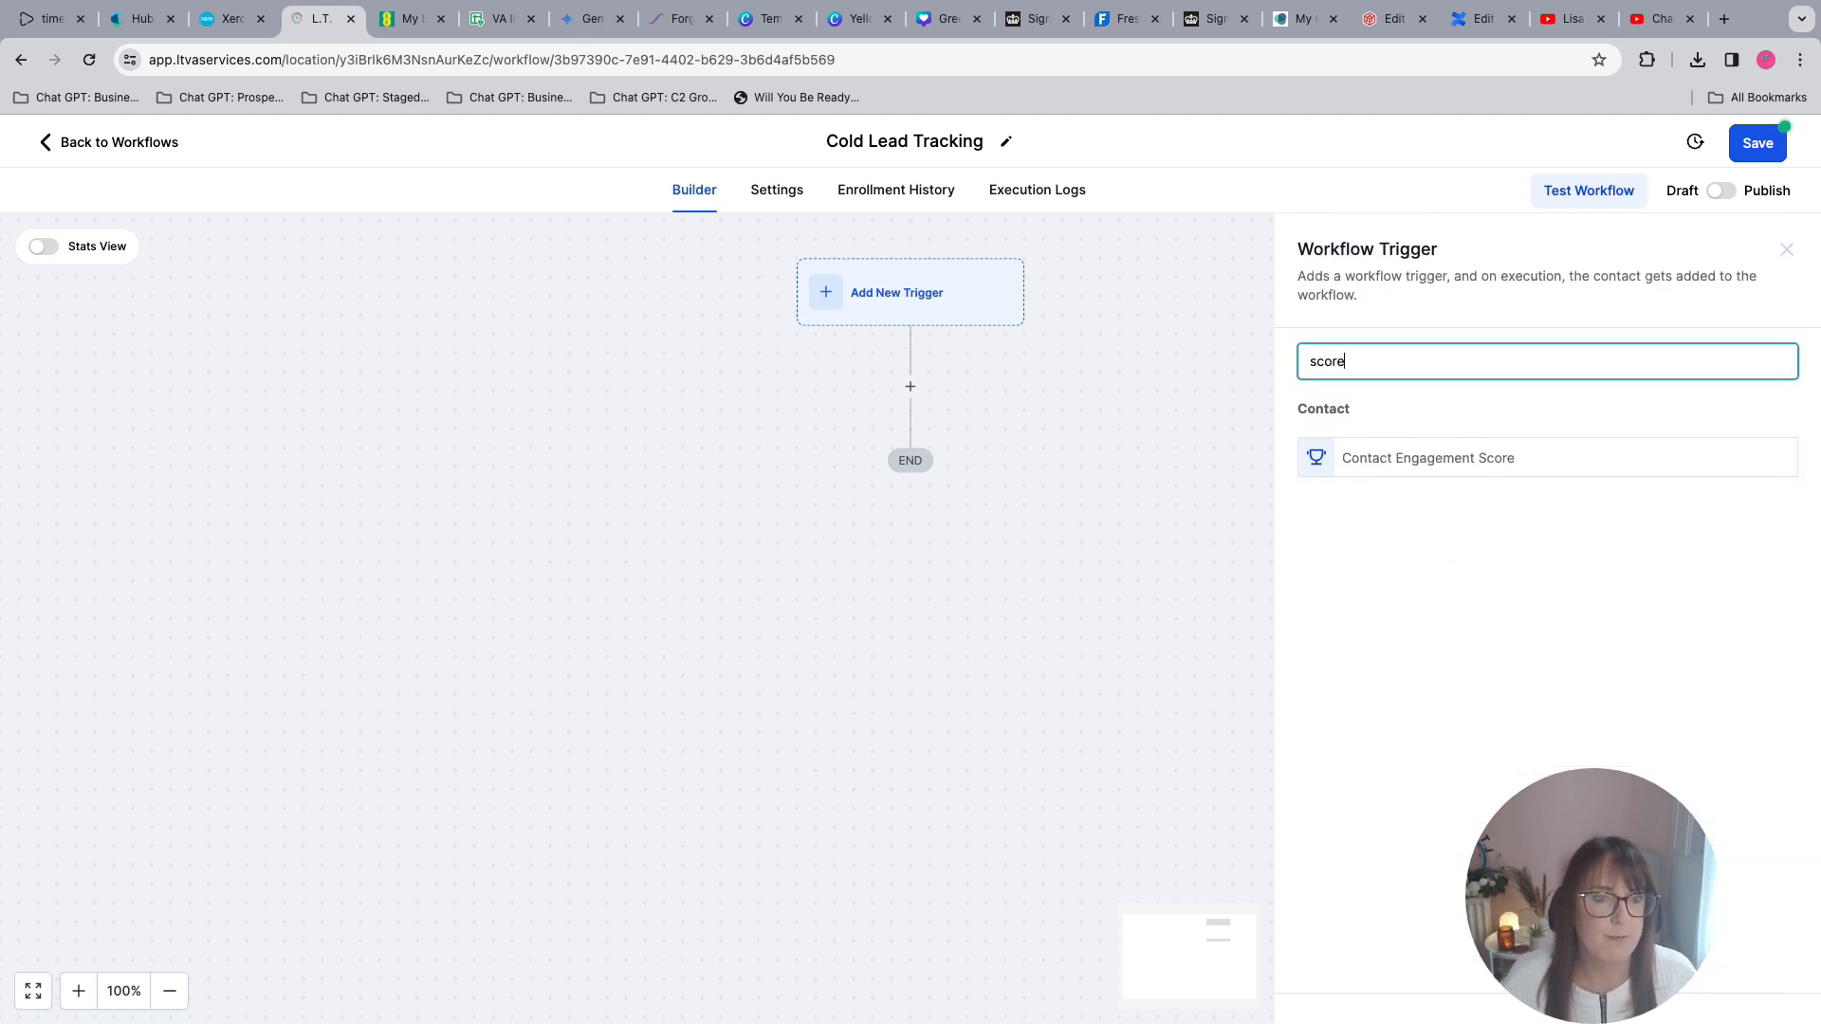
pyautogui.click(1428, 458)
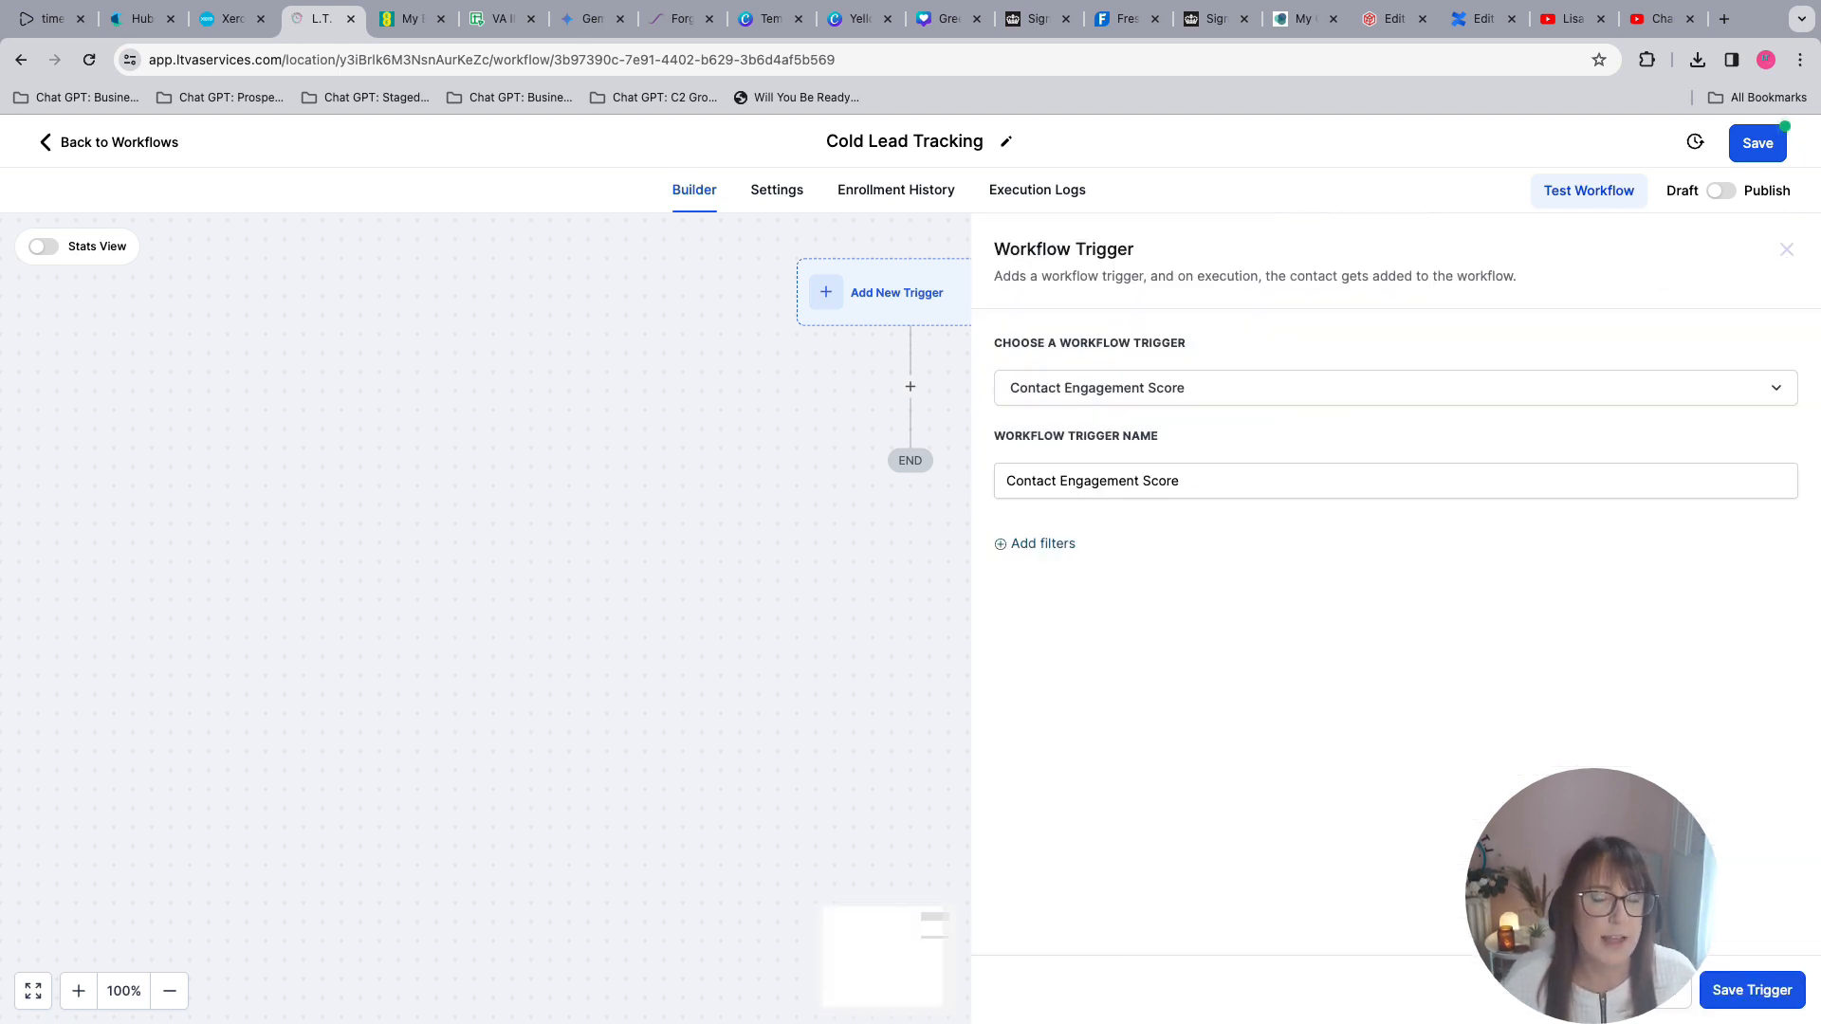
# - Filter the engagement score trigger to a Score Less than 2, and save the trigger
pyautogui.click(1037, 545)
pyautogui.click(1101, 567)
pyautogui.click(1063, 698)
pyautogui.click(1537, 566)
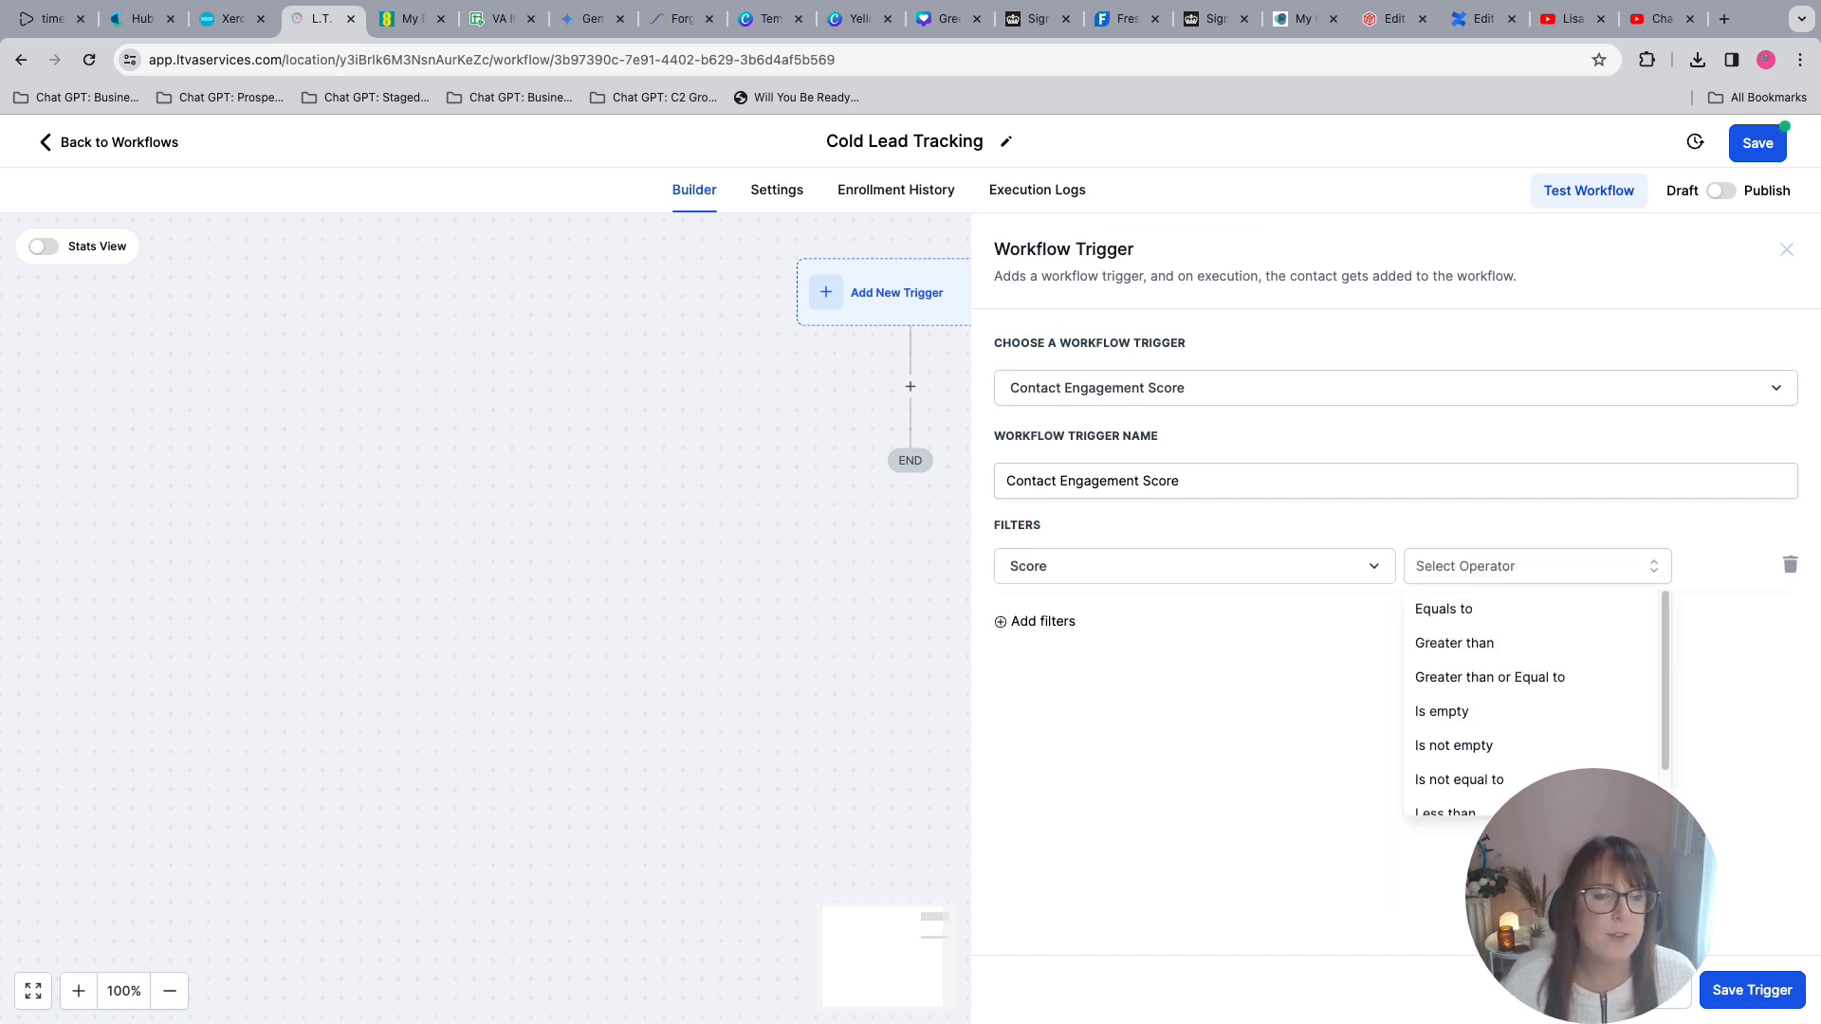
pyautogui.scroll(-1, 1480, 725)
pyautogui.click(1451, 790)
pyautogui.click(1603, 567)
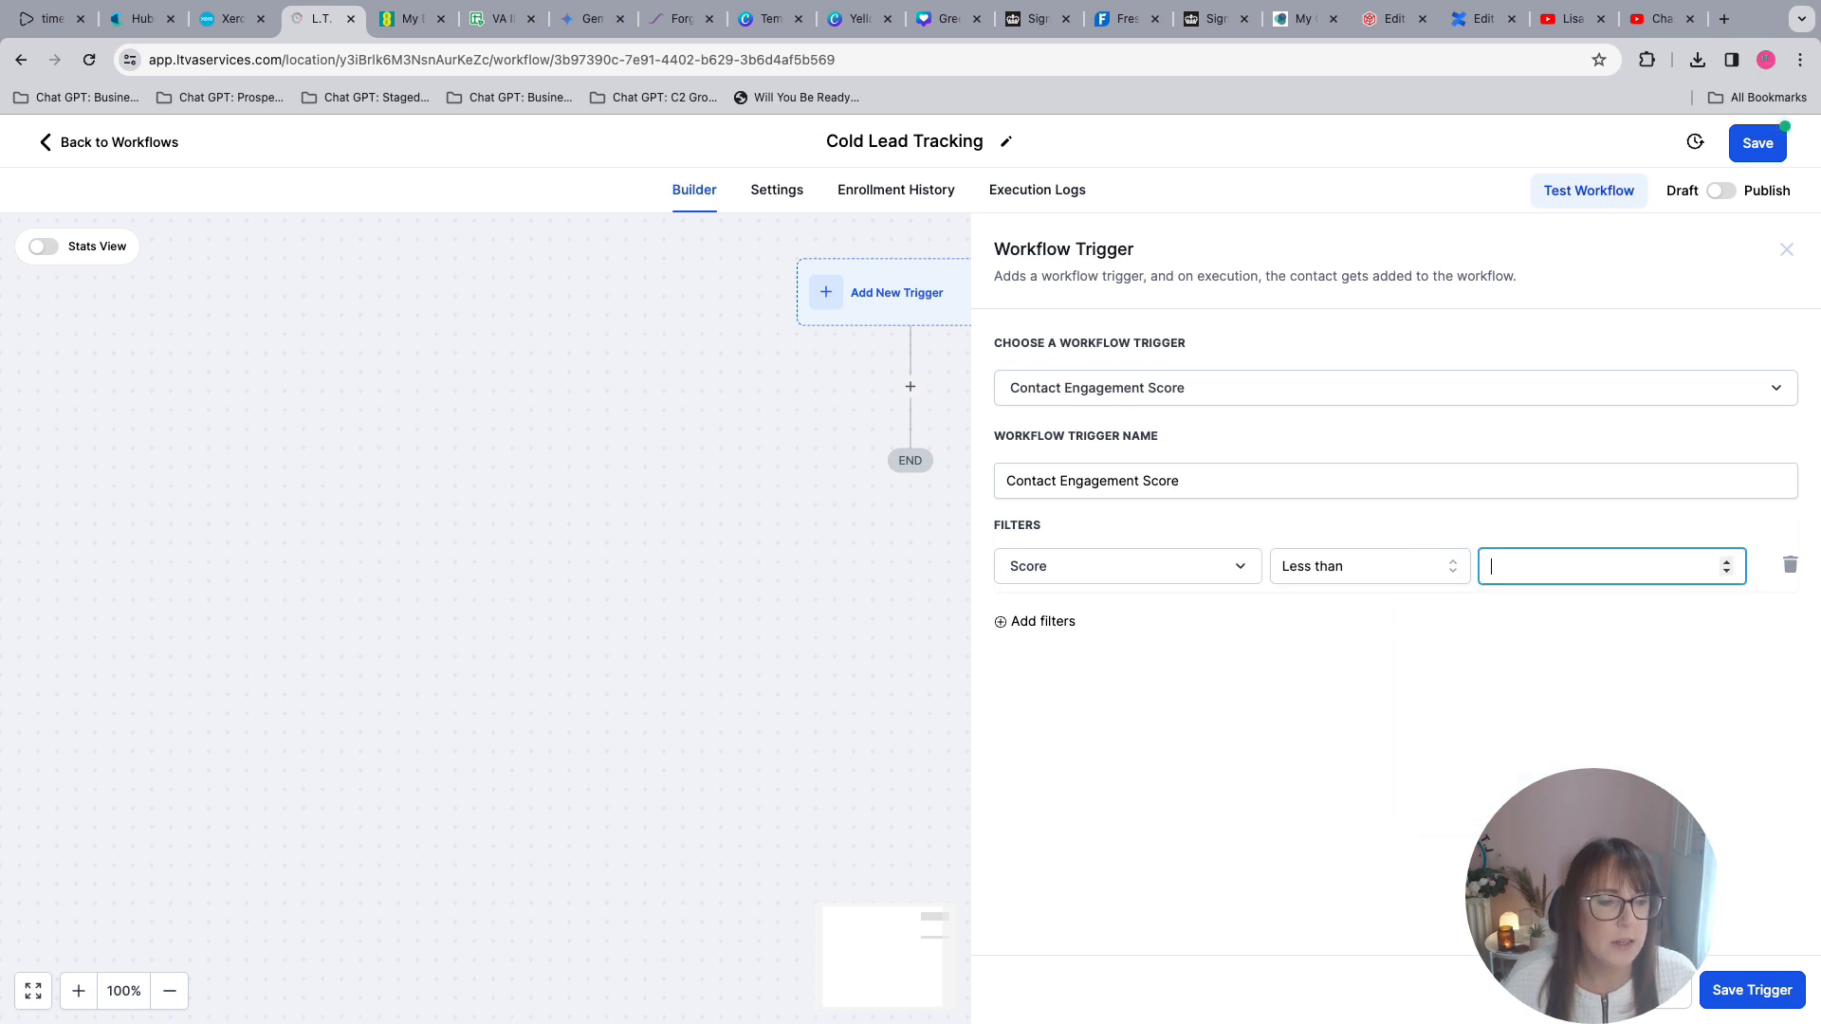
pyautogui.write('2')
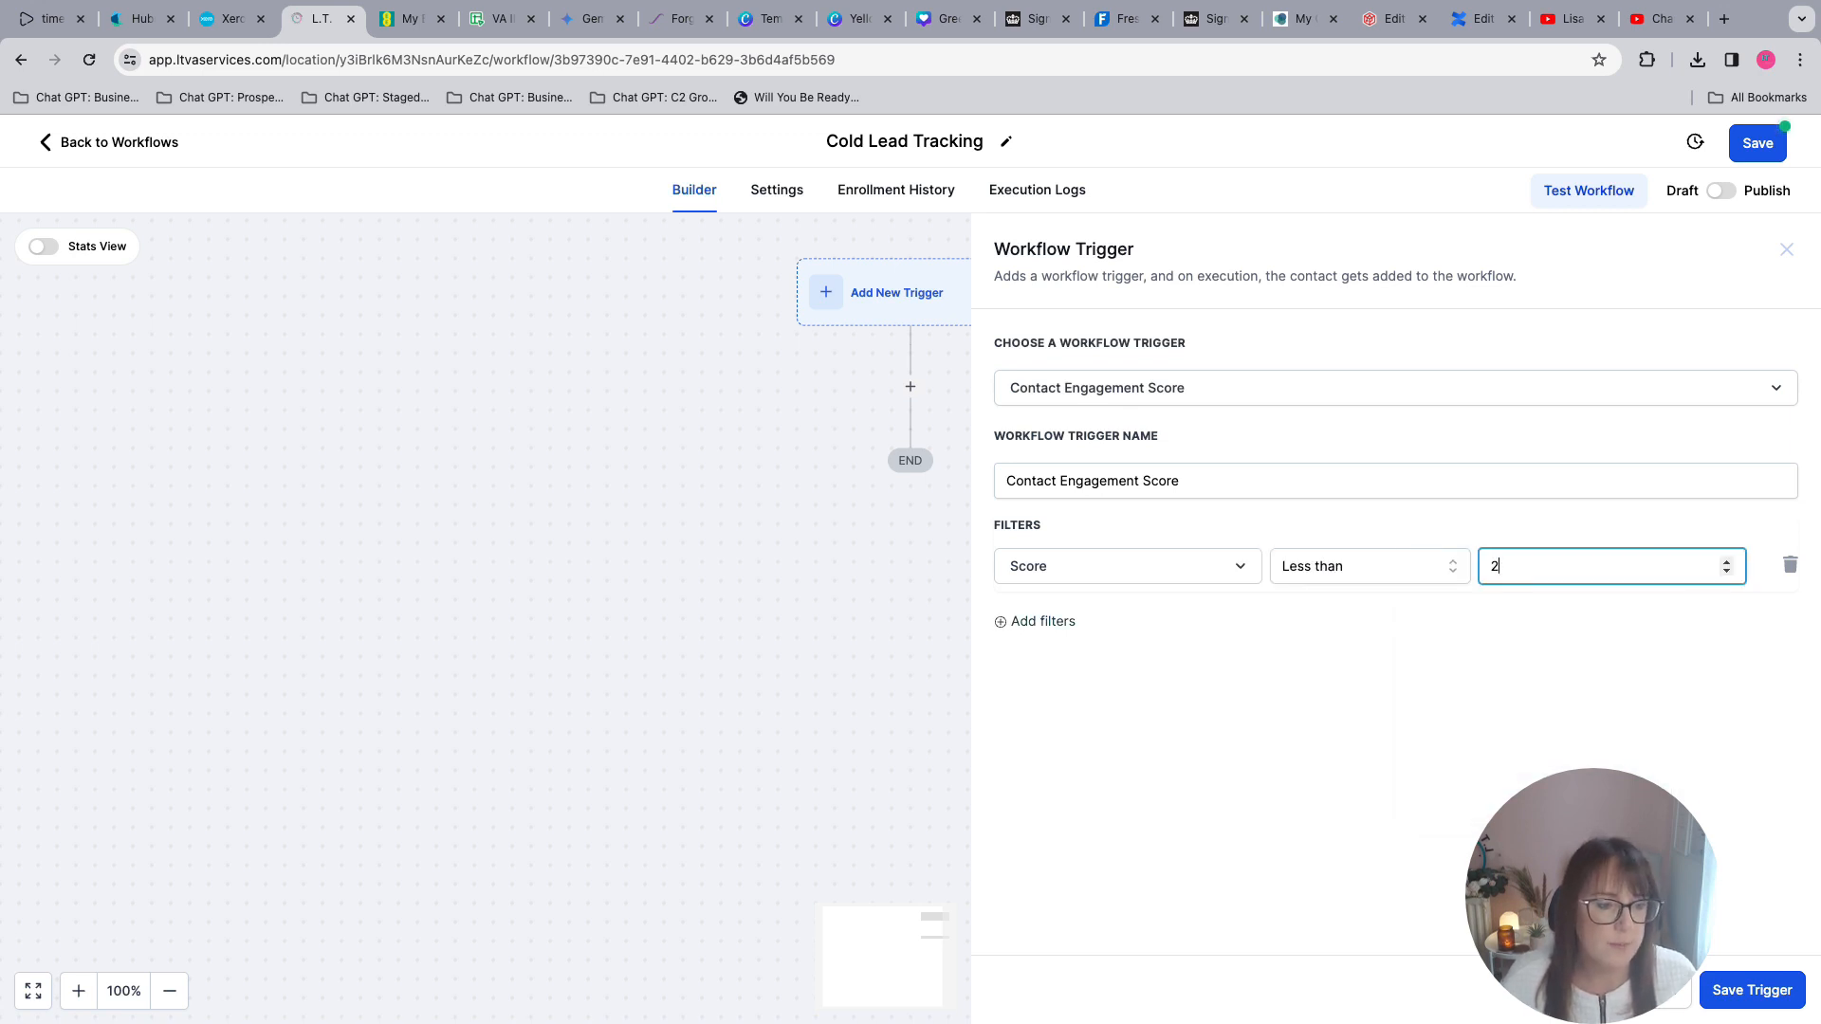
pyautogui.click(1752, 990)
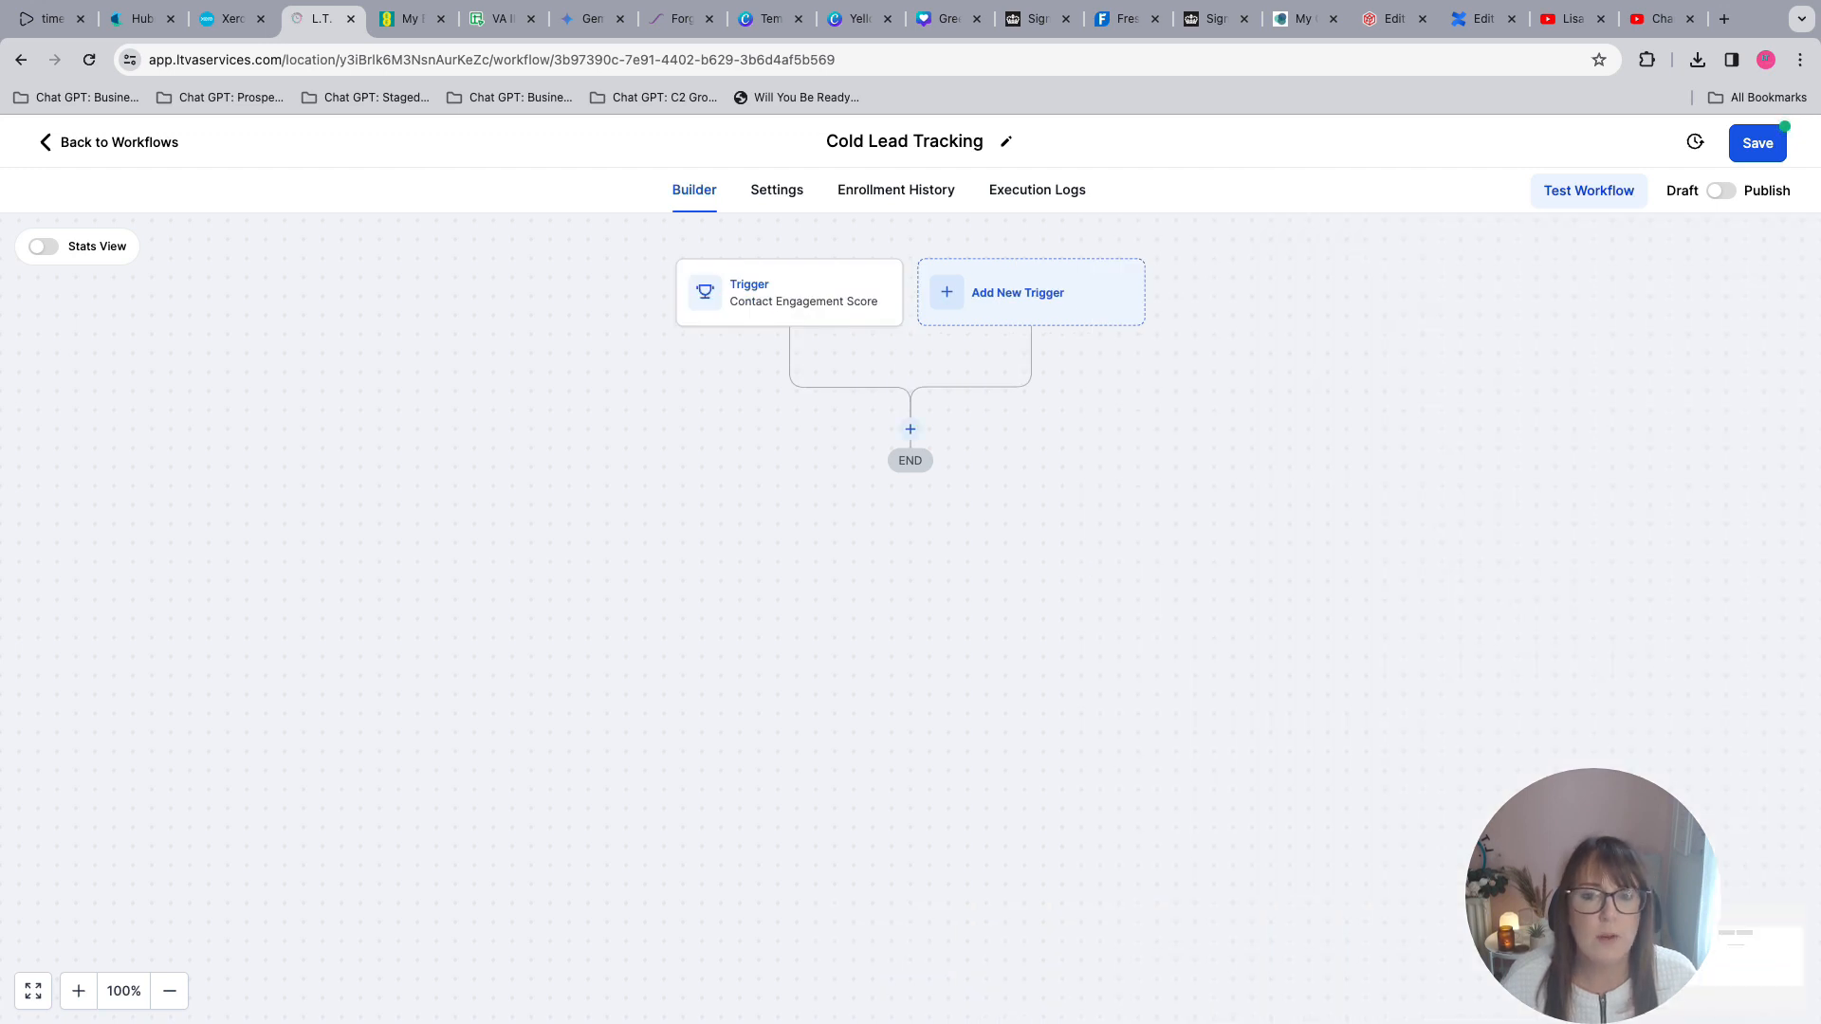
# - Add a Create/Update Opportunity action after the trigger, using the Lead Tracking pipeline and its Cold Lead stage
pyautogui.click(910, 429)
pyautogui.write('opp')
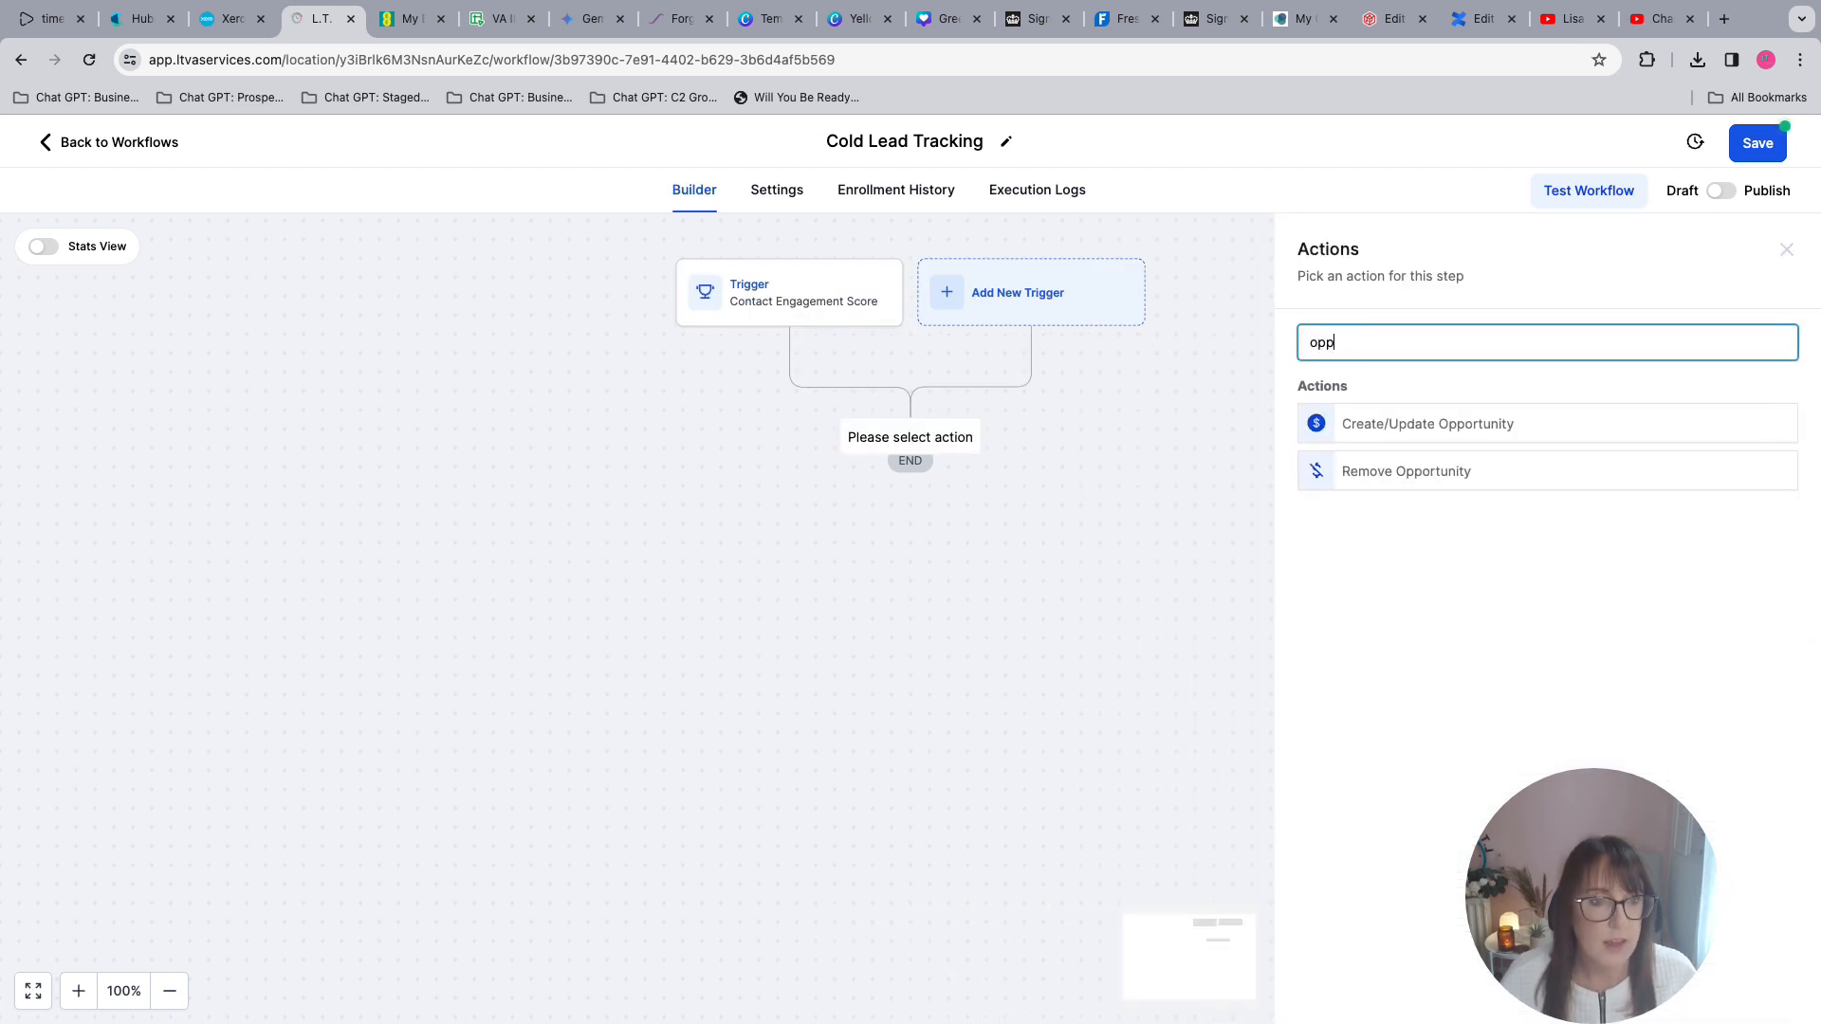
pyautogui.click(1427, 424)
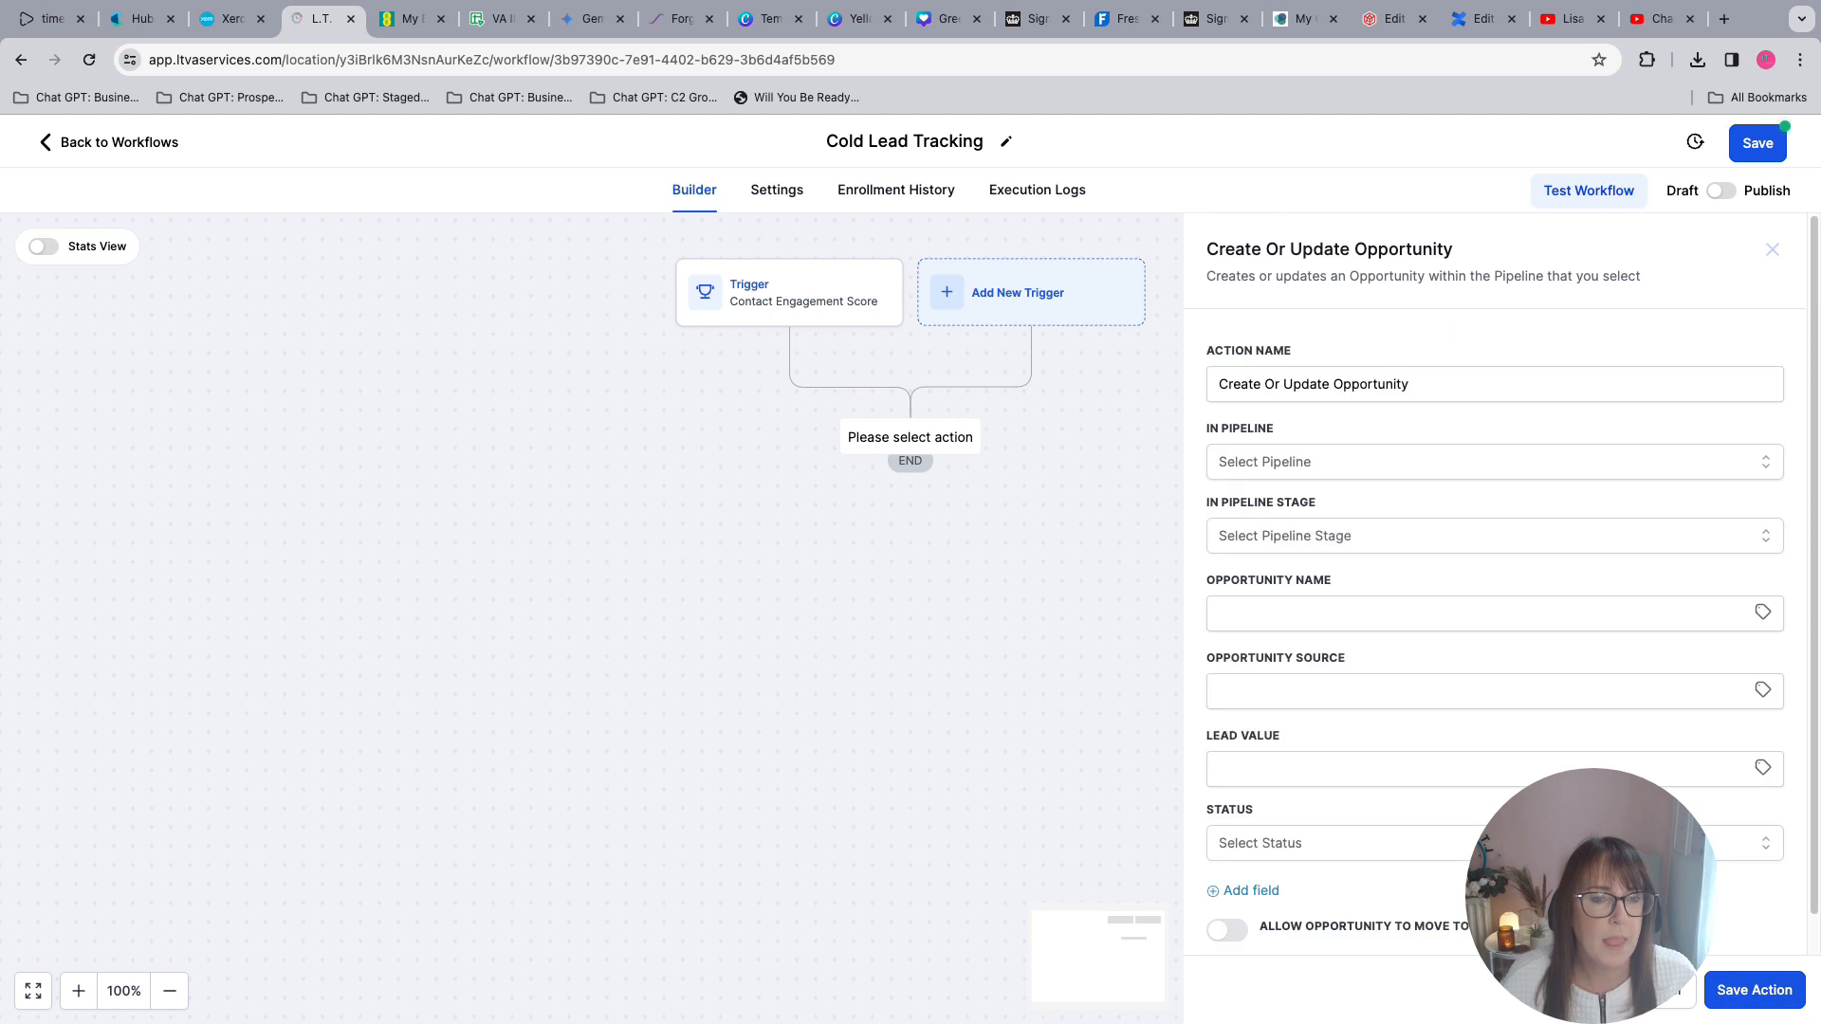
pyautogui.click(1427, 462)
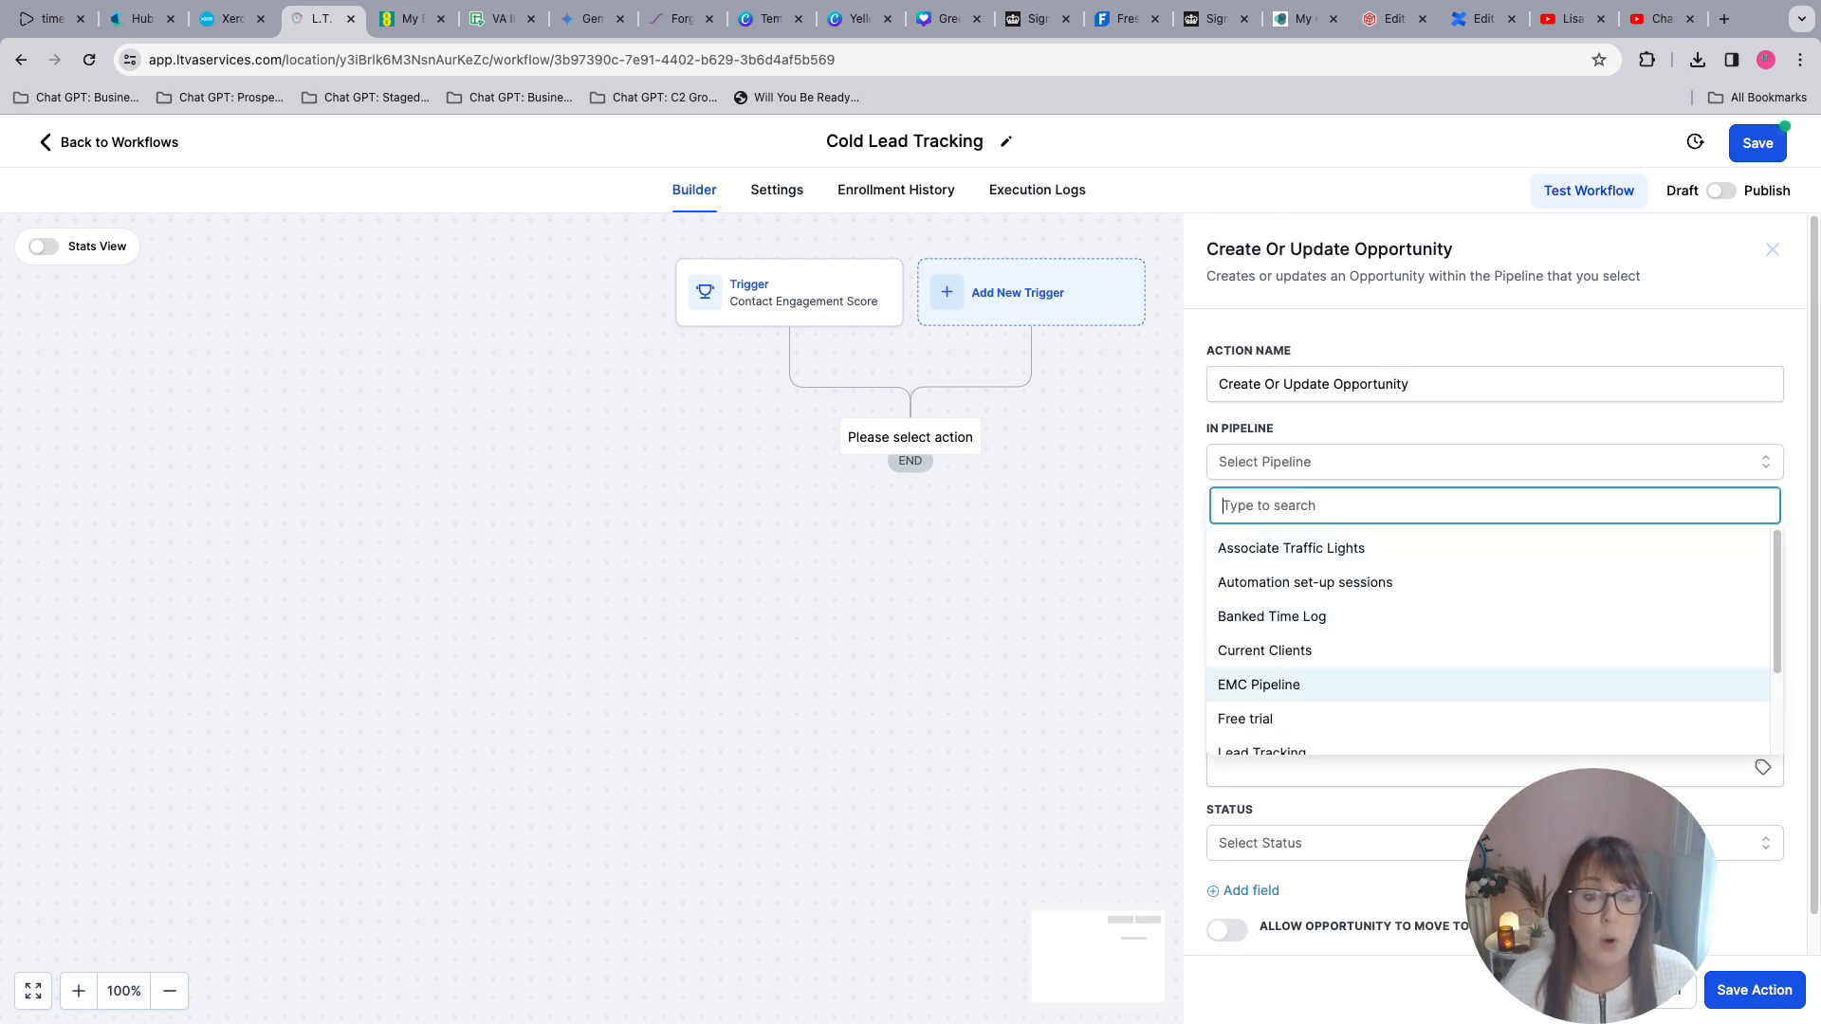
pyautogui.scroll(-1, 1428, 718)
pyautogui.click(1428, 733)
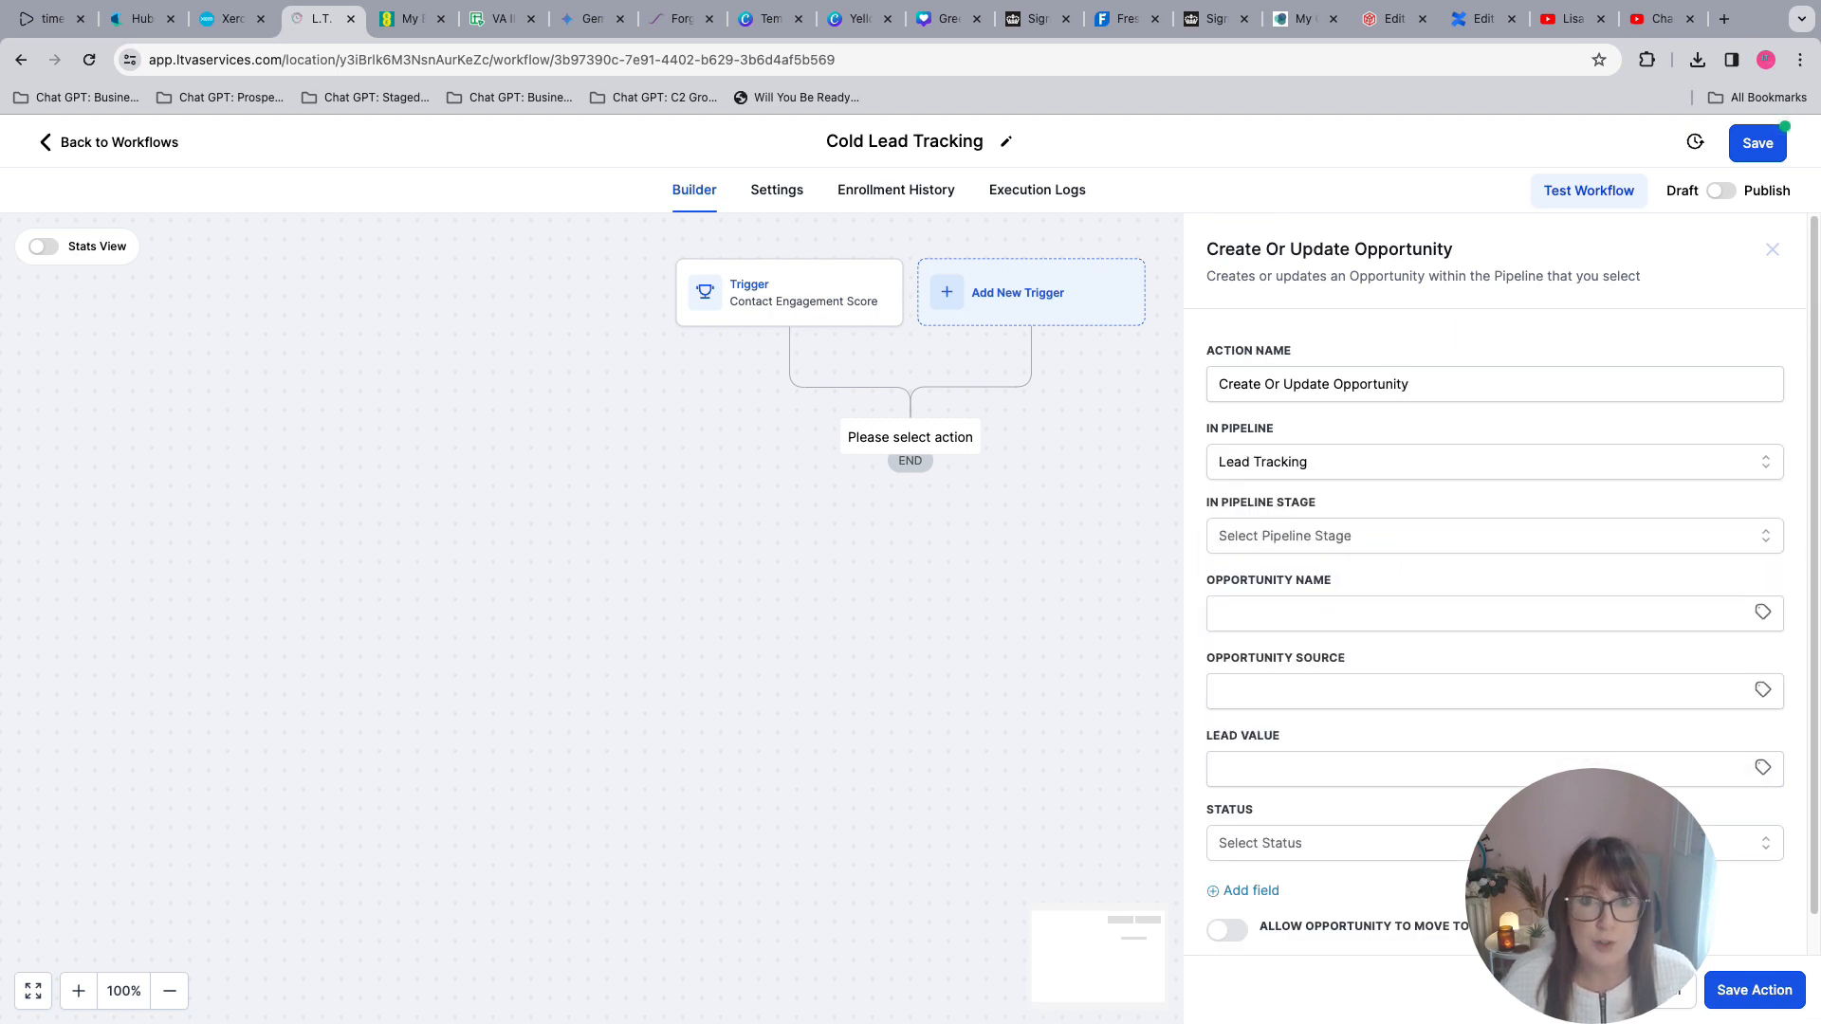
pyautogui.click(1428, 536)
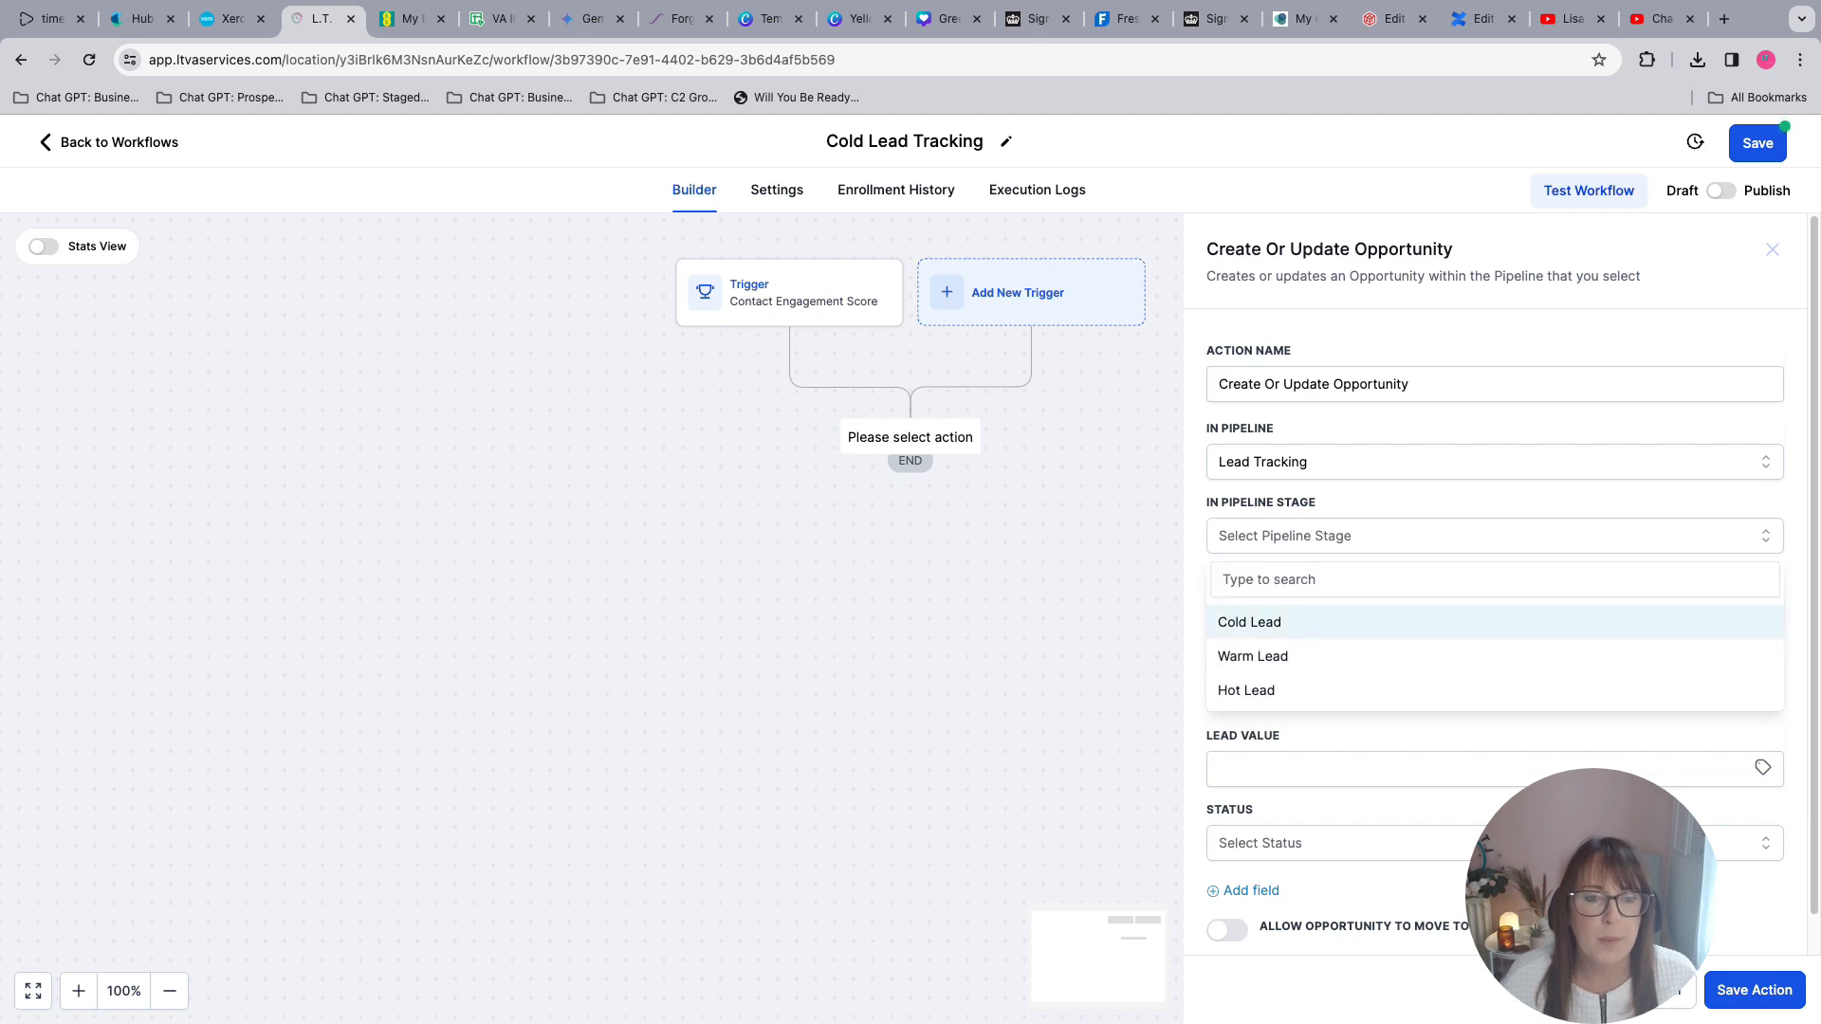
pyautogui.click(1428, 618)
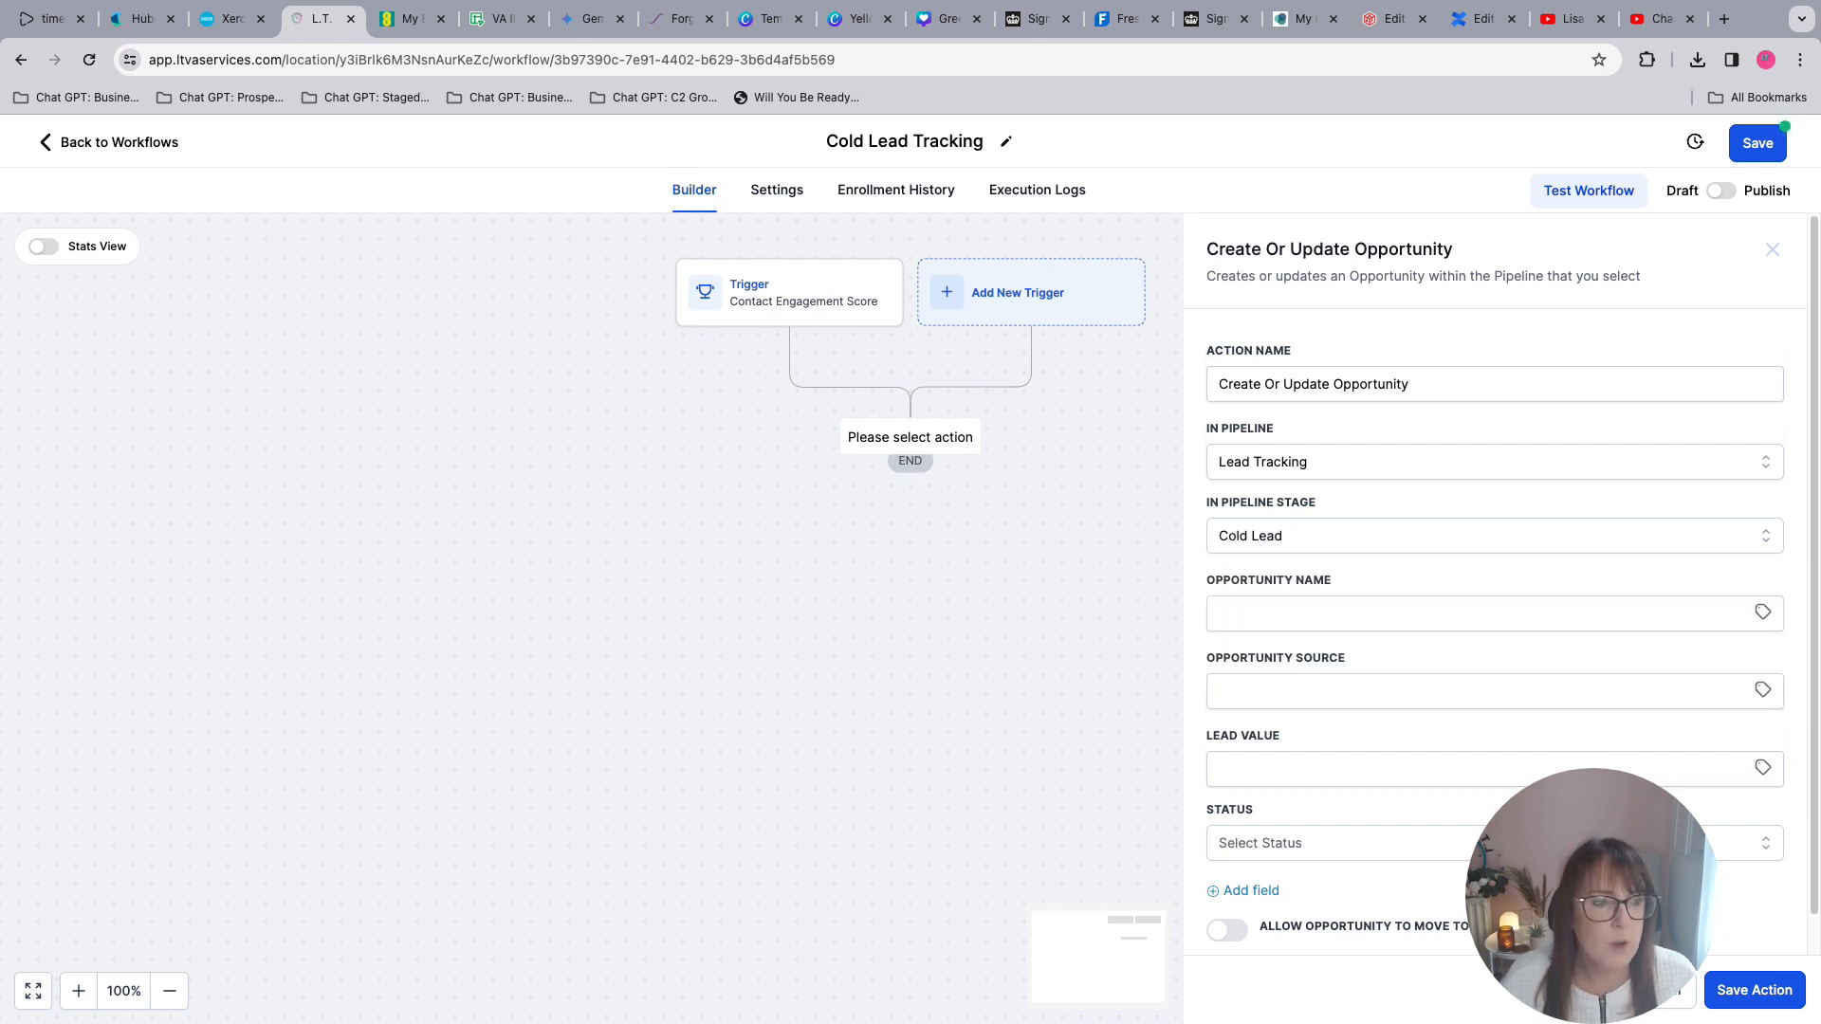
# - Set the opportunity name to the contact's full name and the status to open, and save the action and workflow
pyautogui.click(1763, 613)
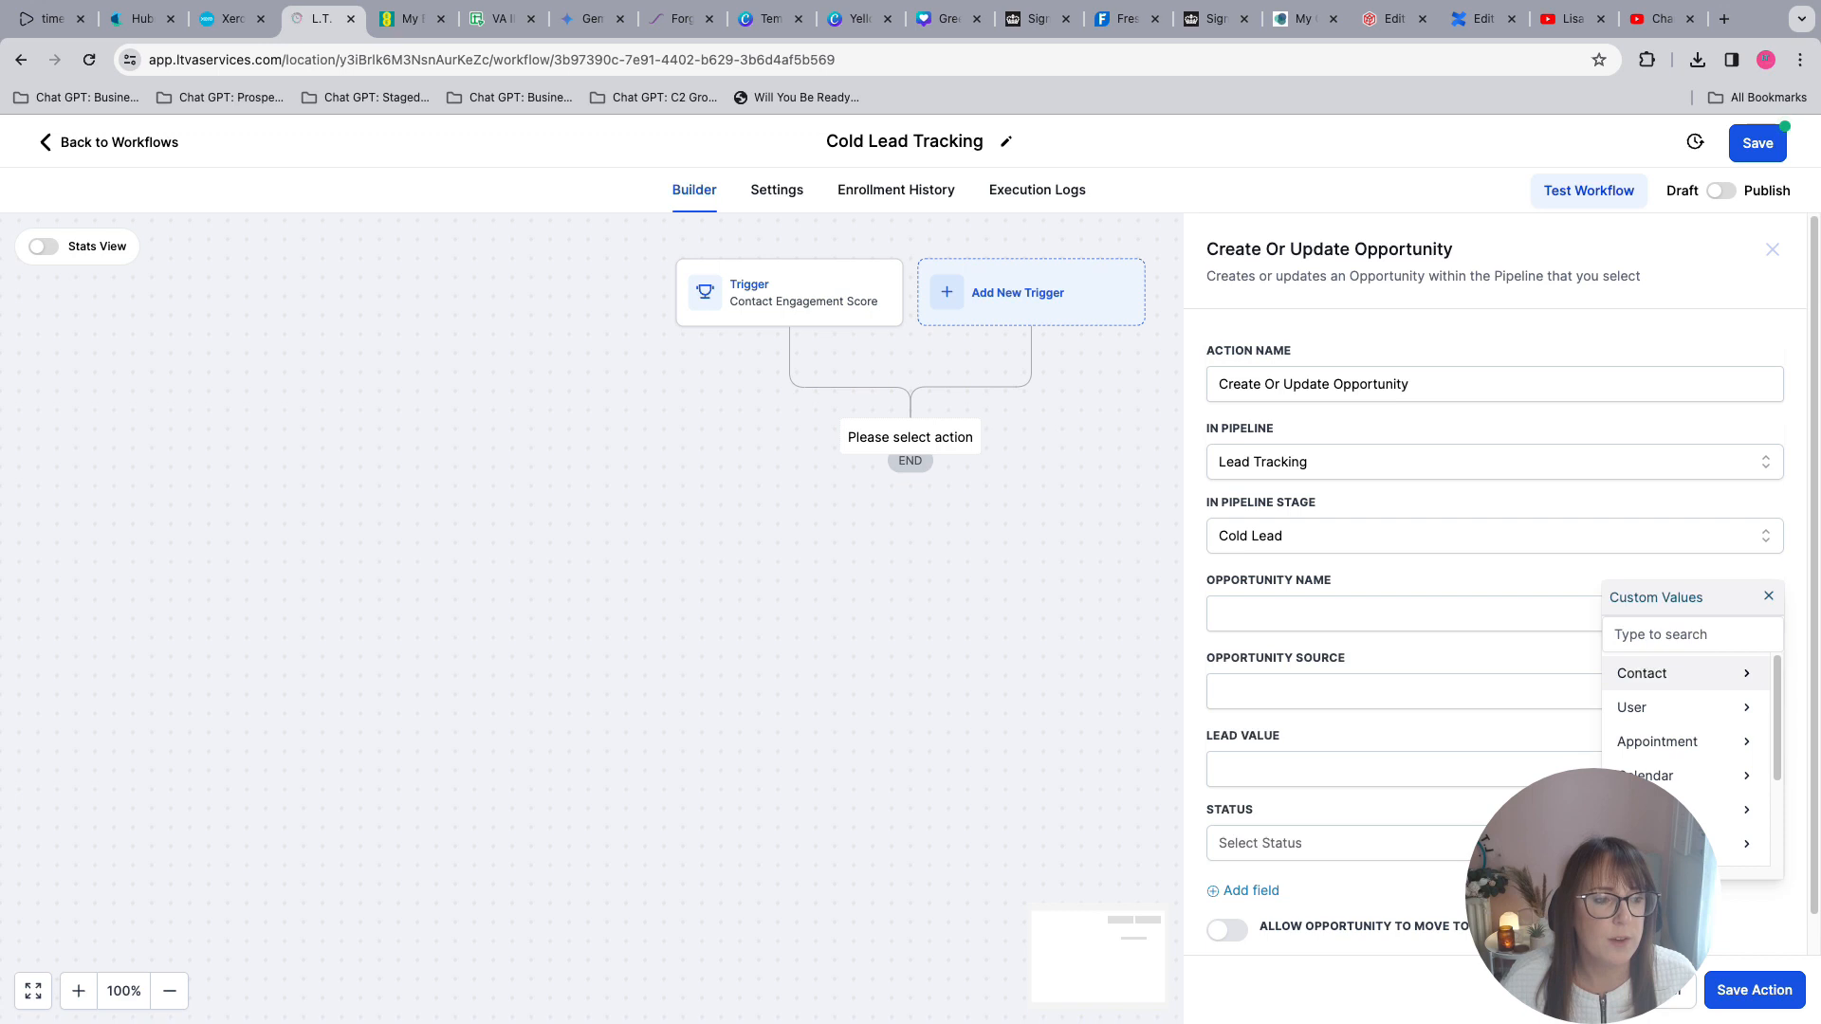
pyautogui.click(1650, 674)
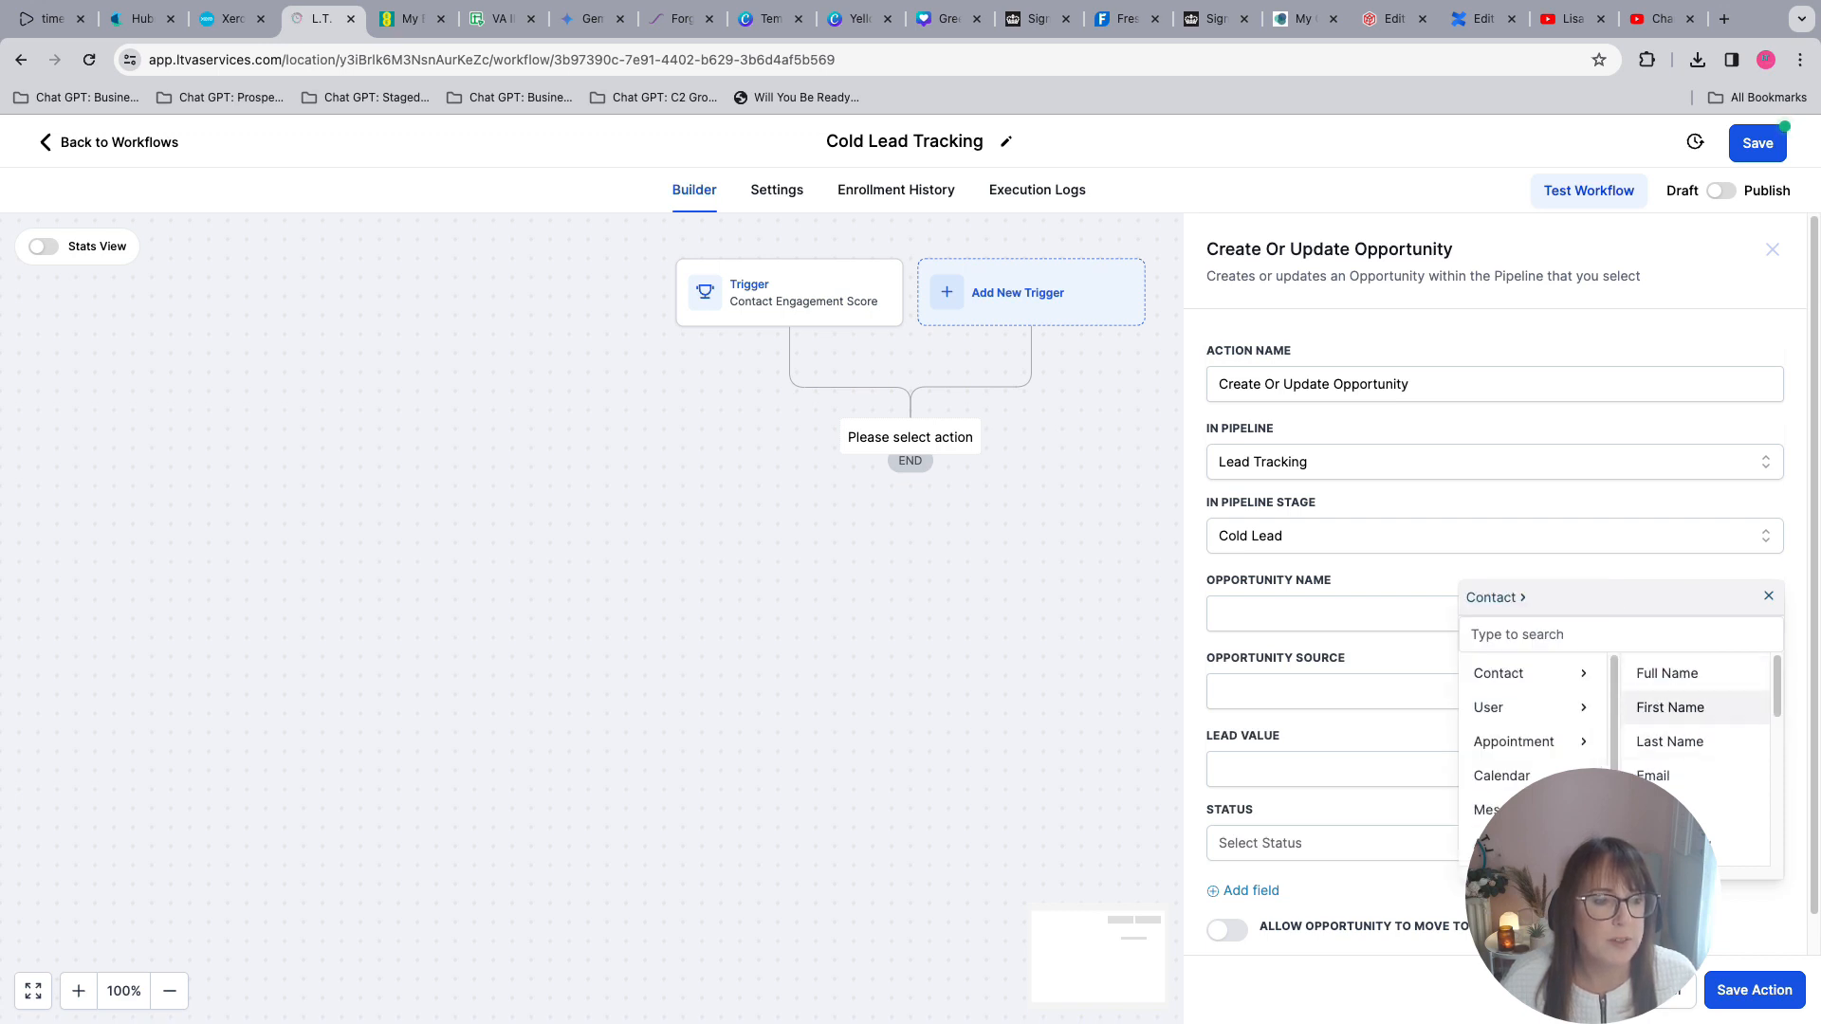
pyautogui.click(1667, 673)
pyautogui.click(1612, 657)
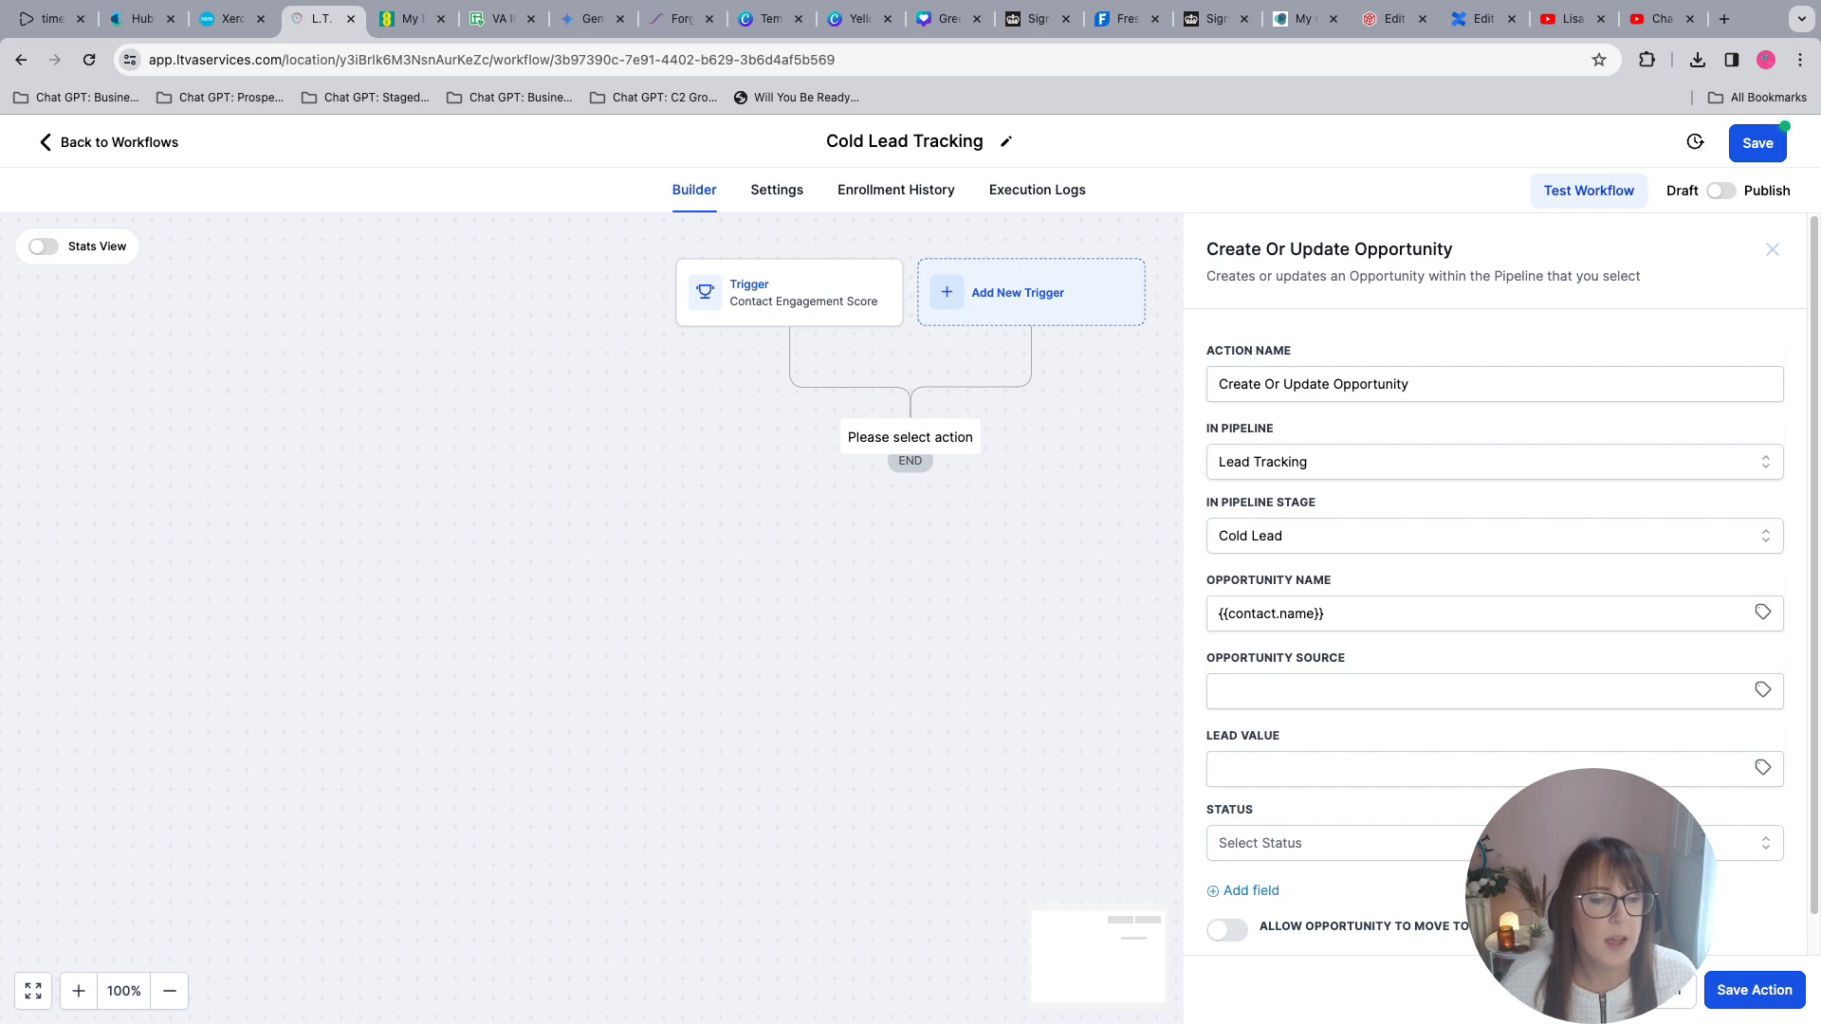
pyautogui.click(1575, 843)
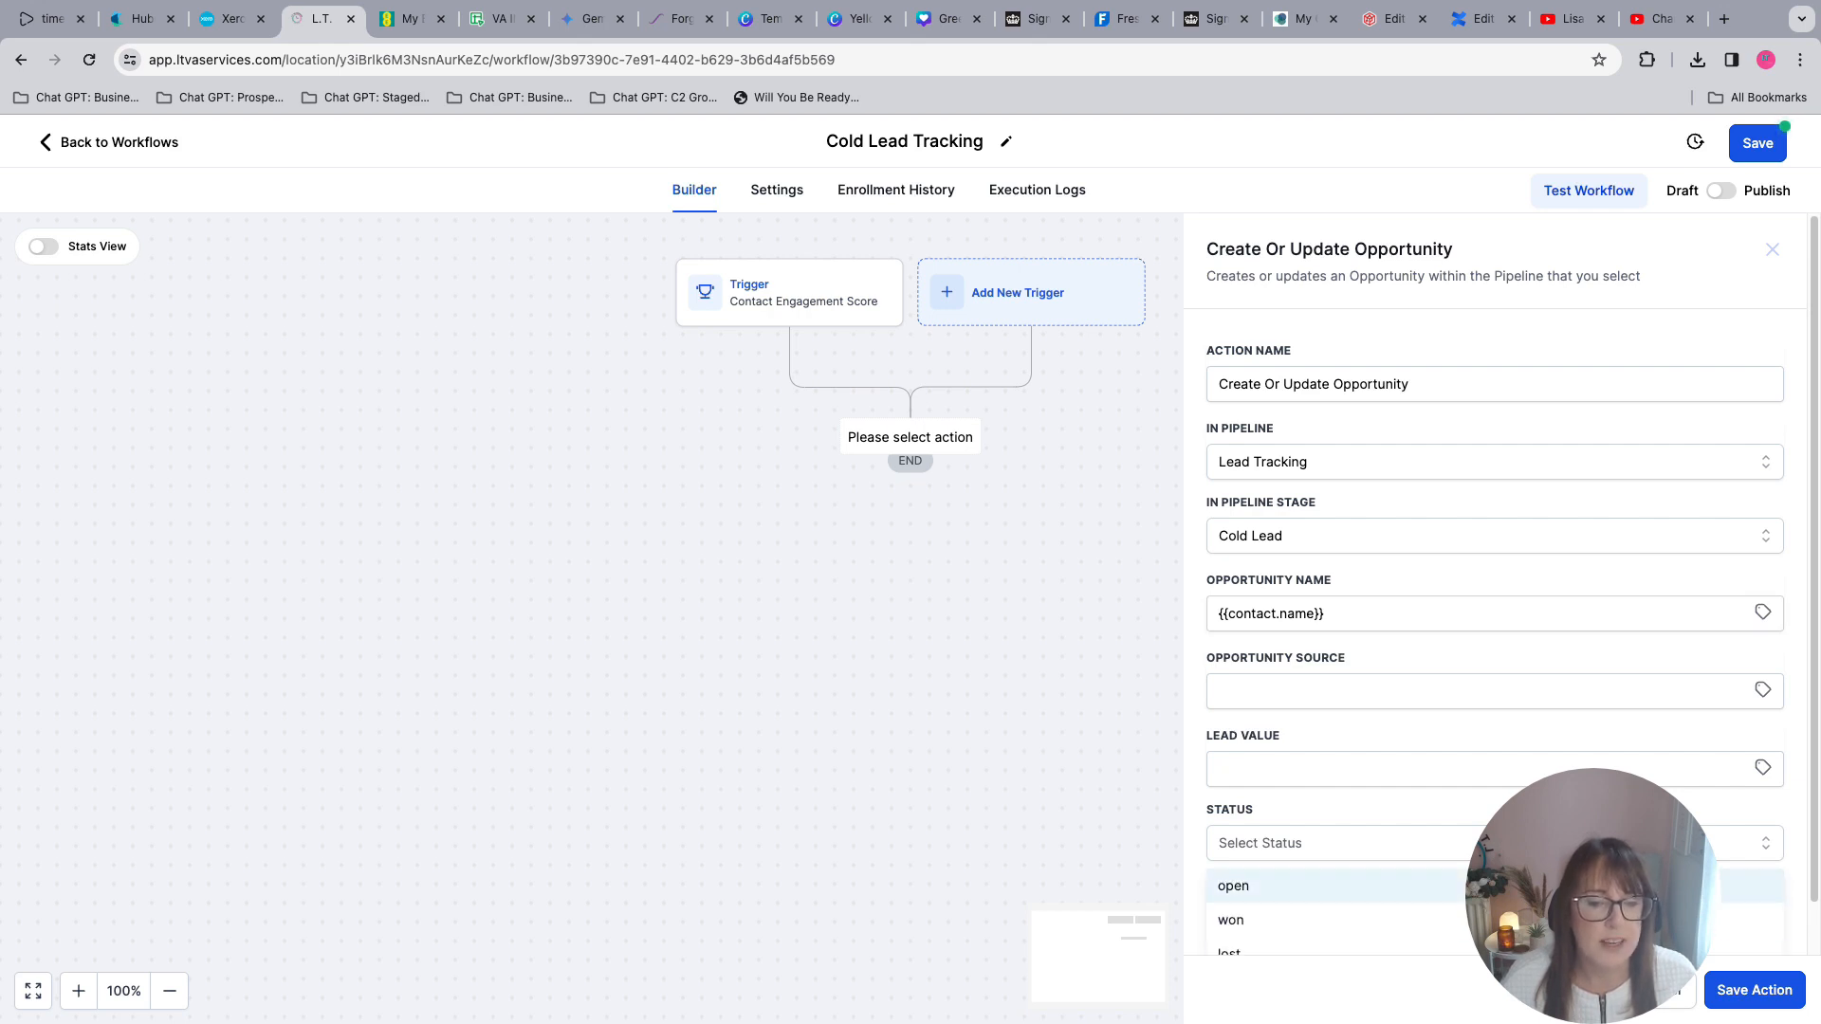
pyautogui.click(1575, 886)
pyautogui.click(1755, 989)
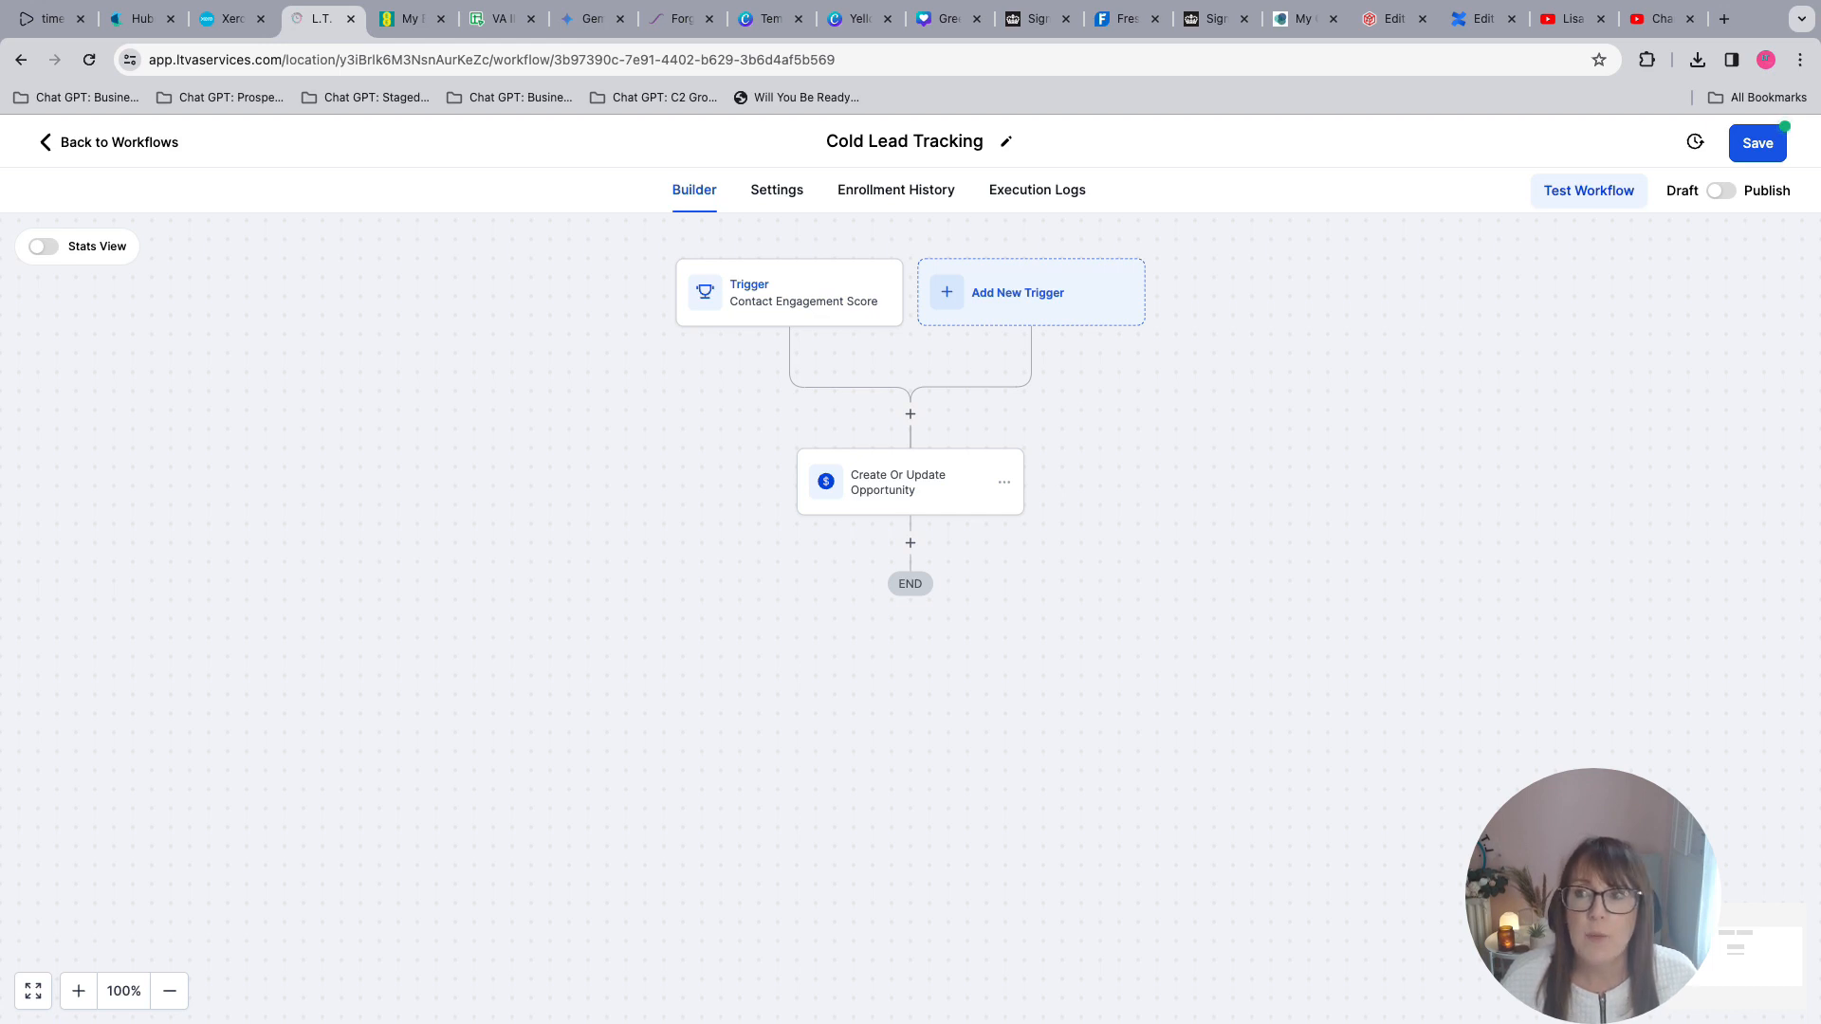
pyautogui.click(1757, 143)
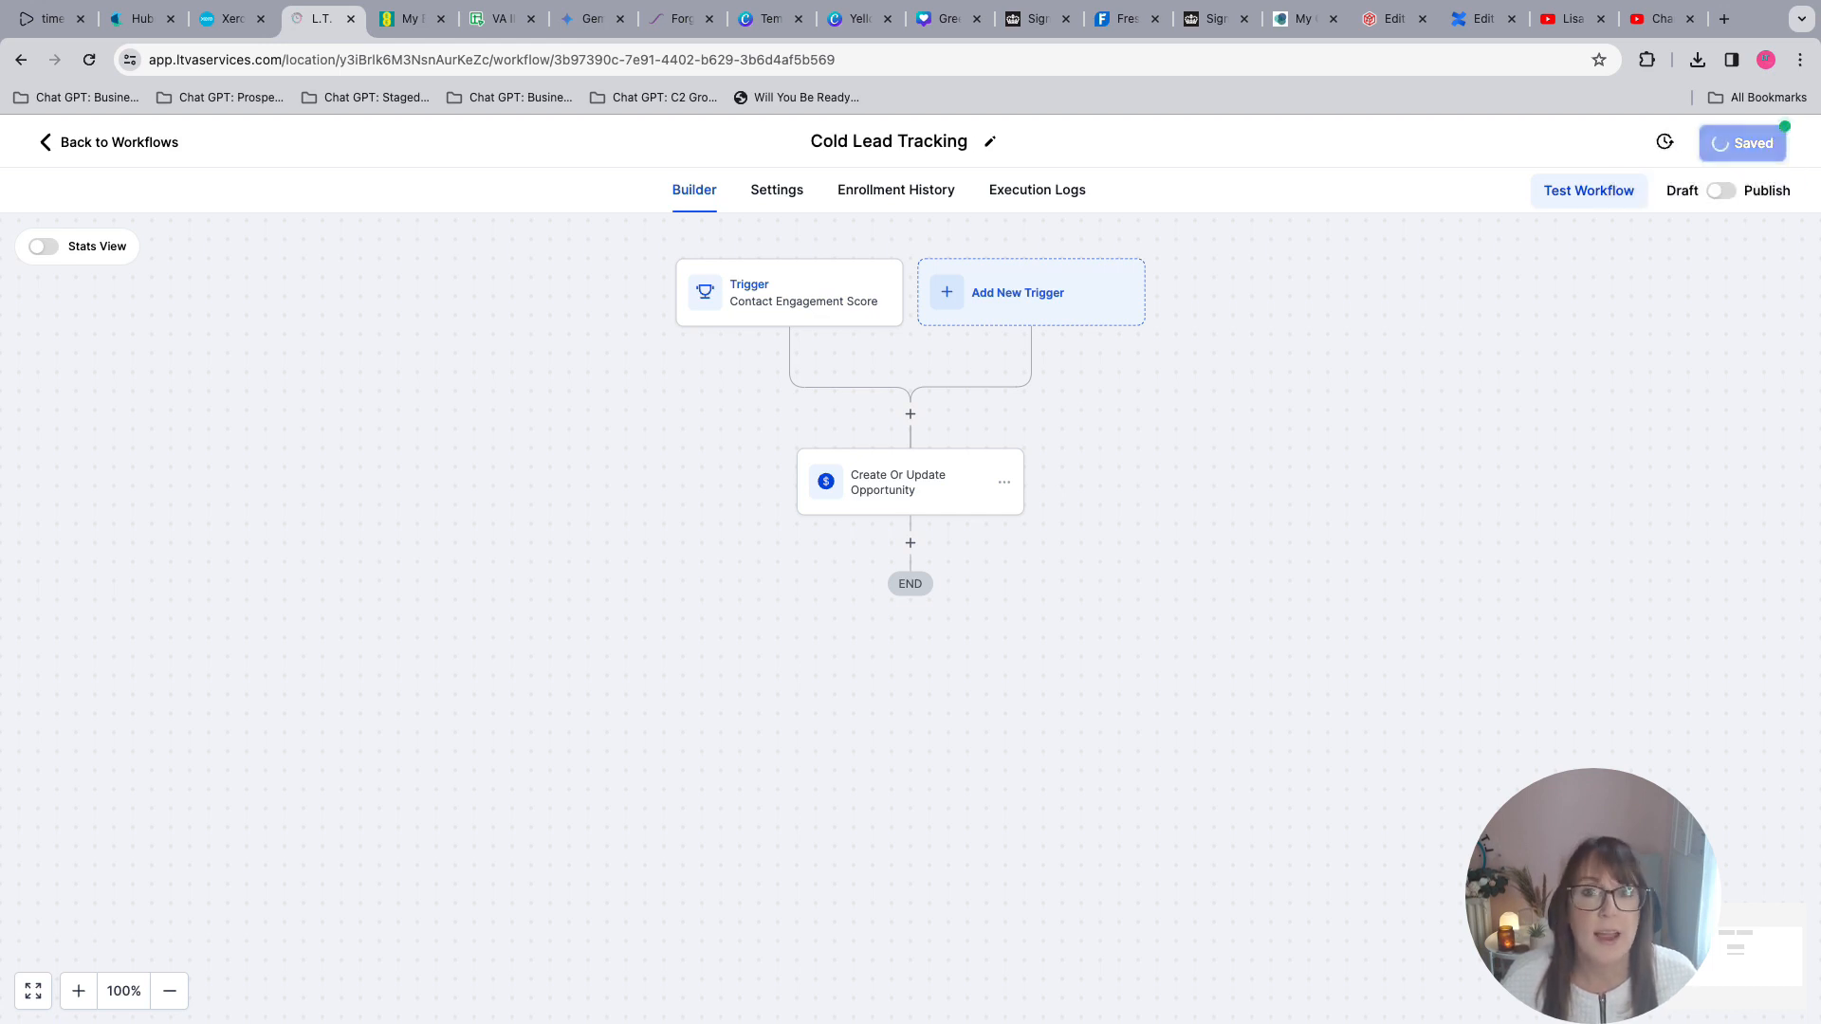
# - Duplicate the Cold Lead Tracking workflow and name the copy "Warm Lead Tracking"
pyautogui.click(109, 142)
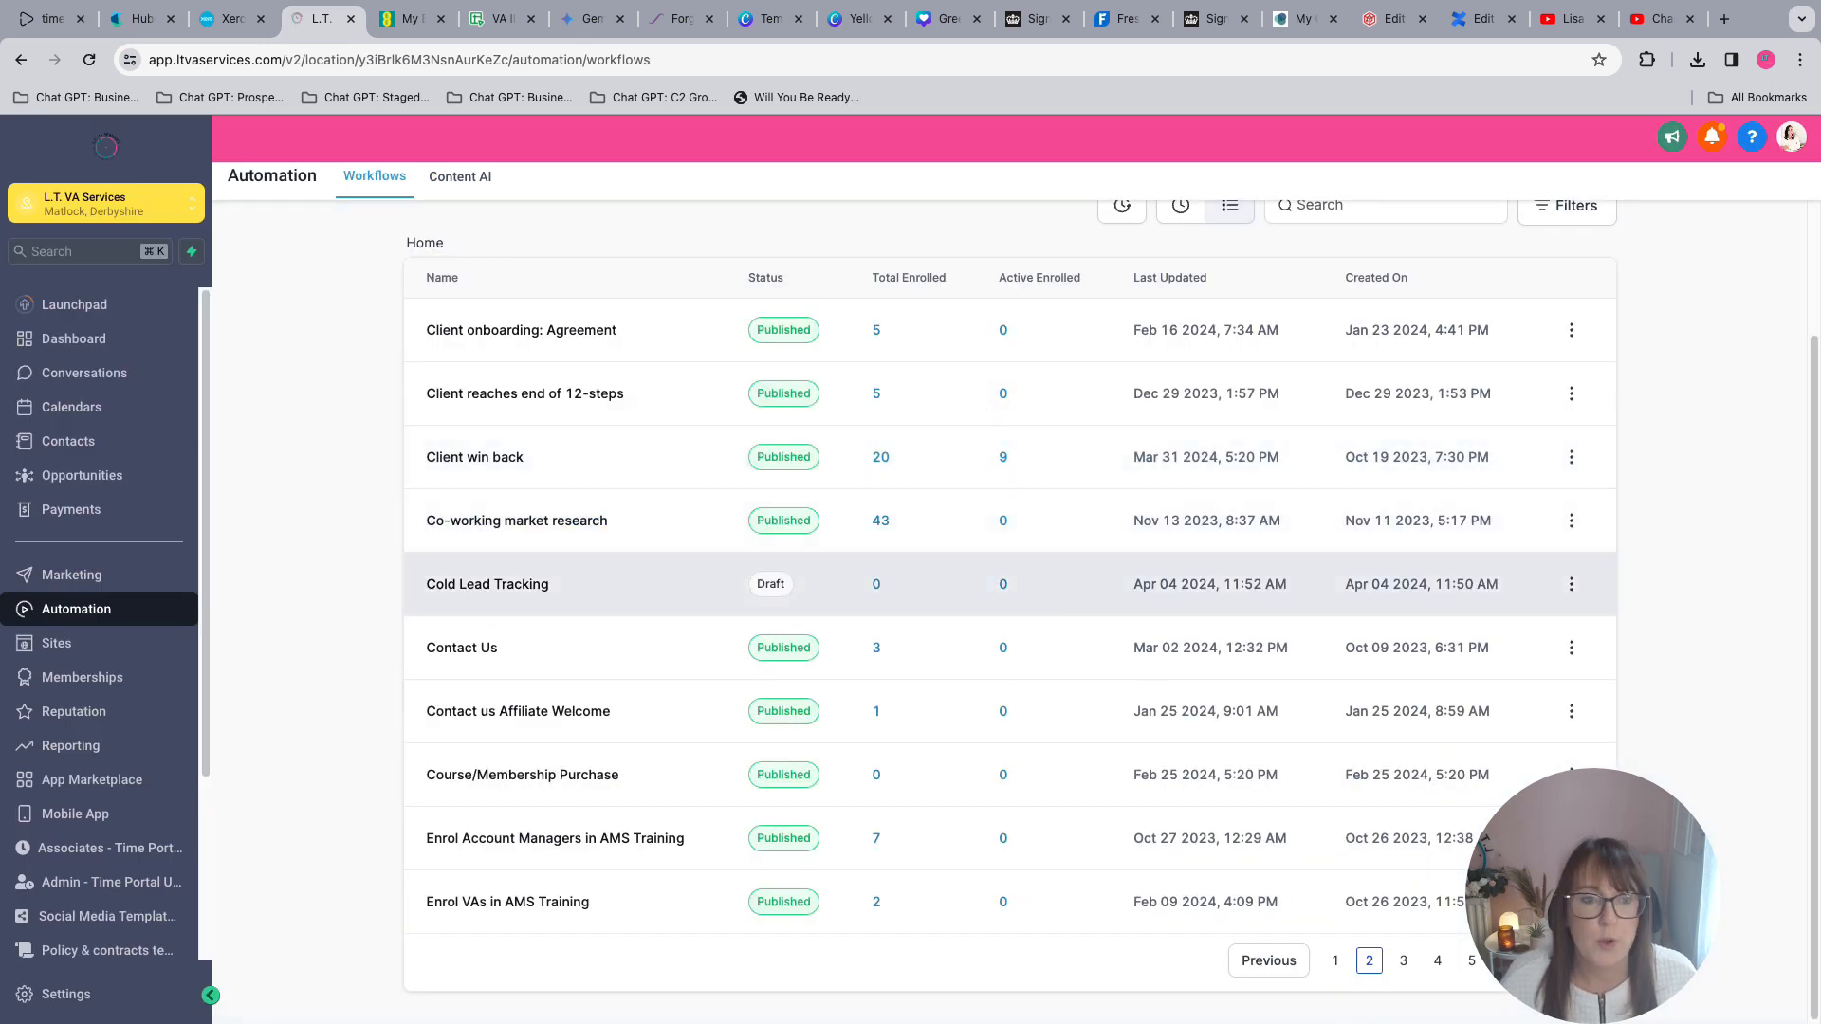
pyautogui.click(1570, 584)
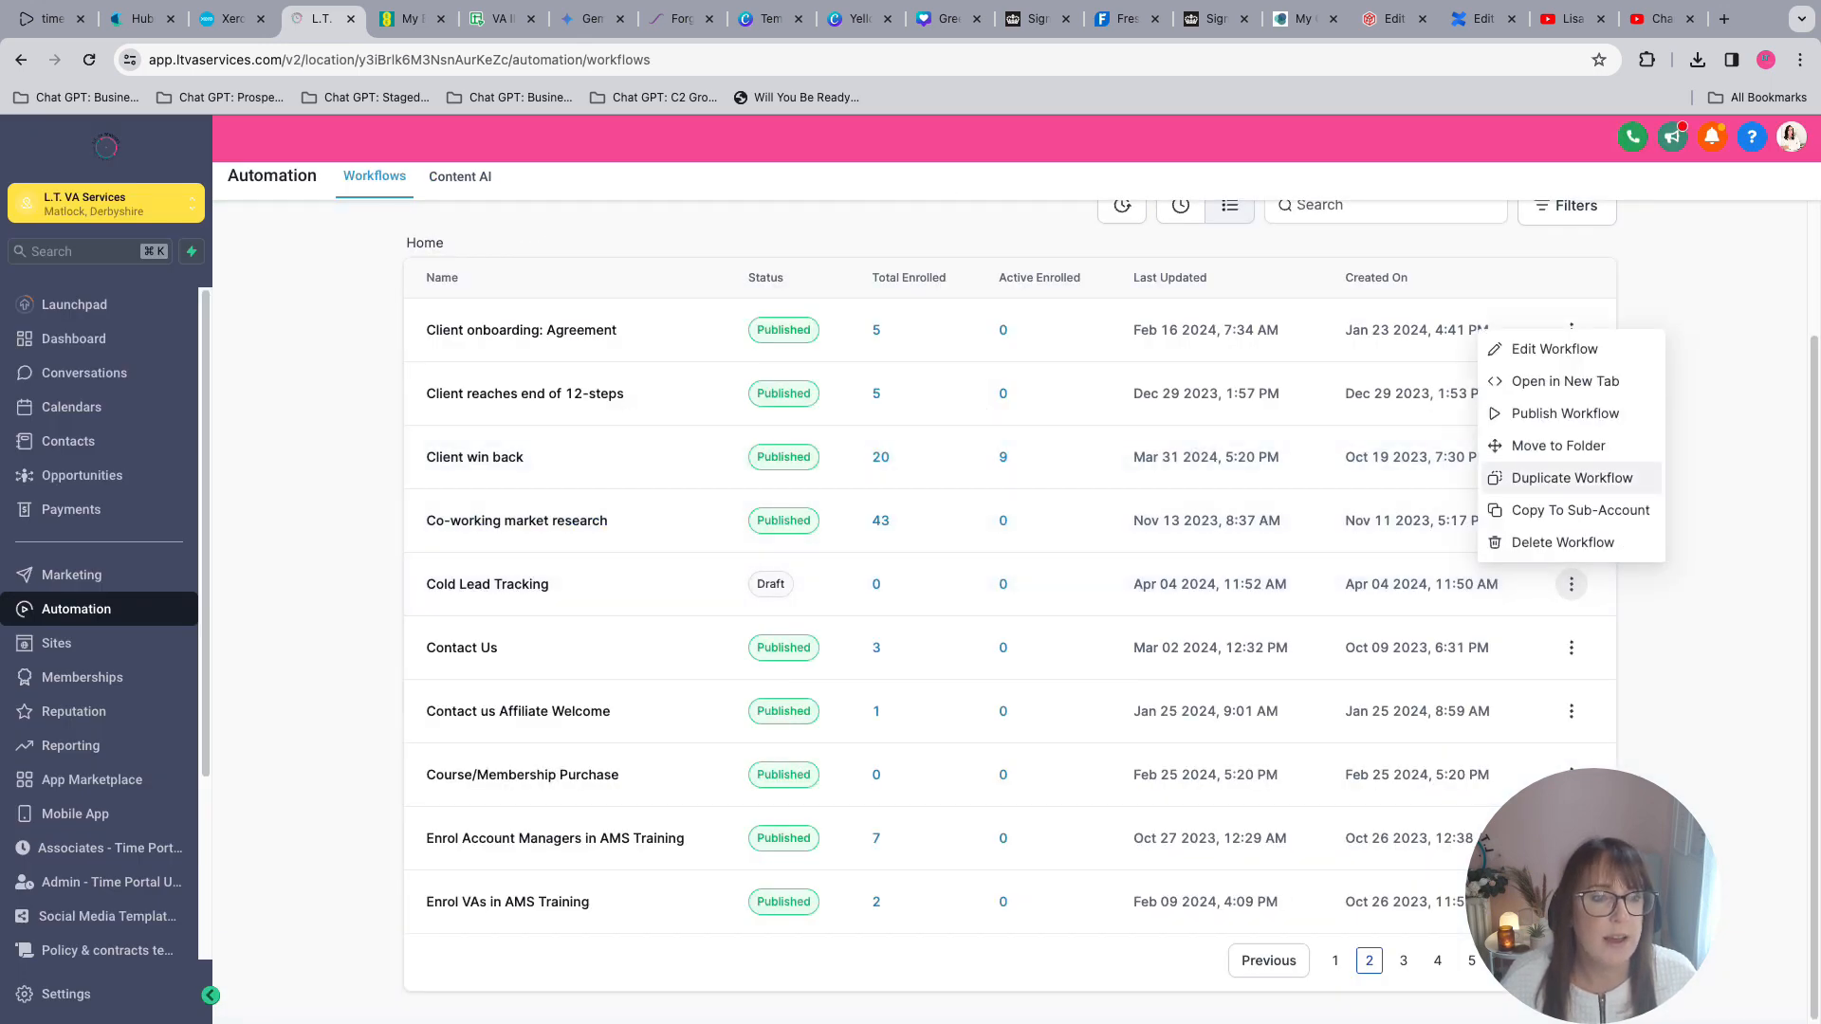
pyautogui.click(1574, 478)
pyautogui.moveTo(973, 636); pyautogui.dragTo(794, 635)
pyautogui.write('Warm')
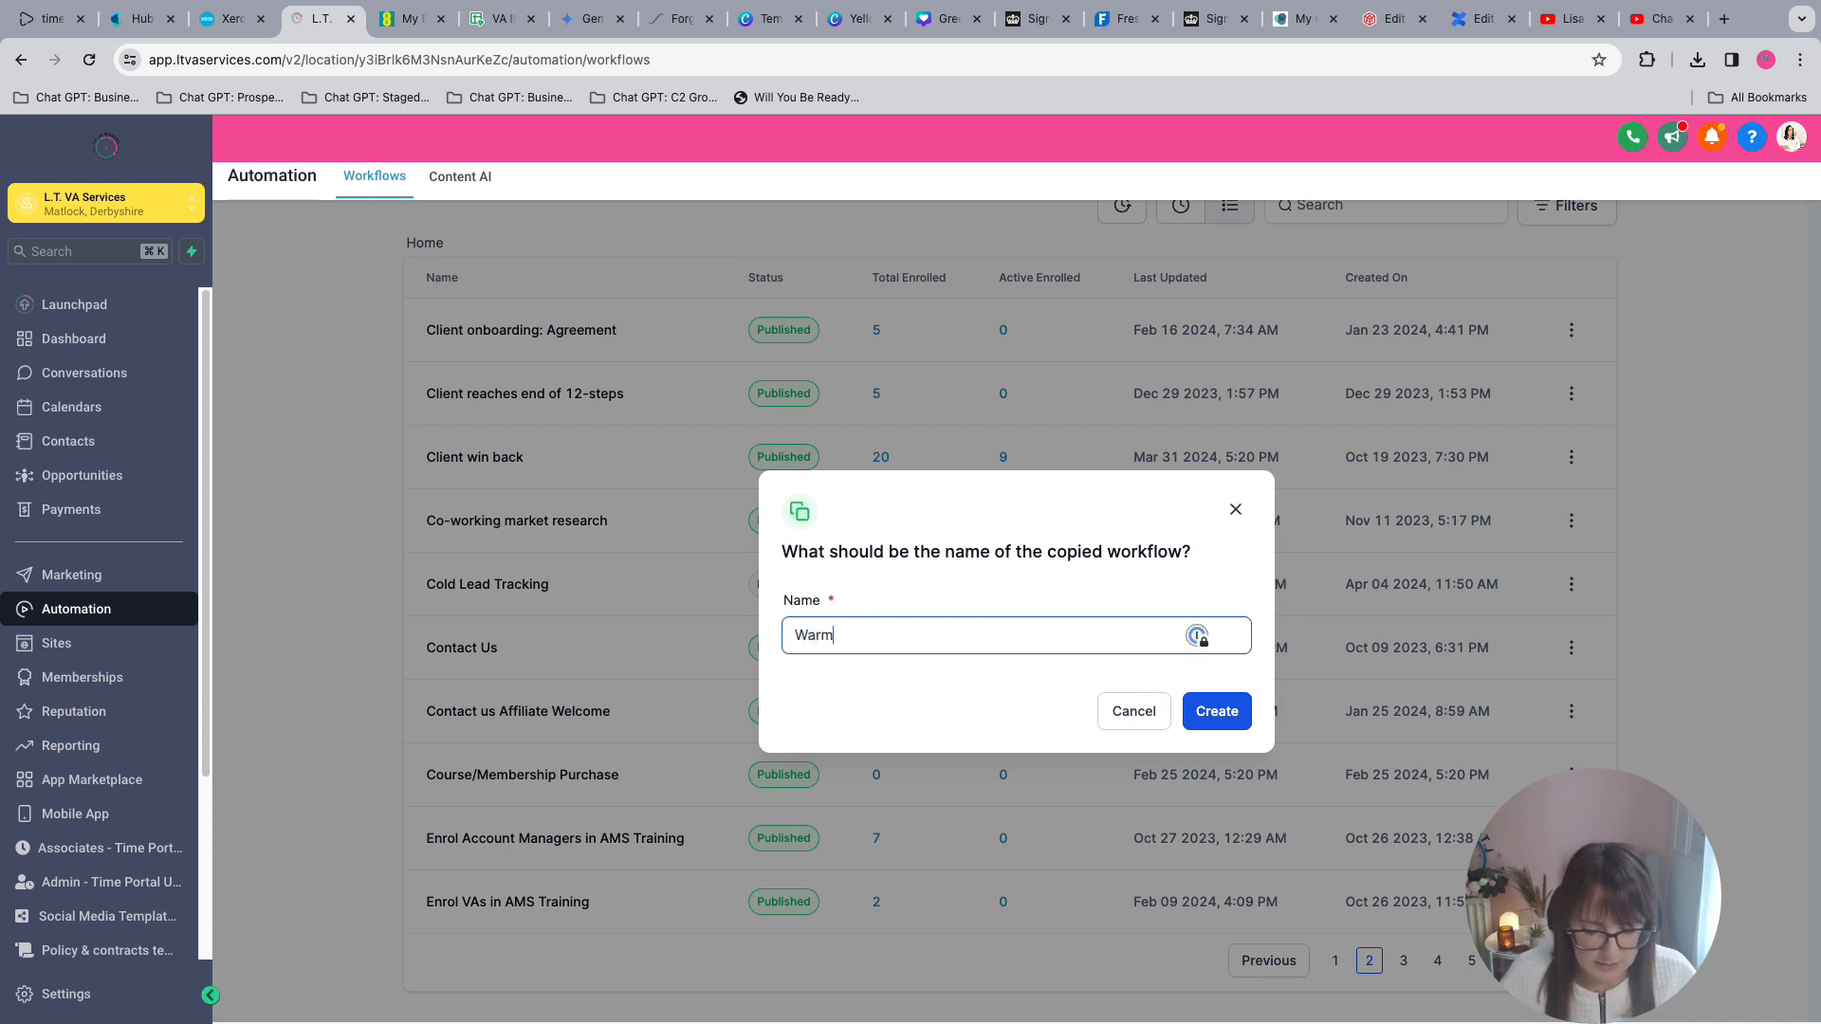
pyautogui.write(' Lead Tracking')
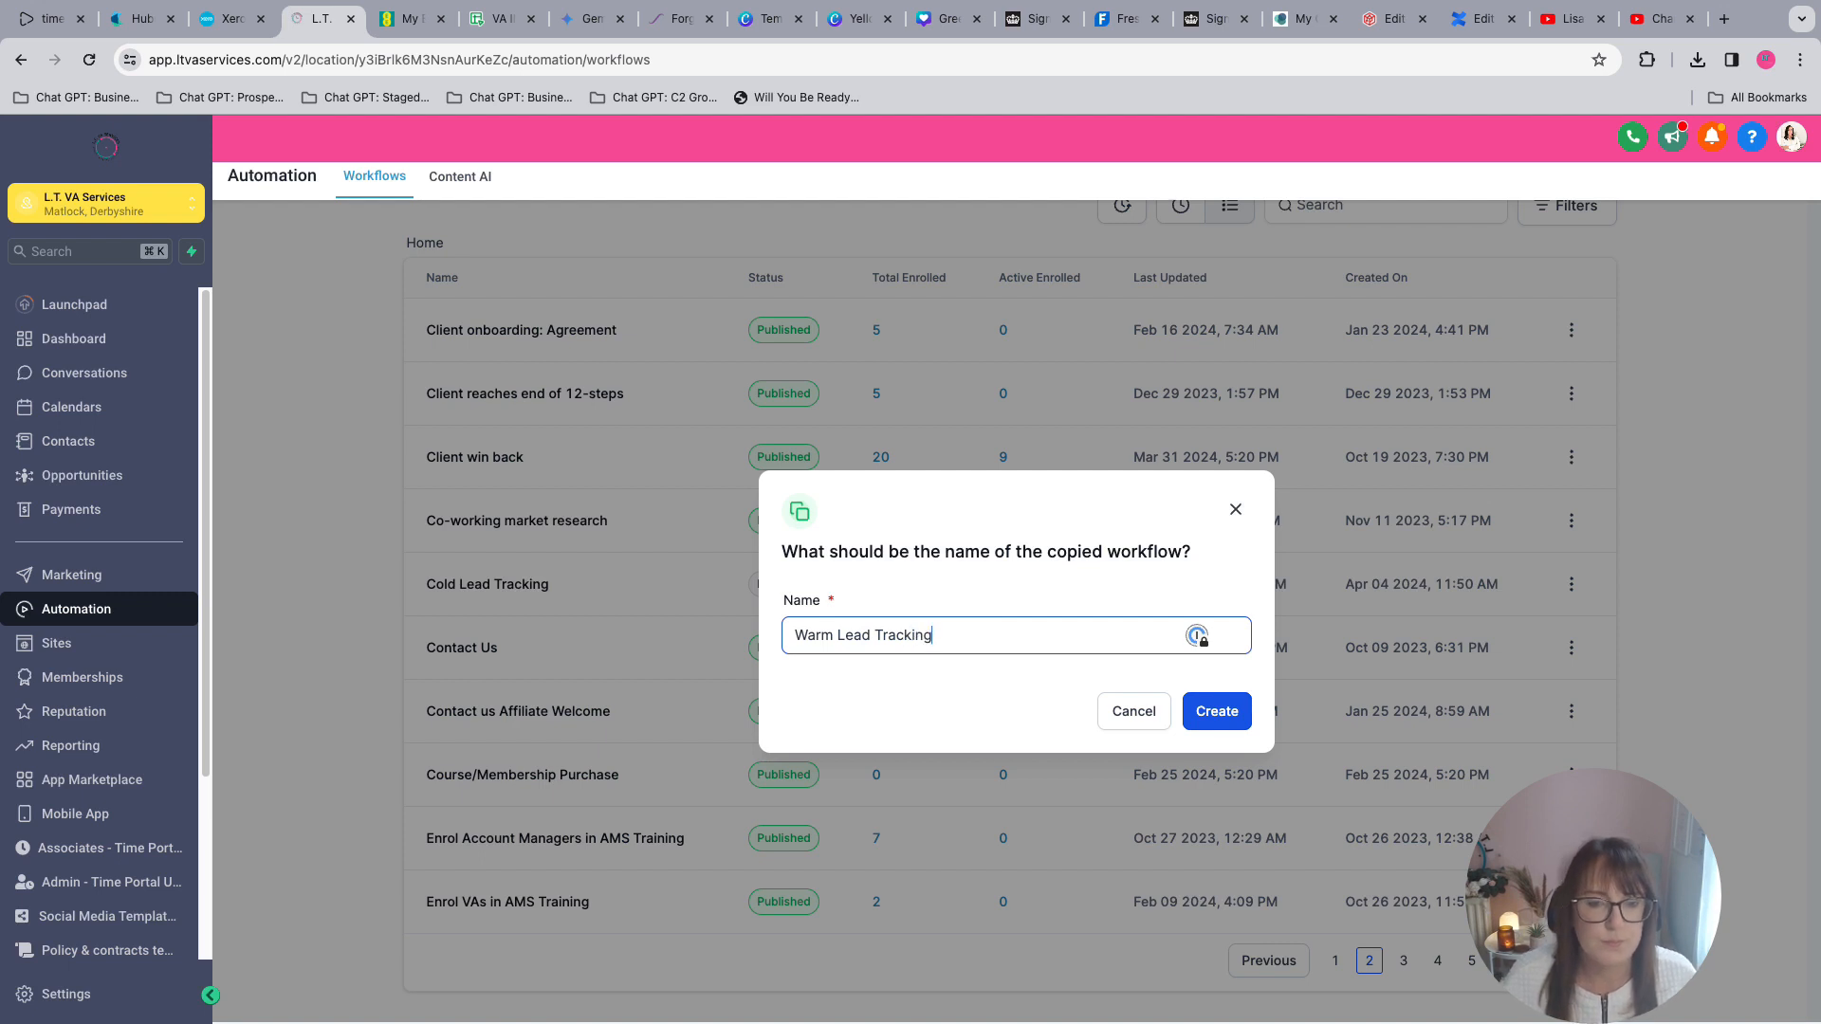
pyautogui.click(1217, 711)
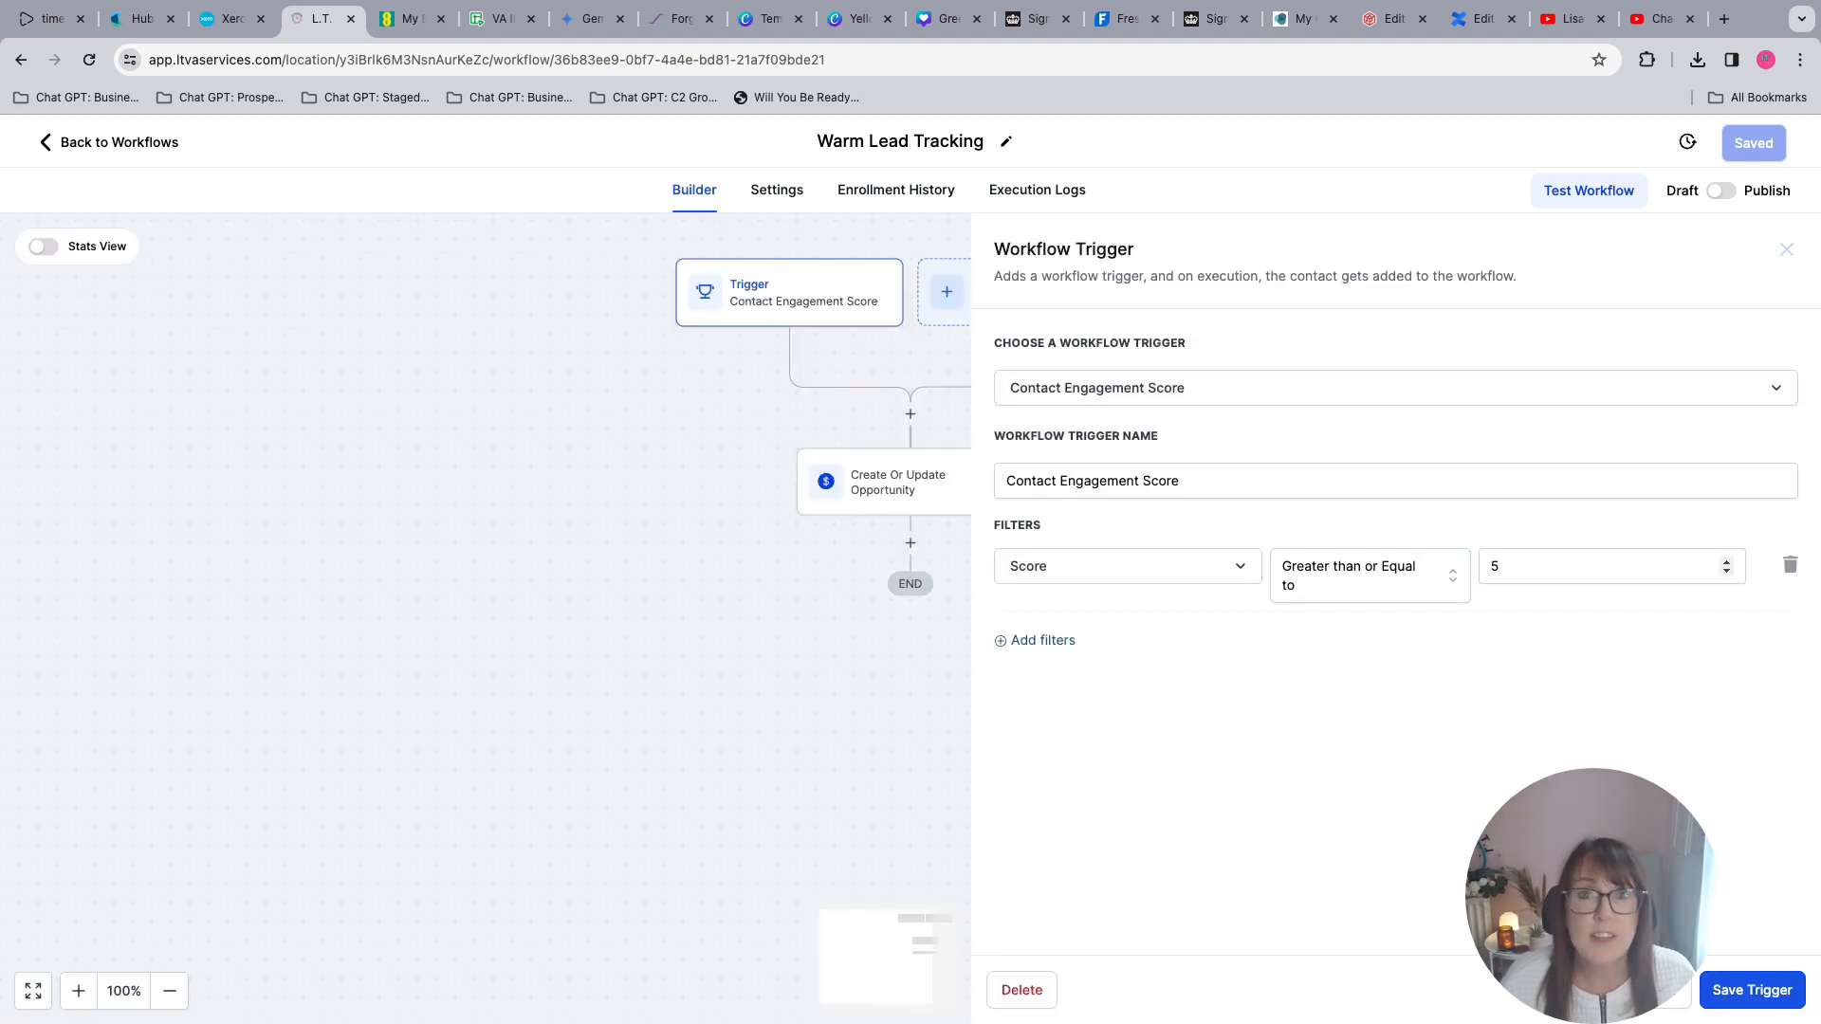
# - Set the value of the existing trigger's Score filter to 3 and save the trigger
pyautogui.doubleClick(1495, 567)
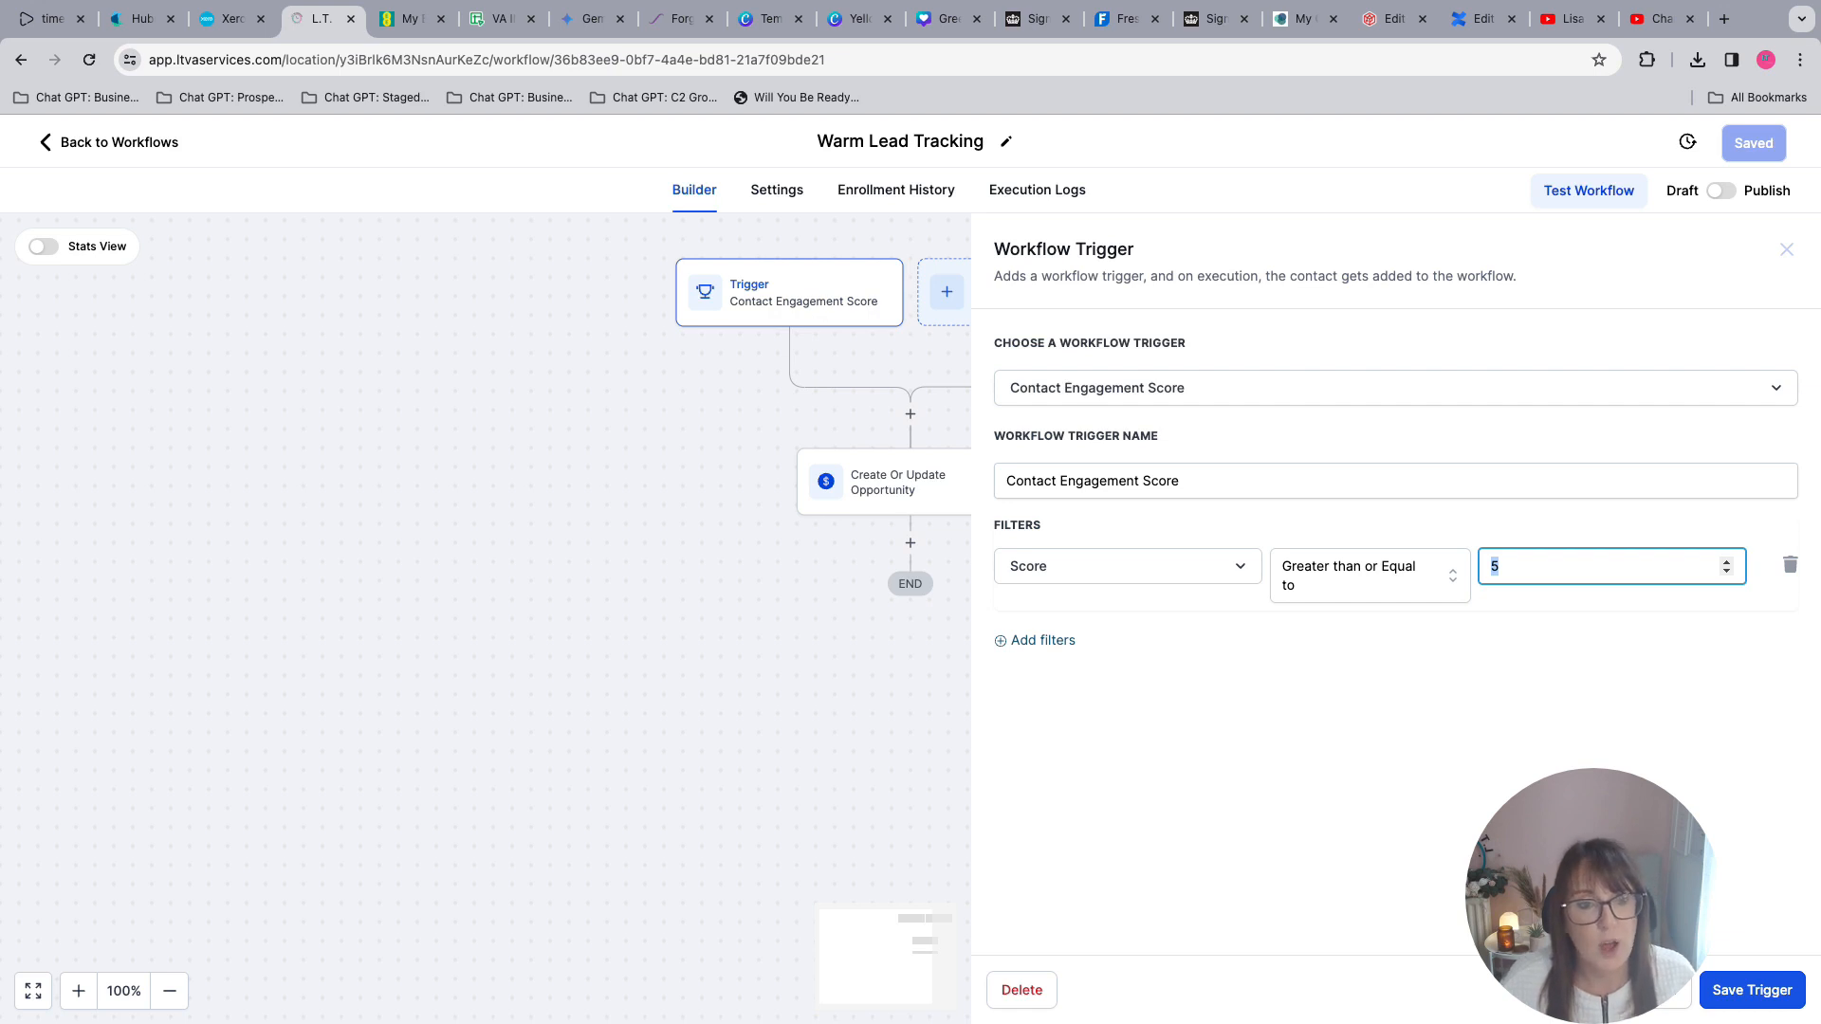
pyautogui.write('3')
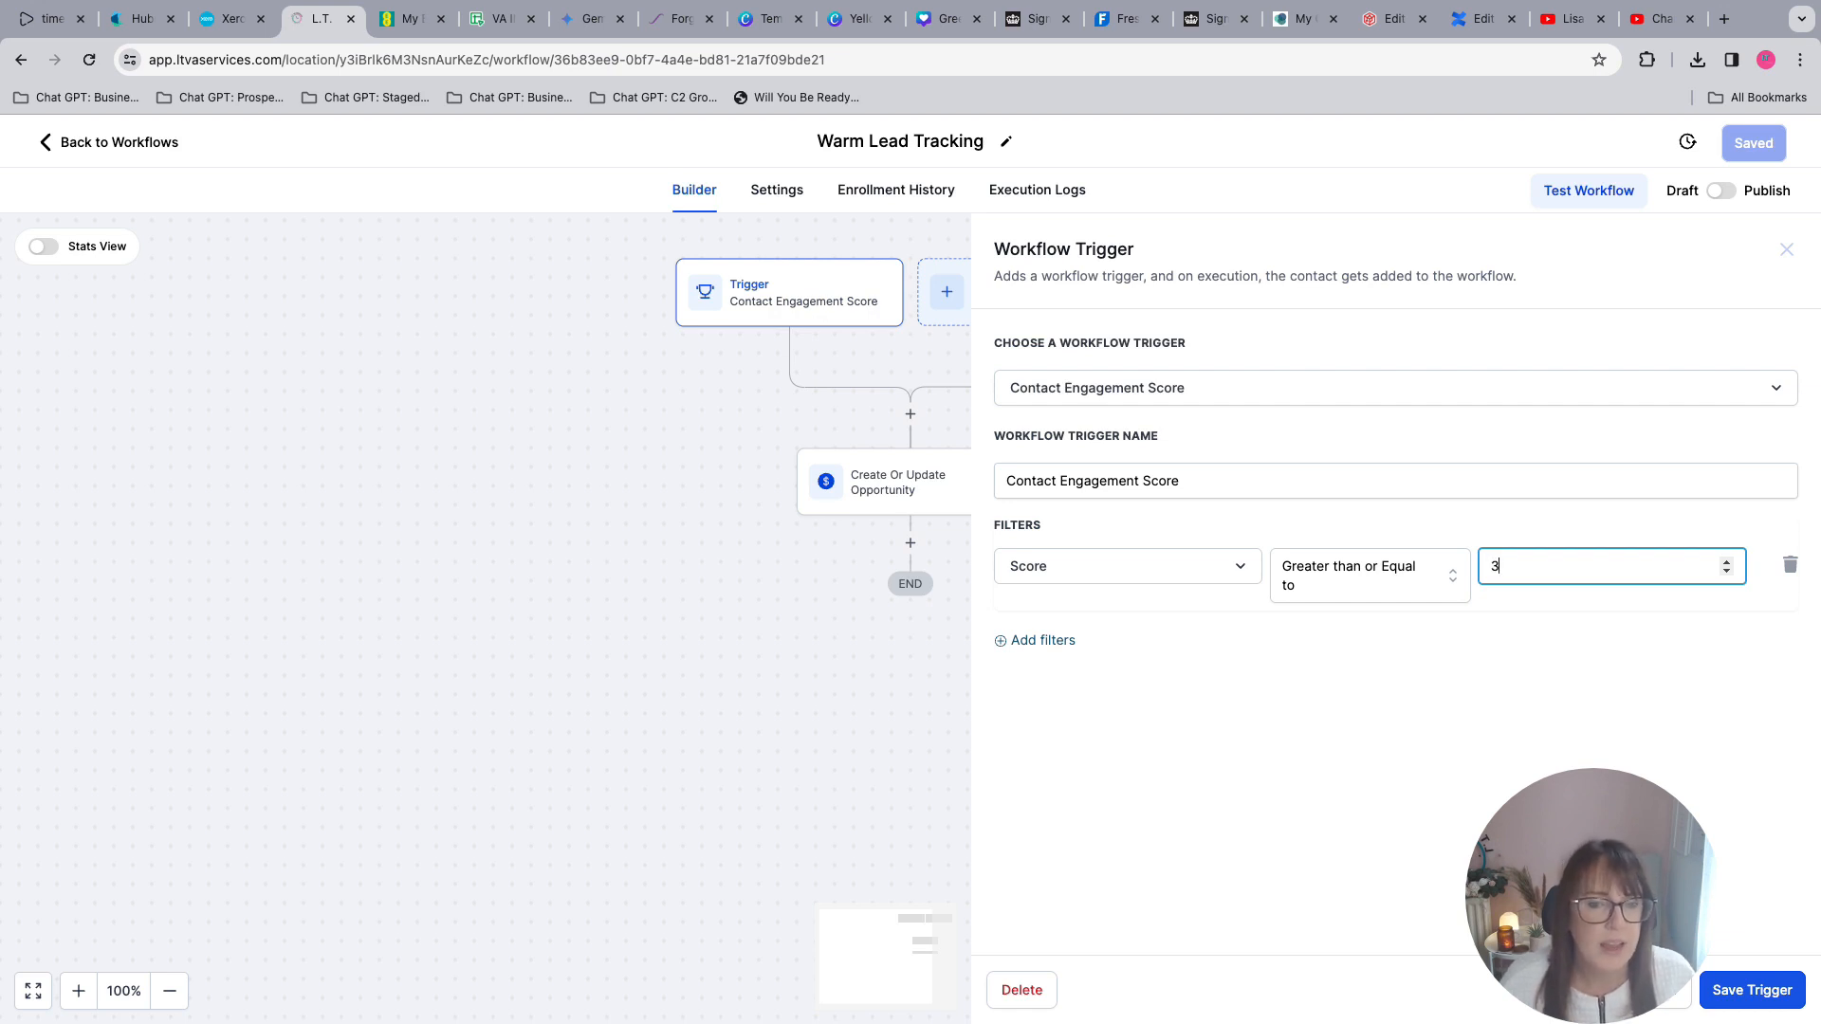
pyautogui.click(1753, 991)
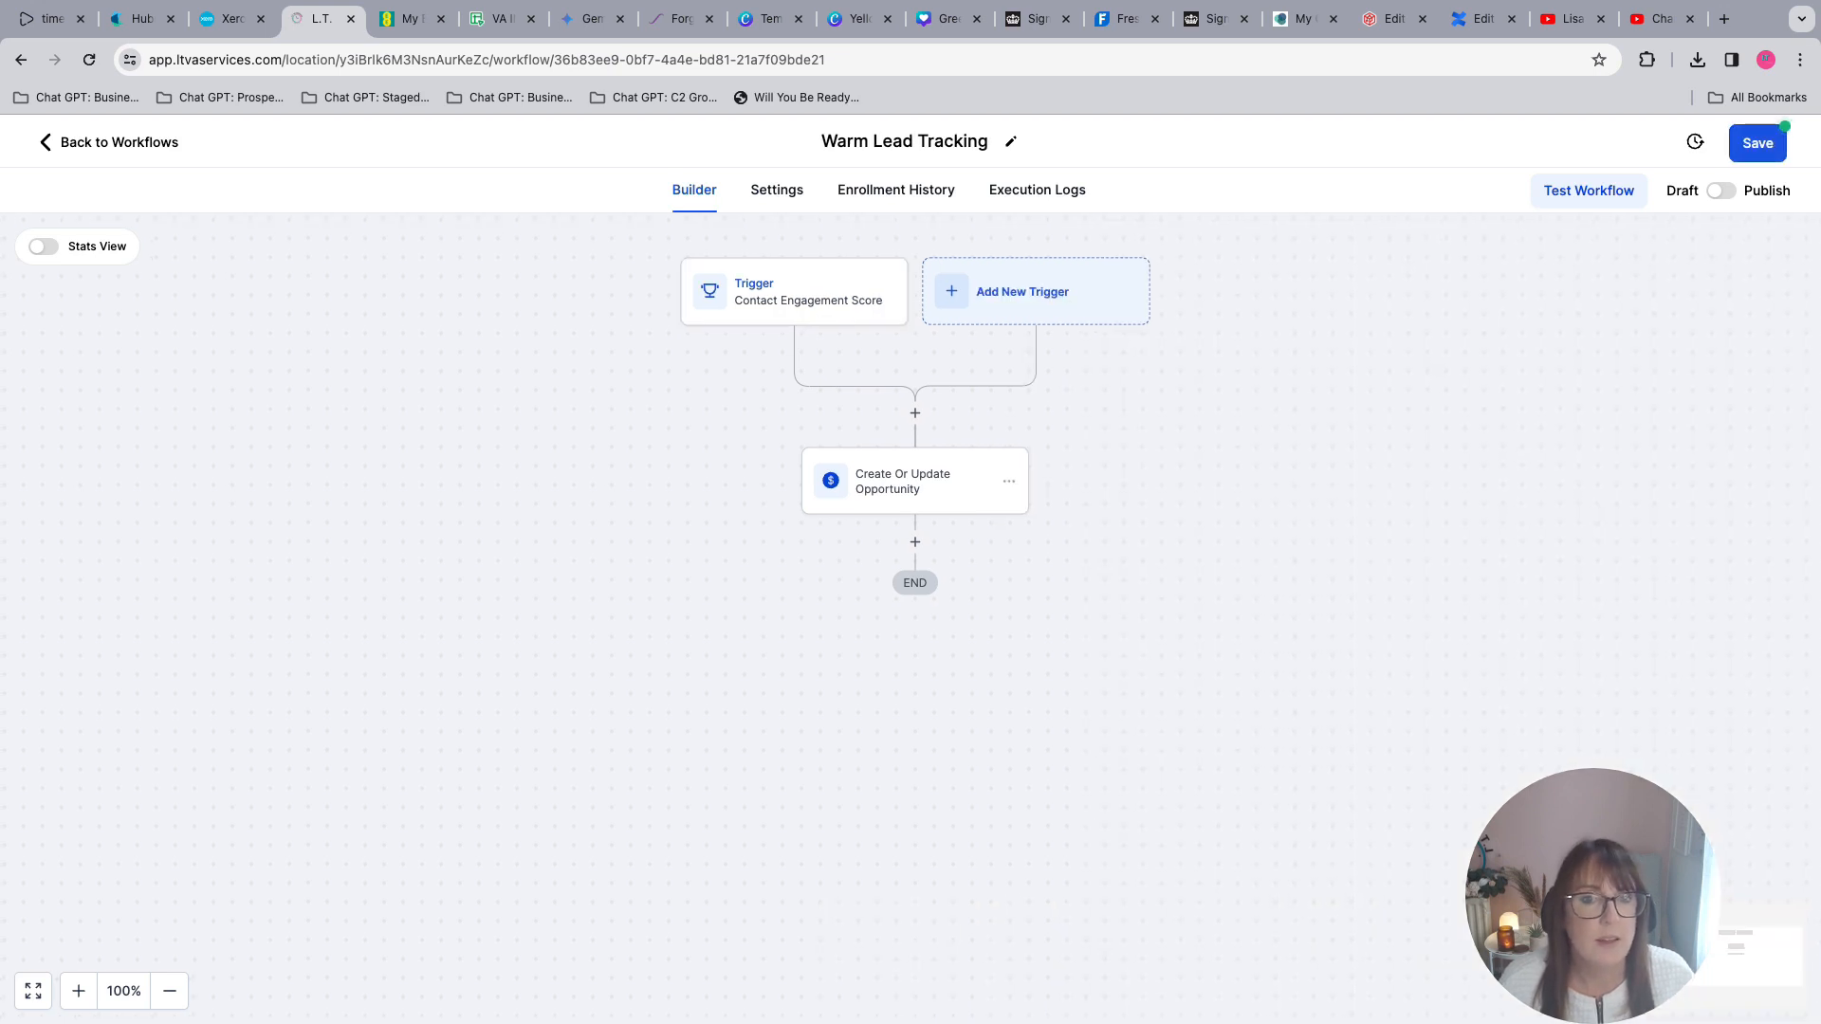
# - Add a second trigger to the workflow, searching for "score" and choosing Contact Engagement Score
pyautogui.click(1036, 292)
pyautogui.click(1540, 361)
pyautogui.write('score')
pyautogui.click(1428, 458)
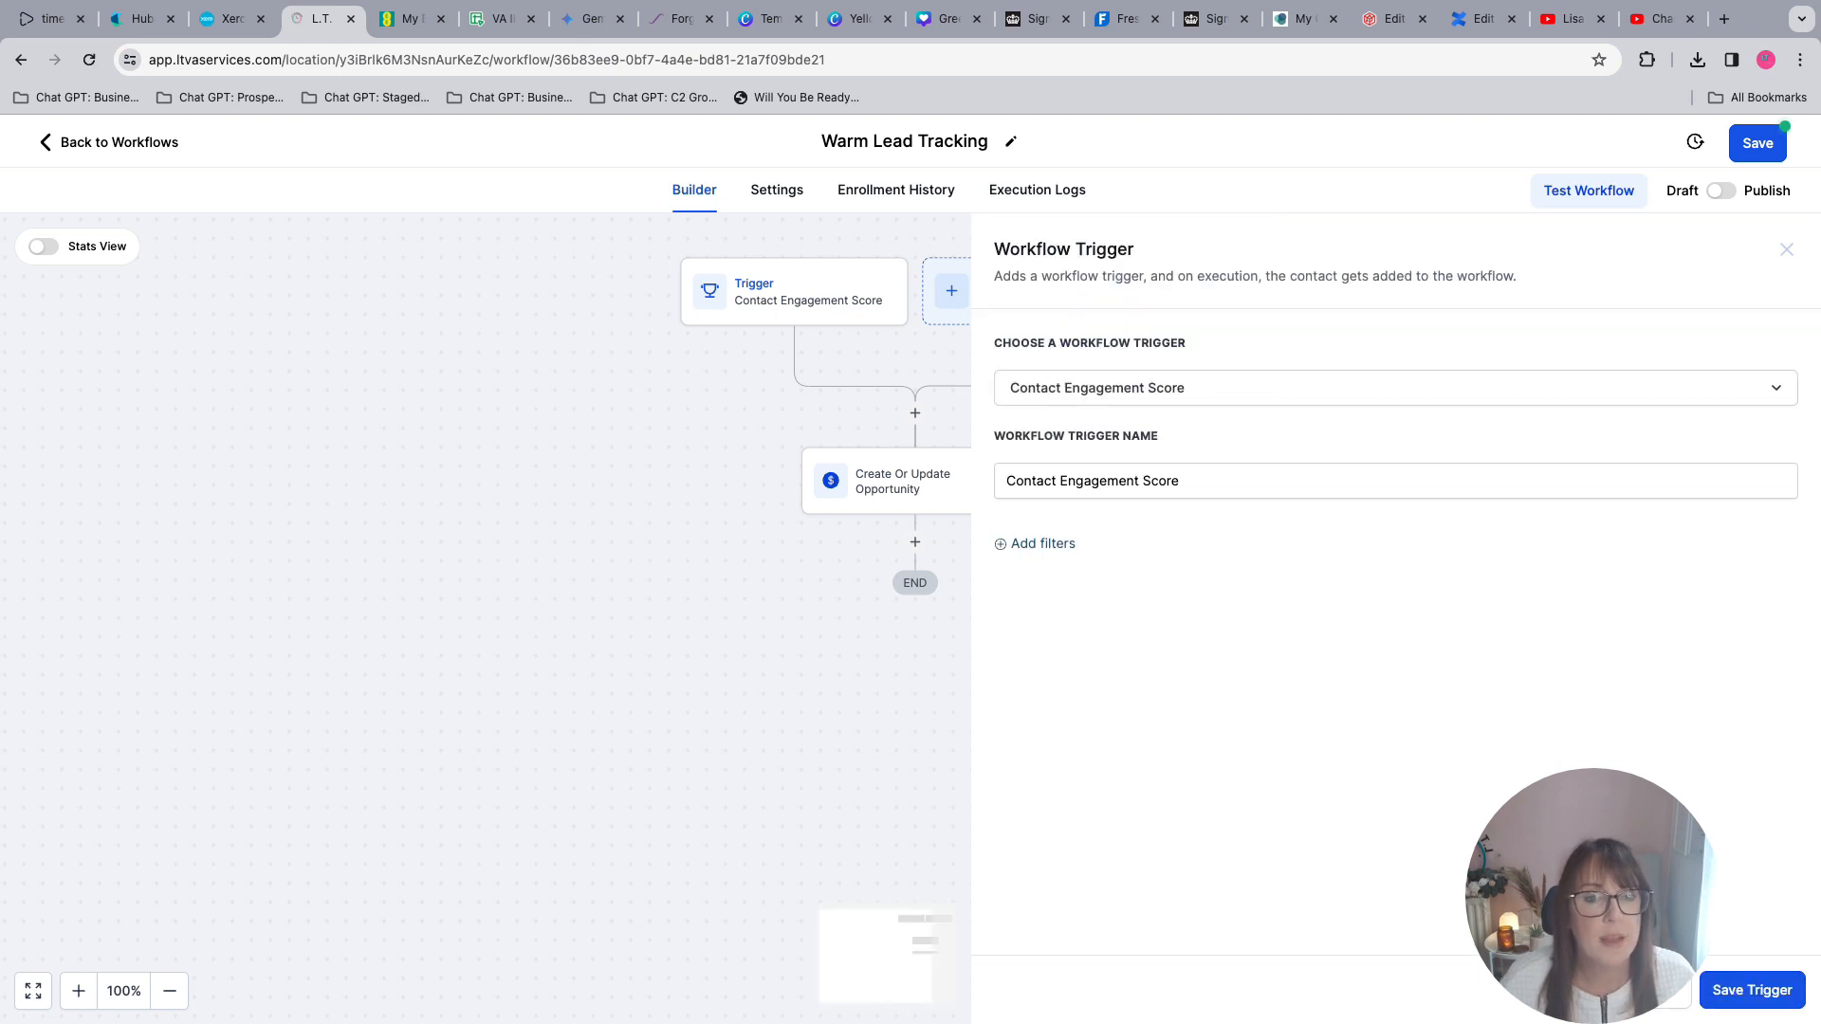
# - Filter the second trigger to a Score Greater than or Equal to 4, and save the trigger
pyautogui.click(1042, 544)
pyautogui.click(1195, 566)
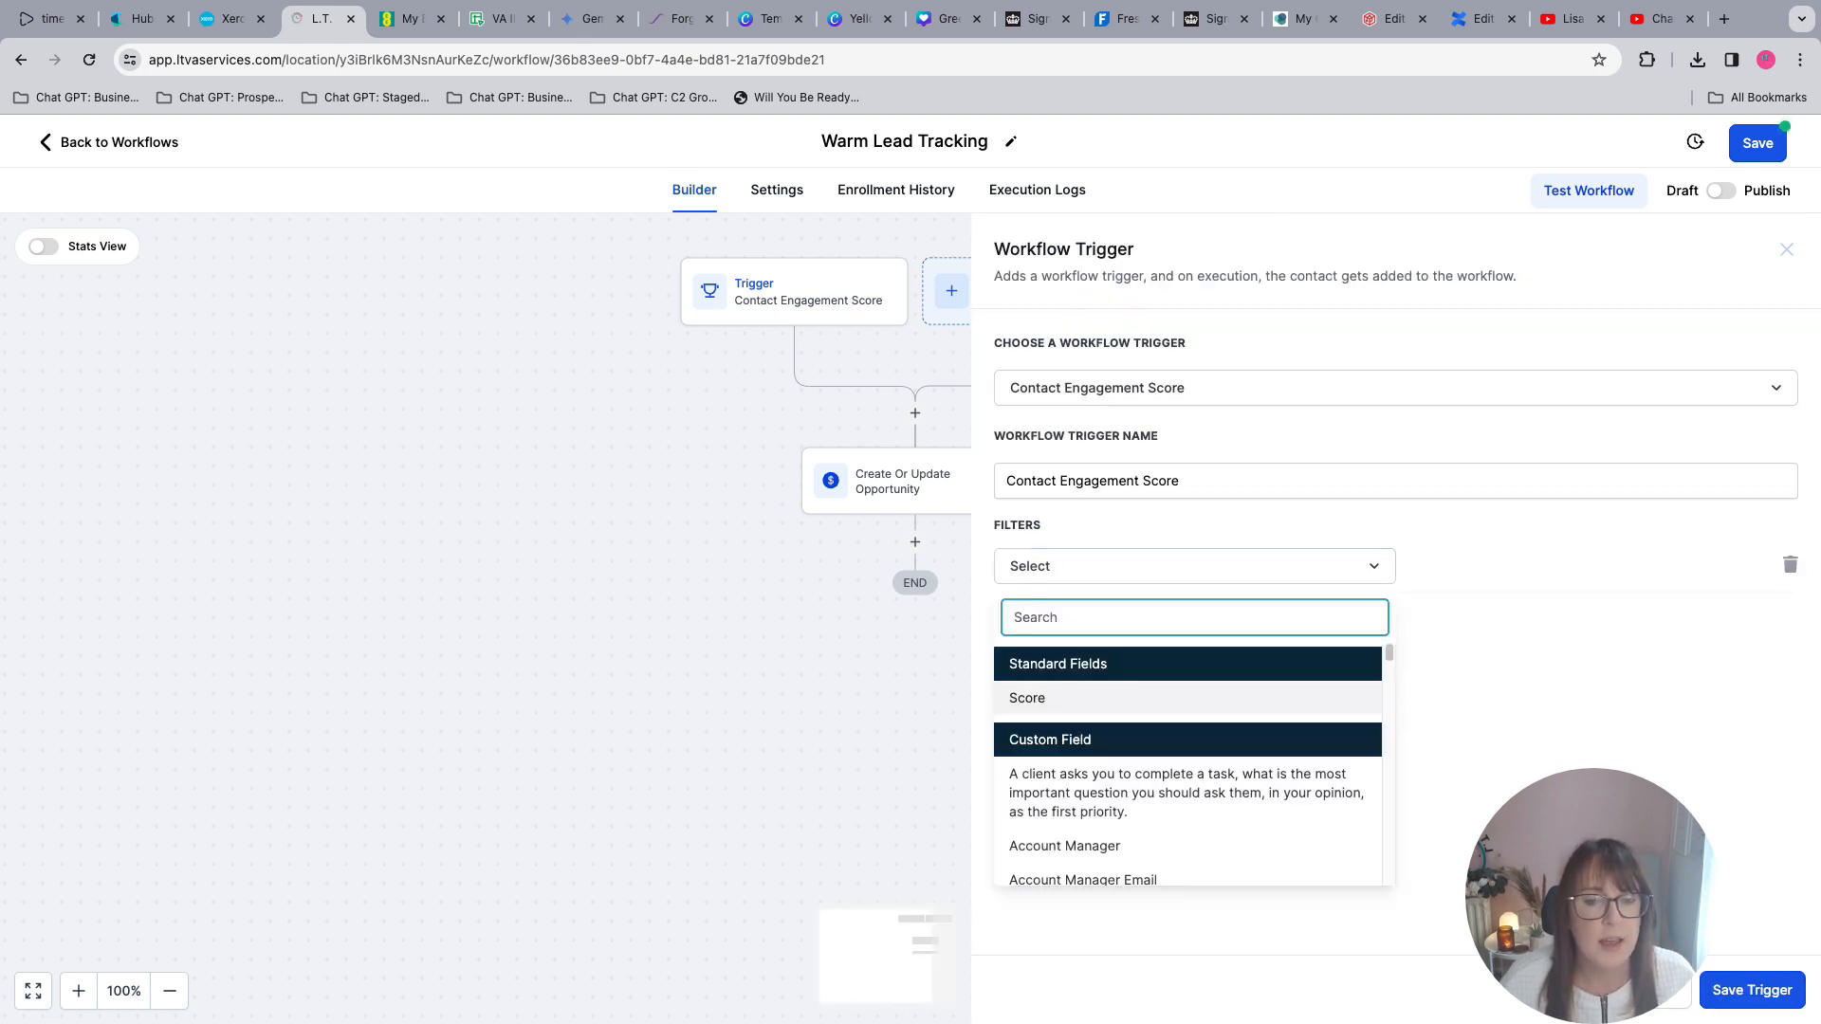
pyautogui.click(1028, 698)
pyautogui.click(1528, 566)
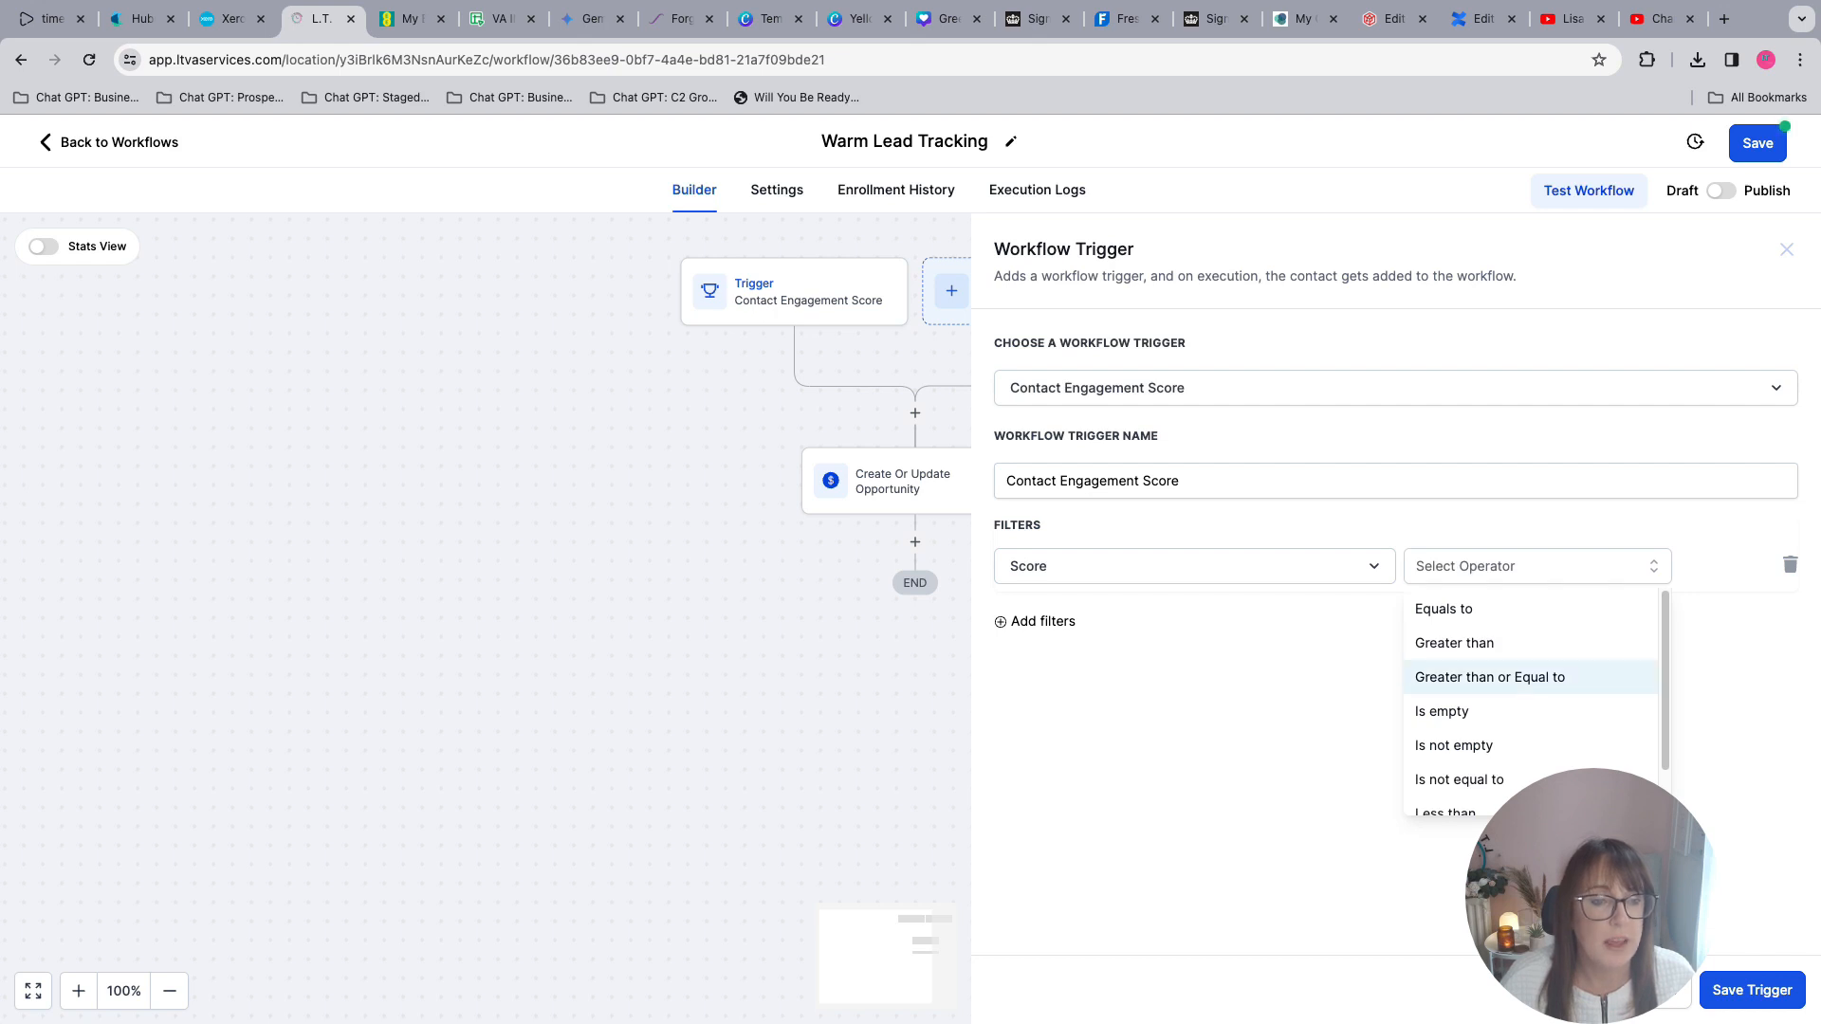
pyautogui.click(1489, 677)
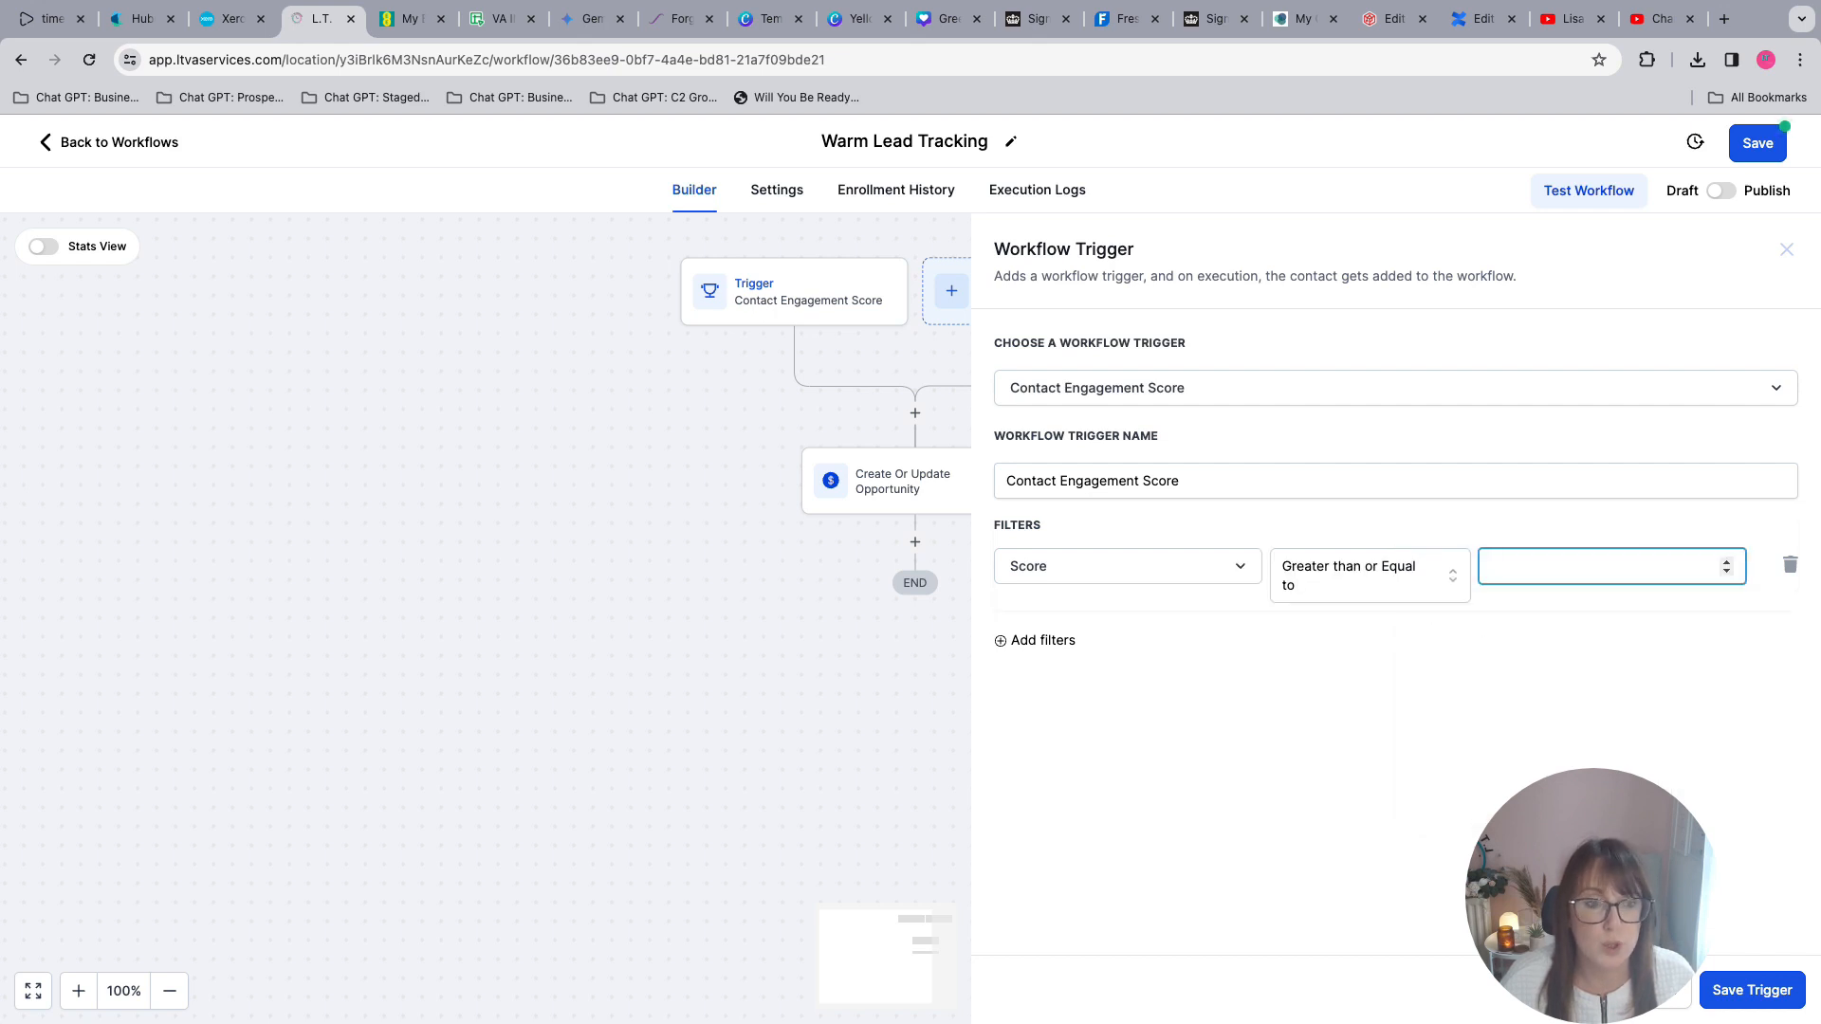
pyautogui.write('4')
pyautogui.click(1752, 990)
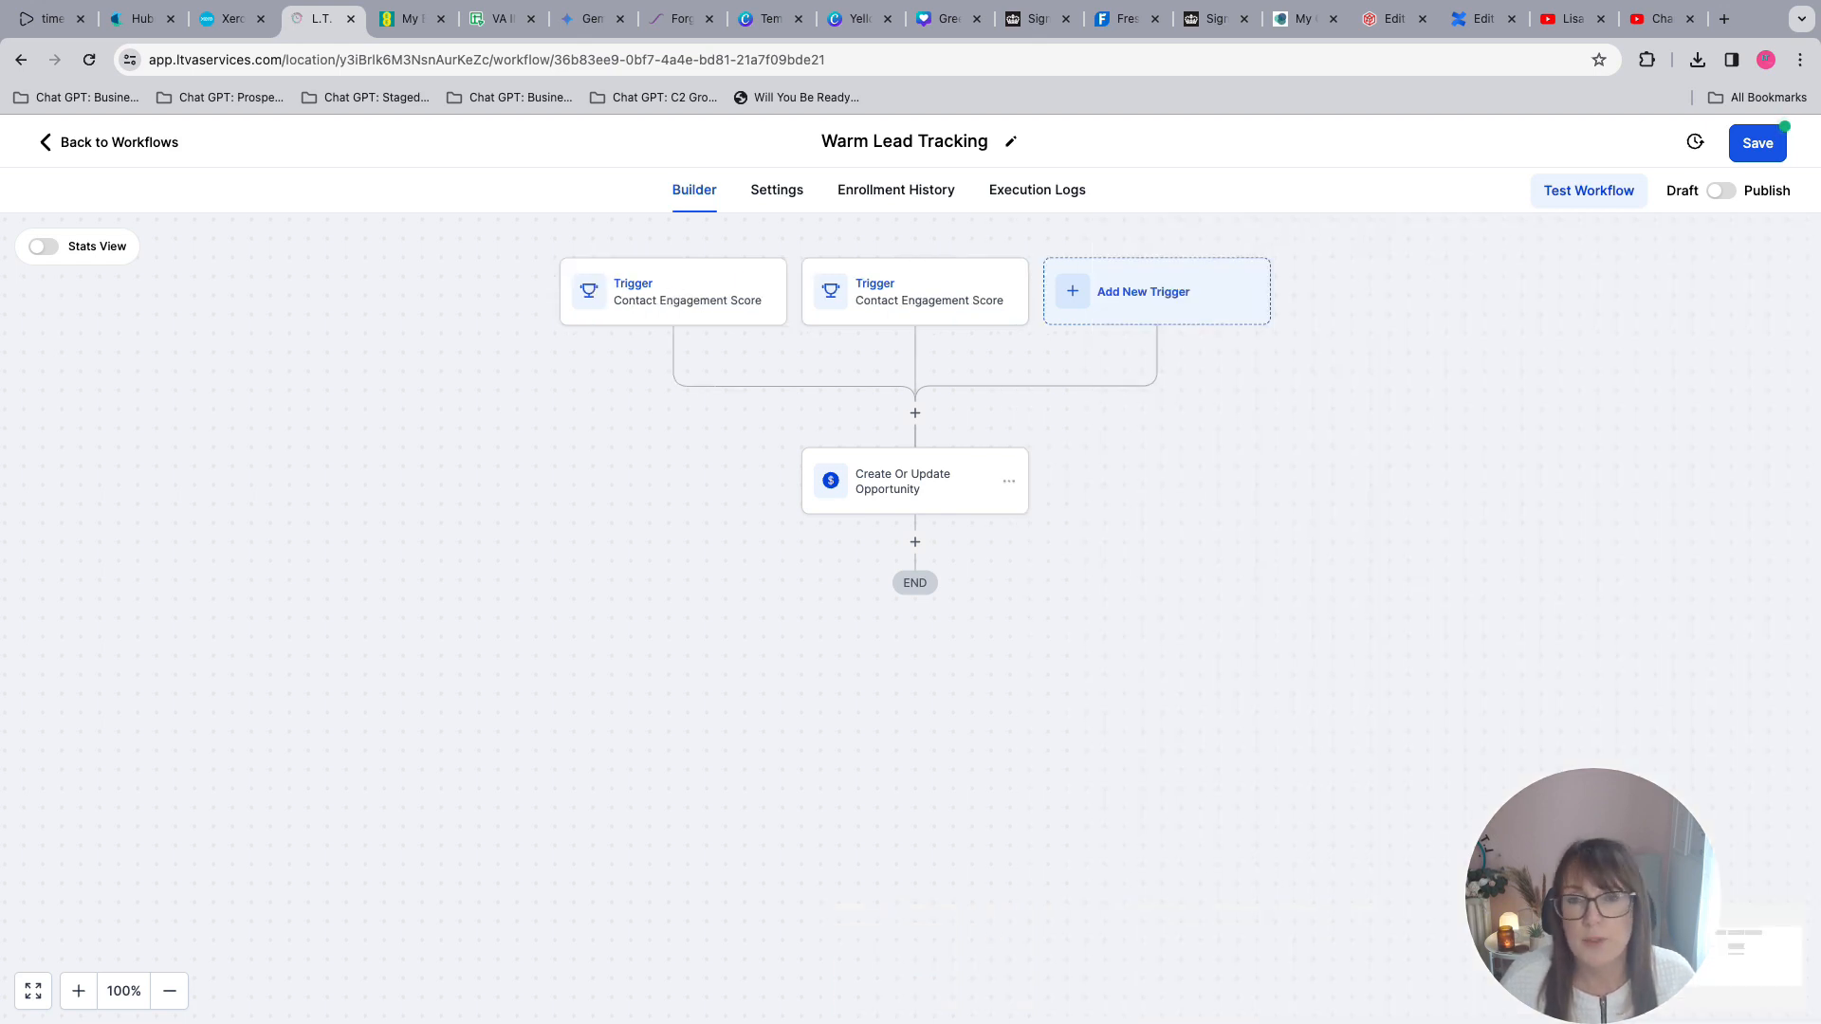
# - Change the Create Or Update Opportunity action's pipeline stage to Warm Lead, and save the action and workflow
pyautogui.click(915, 482)
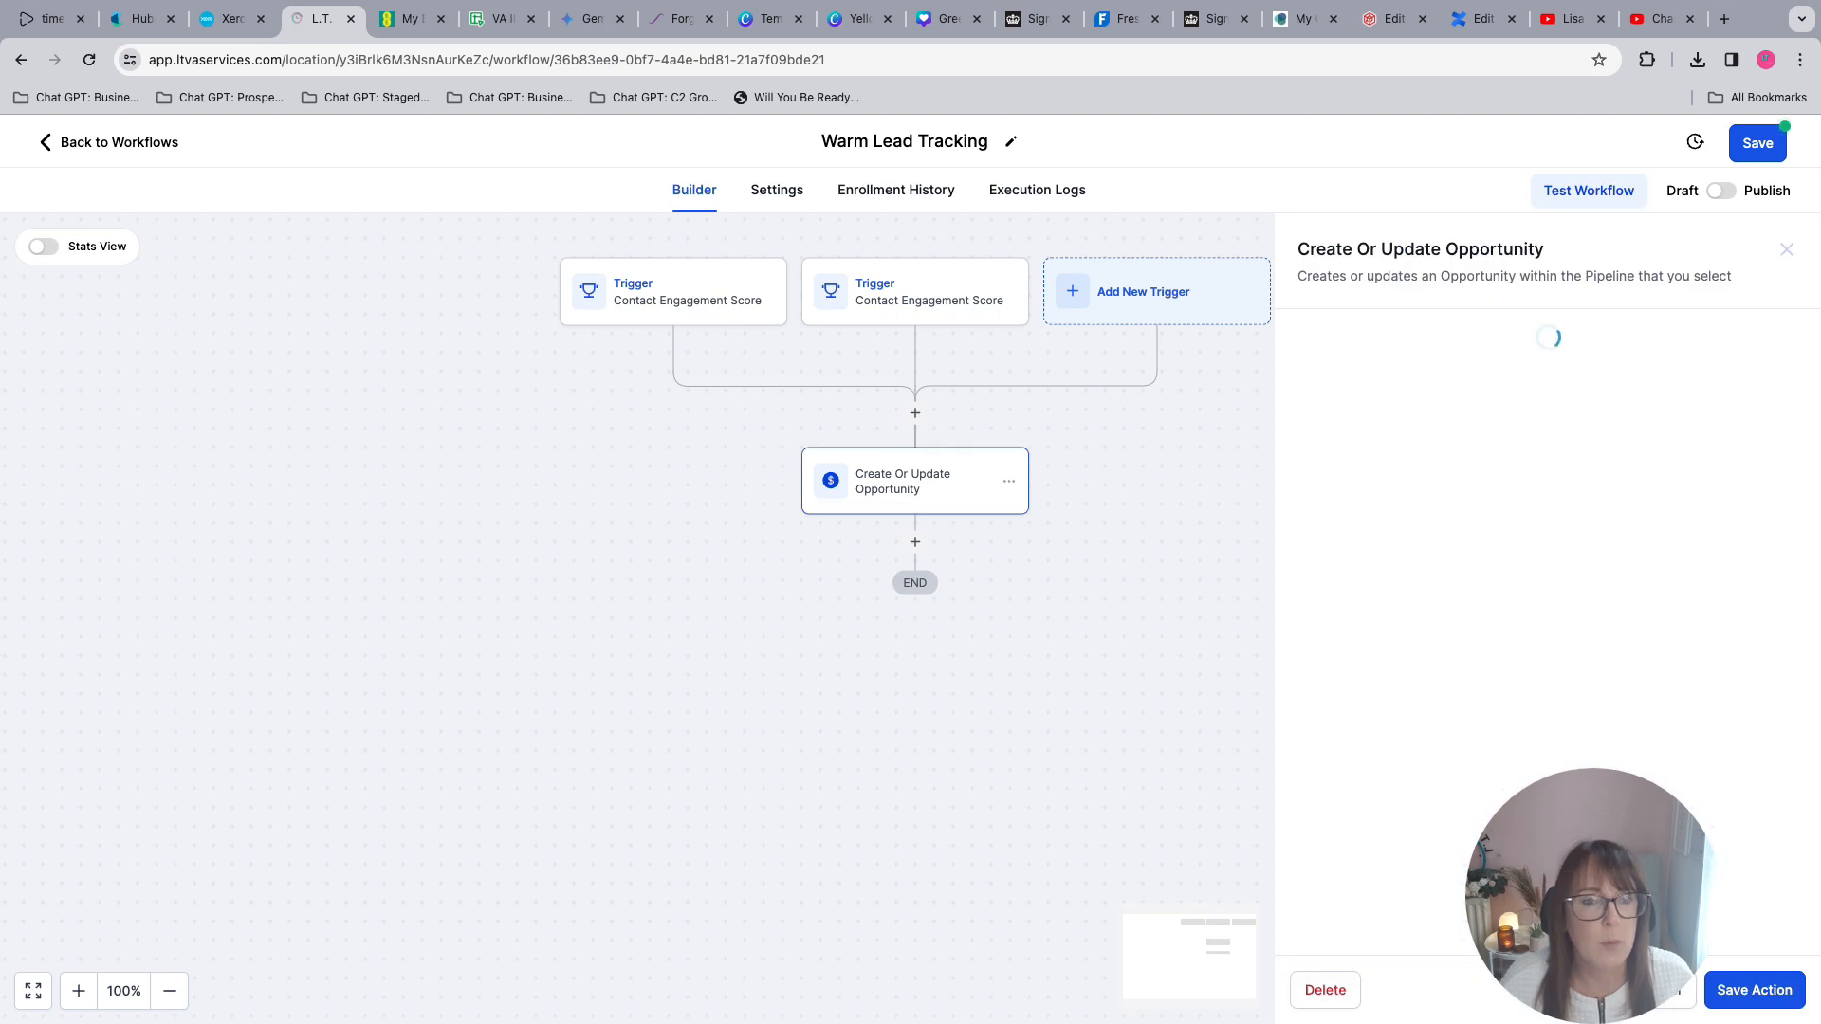
pyautogui.click(1336, 536)
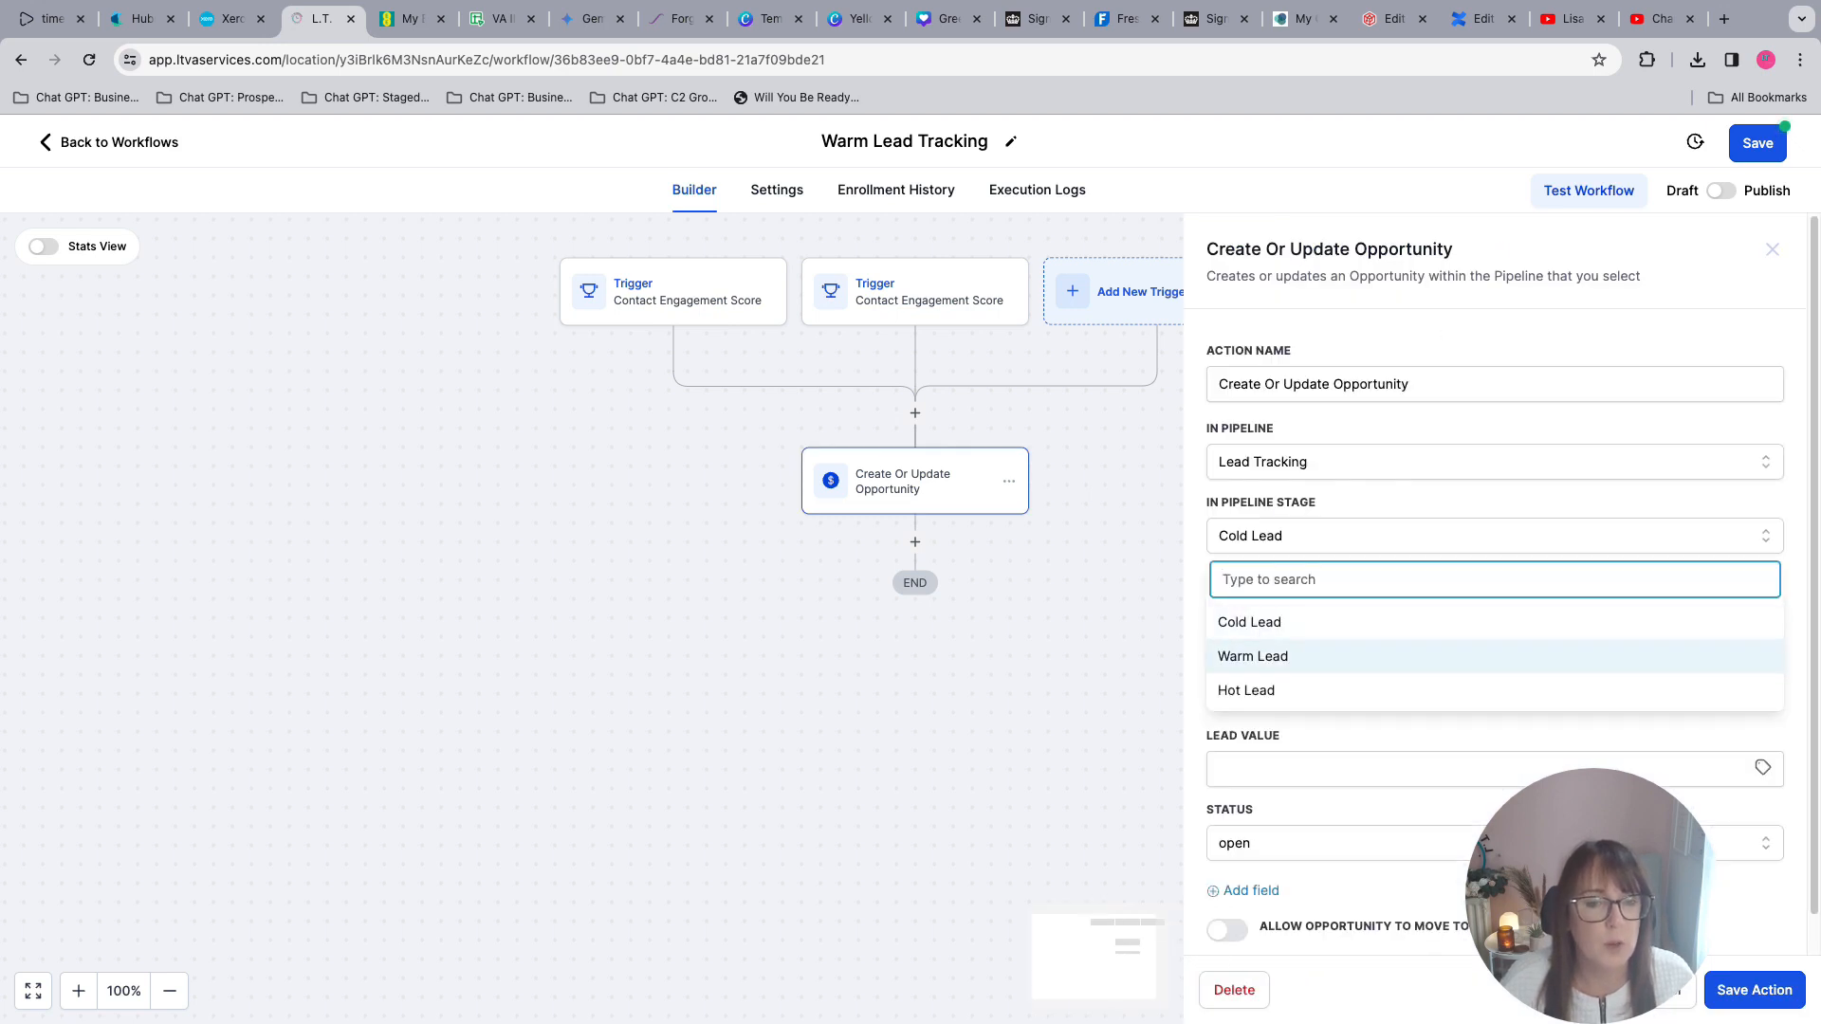
pyautogui.click(1335, 655)
pyautogui.click(1754, 990)
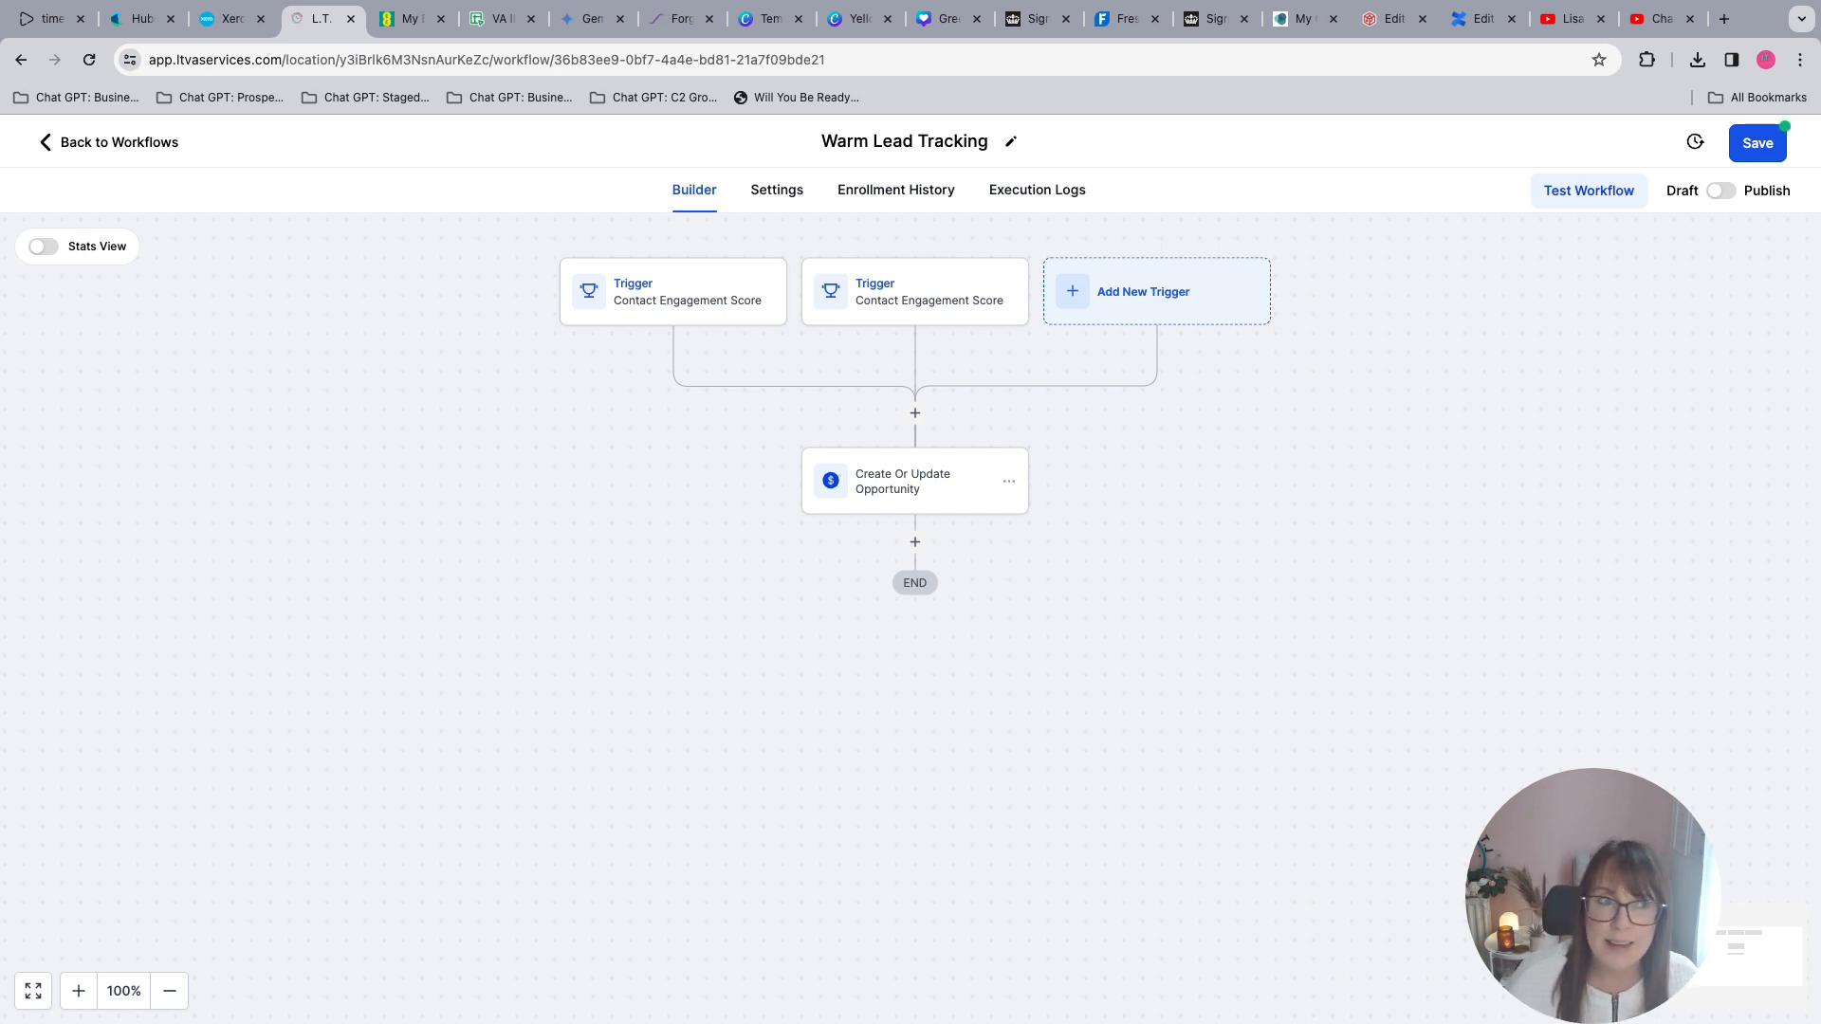
pyautogui.click(1758, 142)
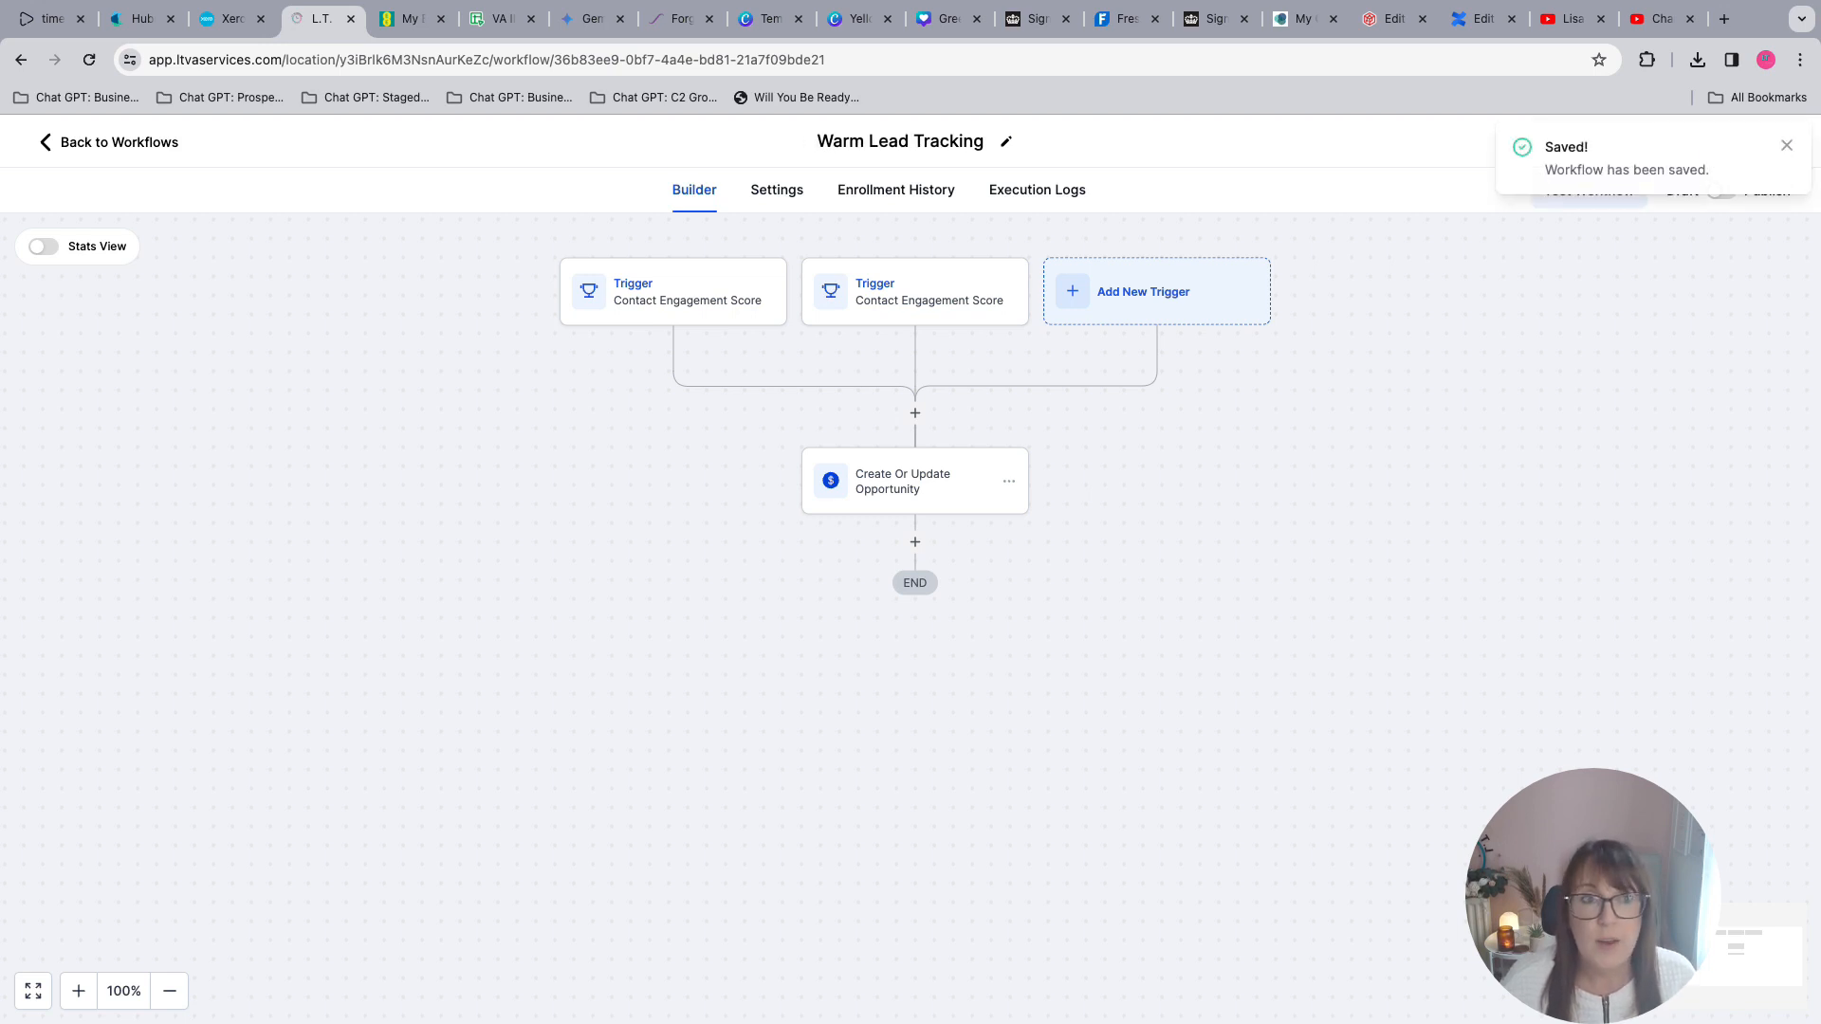
# - Leave the workflow and view the Lead Tracking pipeline among the opportunities
pyautogui.click(109, 142)
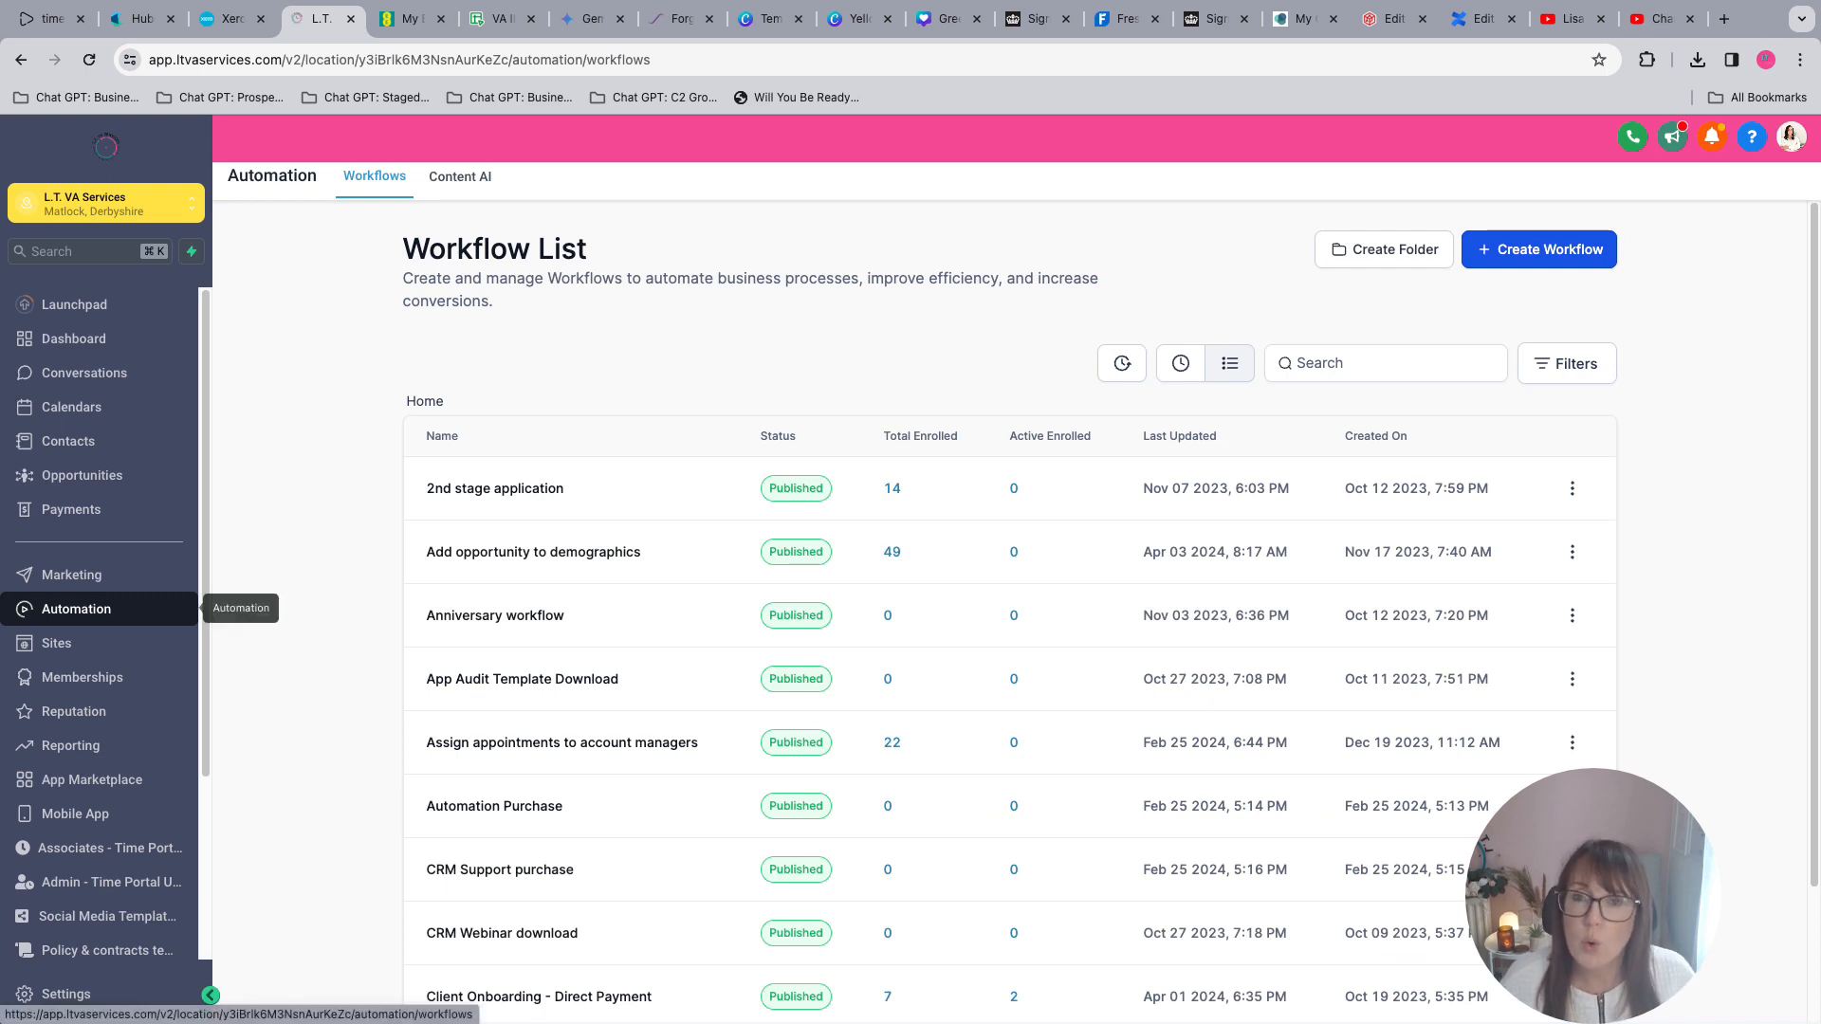
pyautogui.click(82, 475)
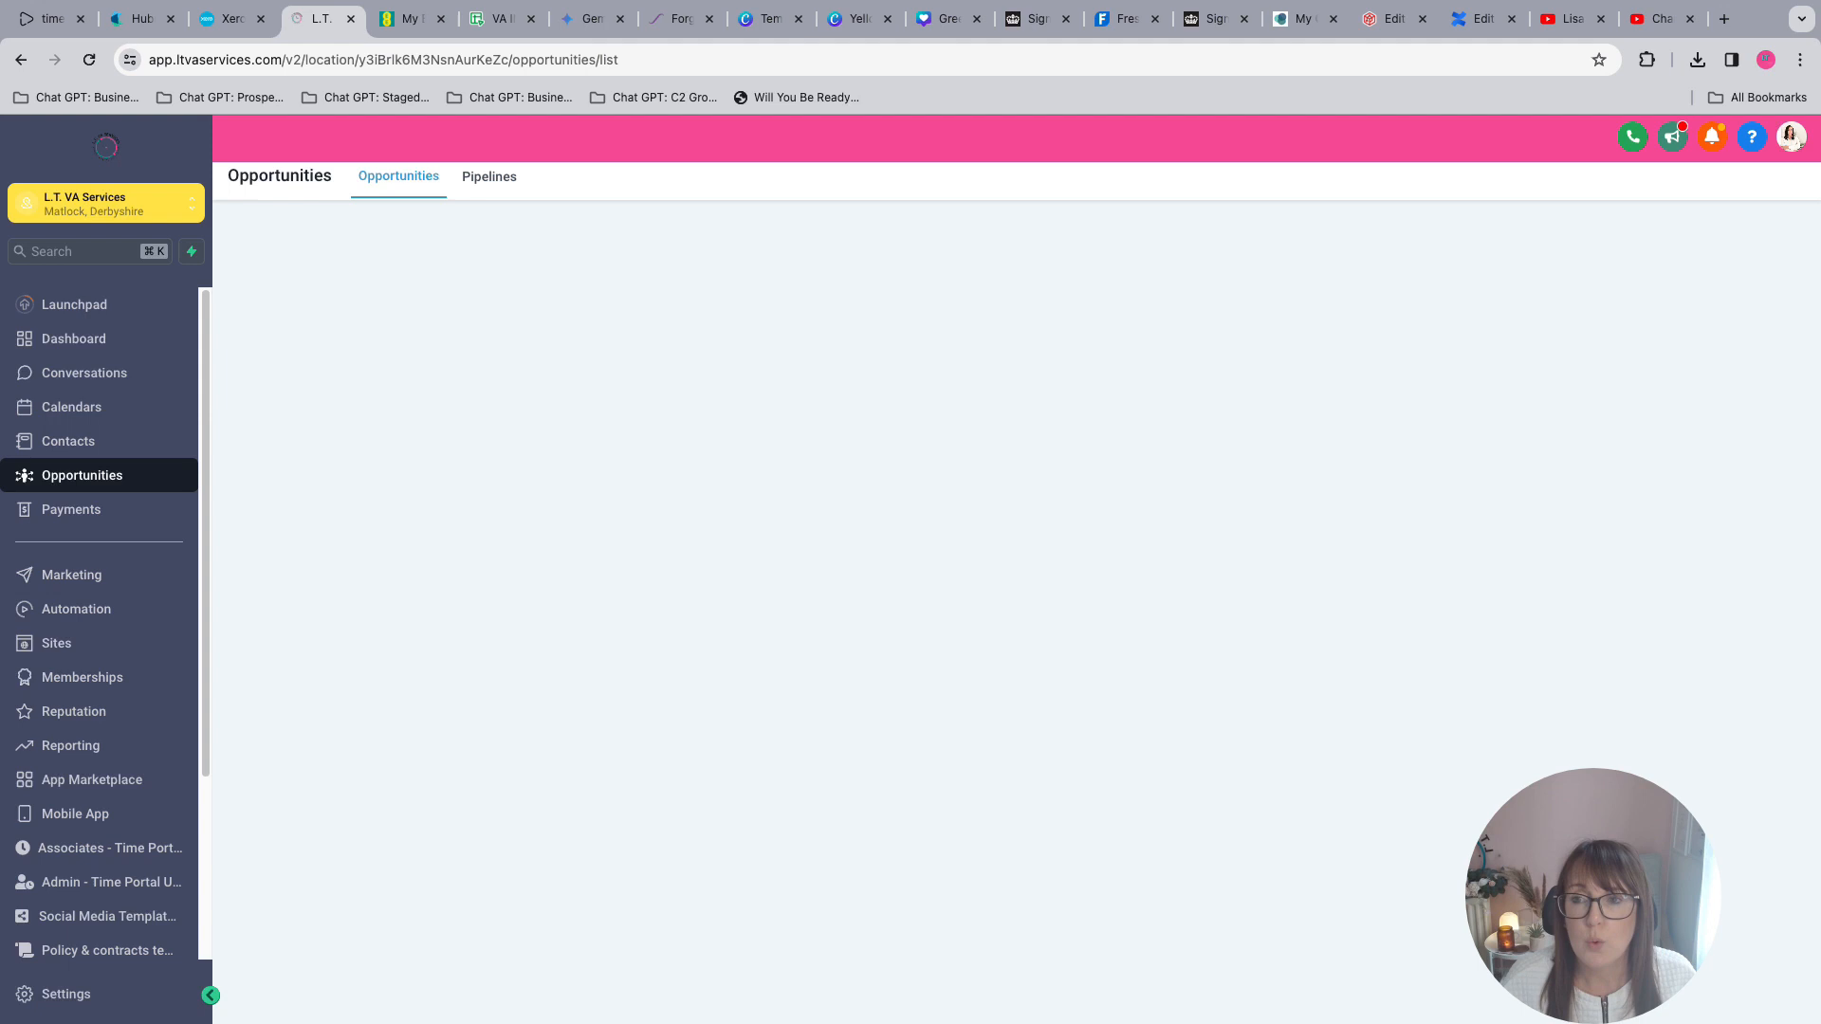
pyautogui.click(362, 252)
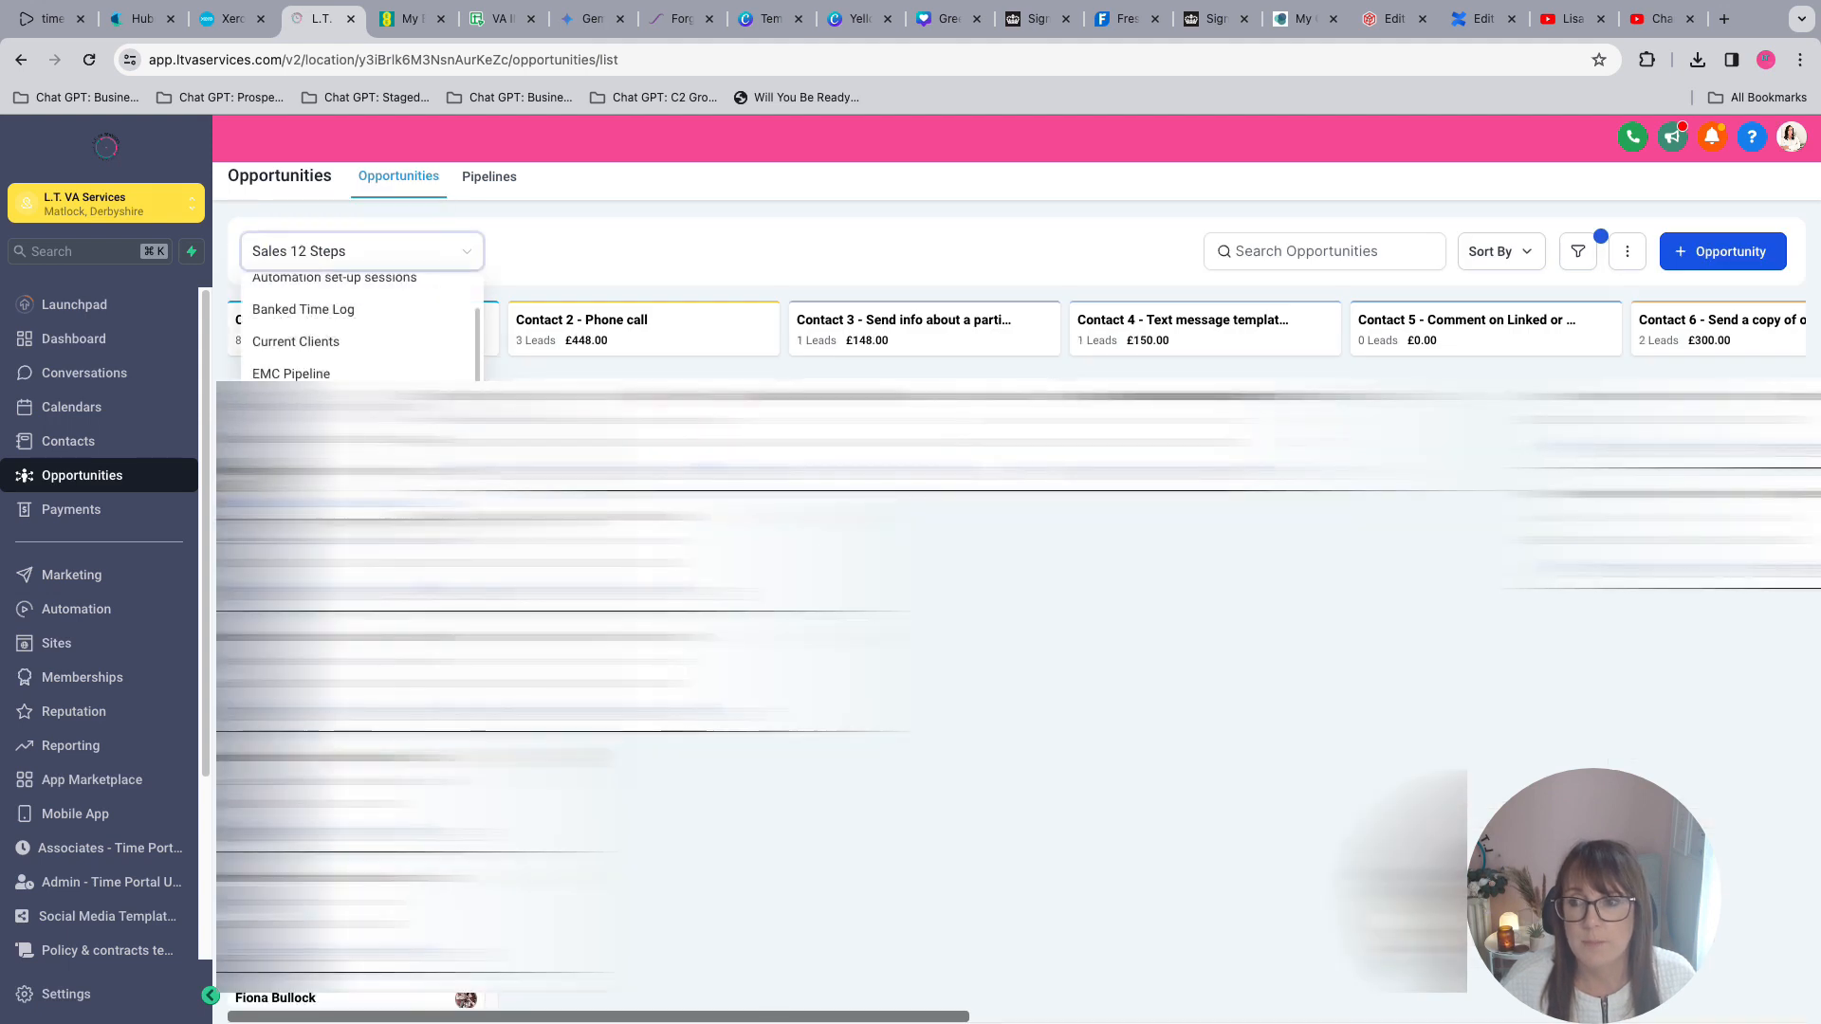
pyautogui.click(362, 439)
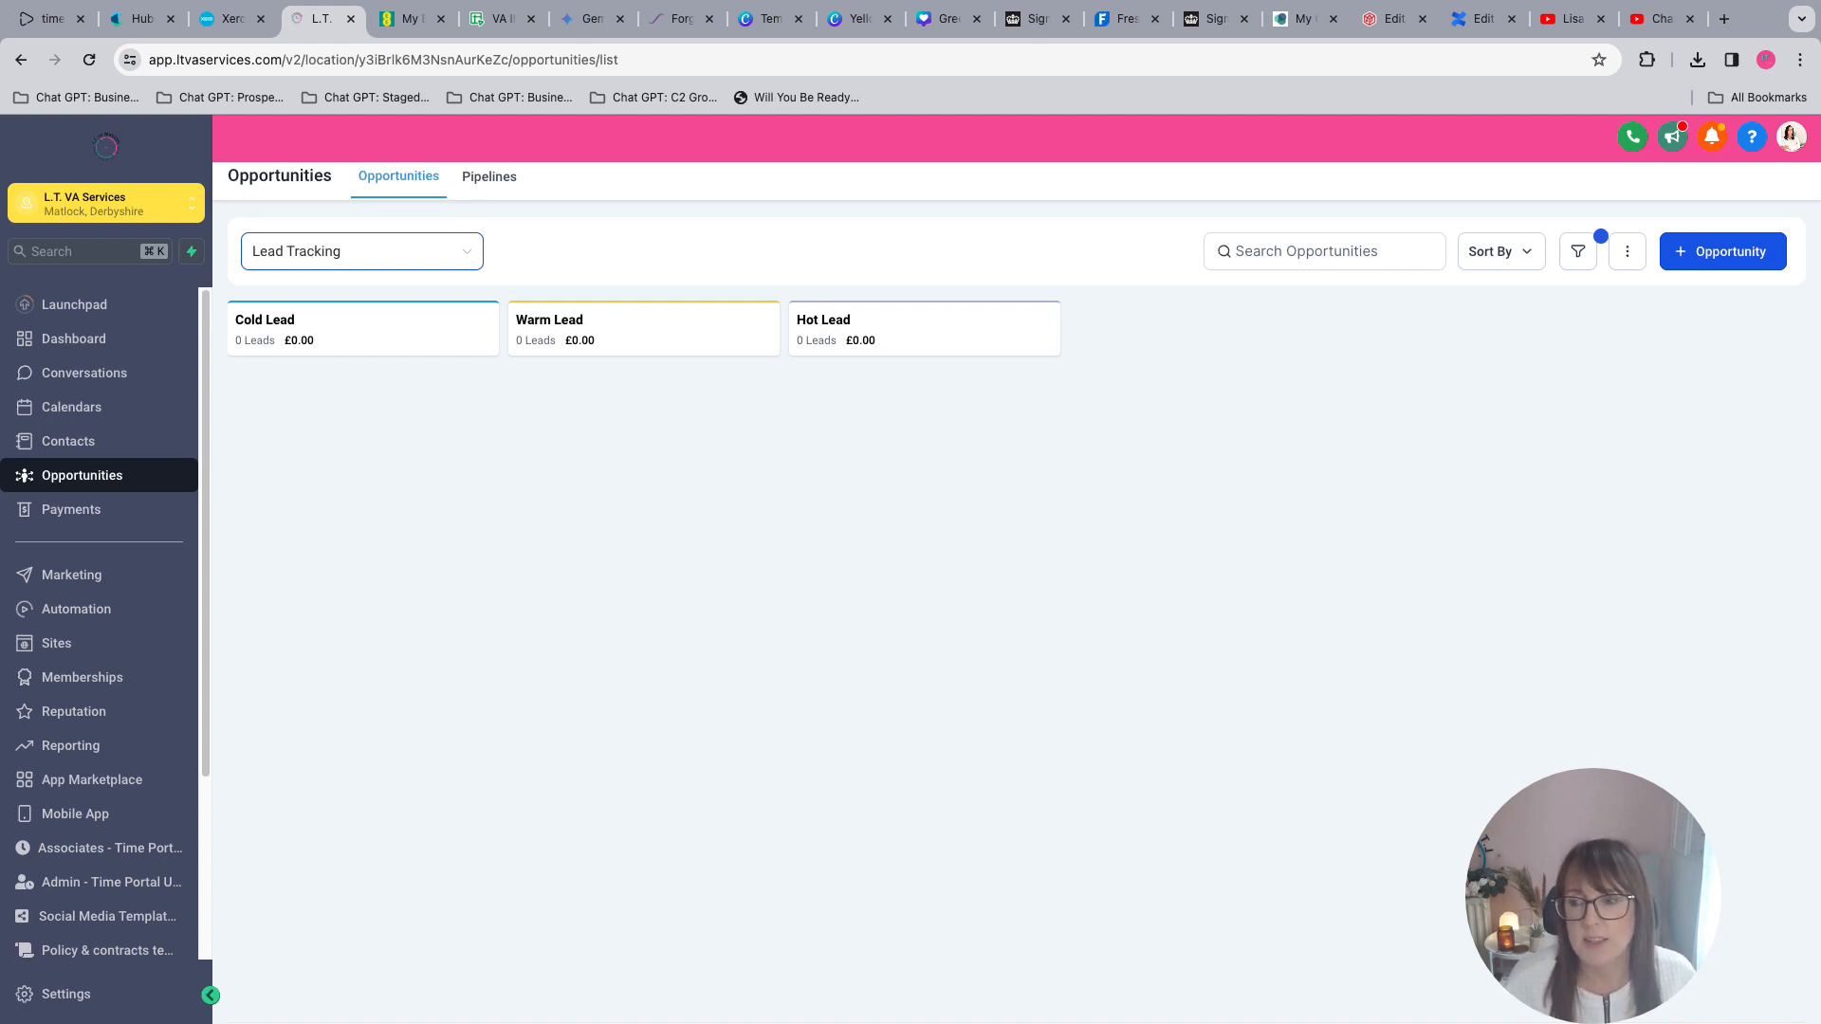
# - Start a new engagement score rule in the Manage Scoring settings and examine the actions available for it
pyautogui.click(66, 994)
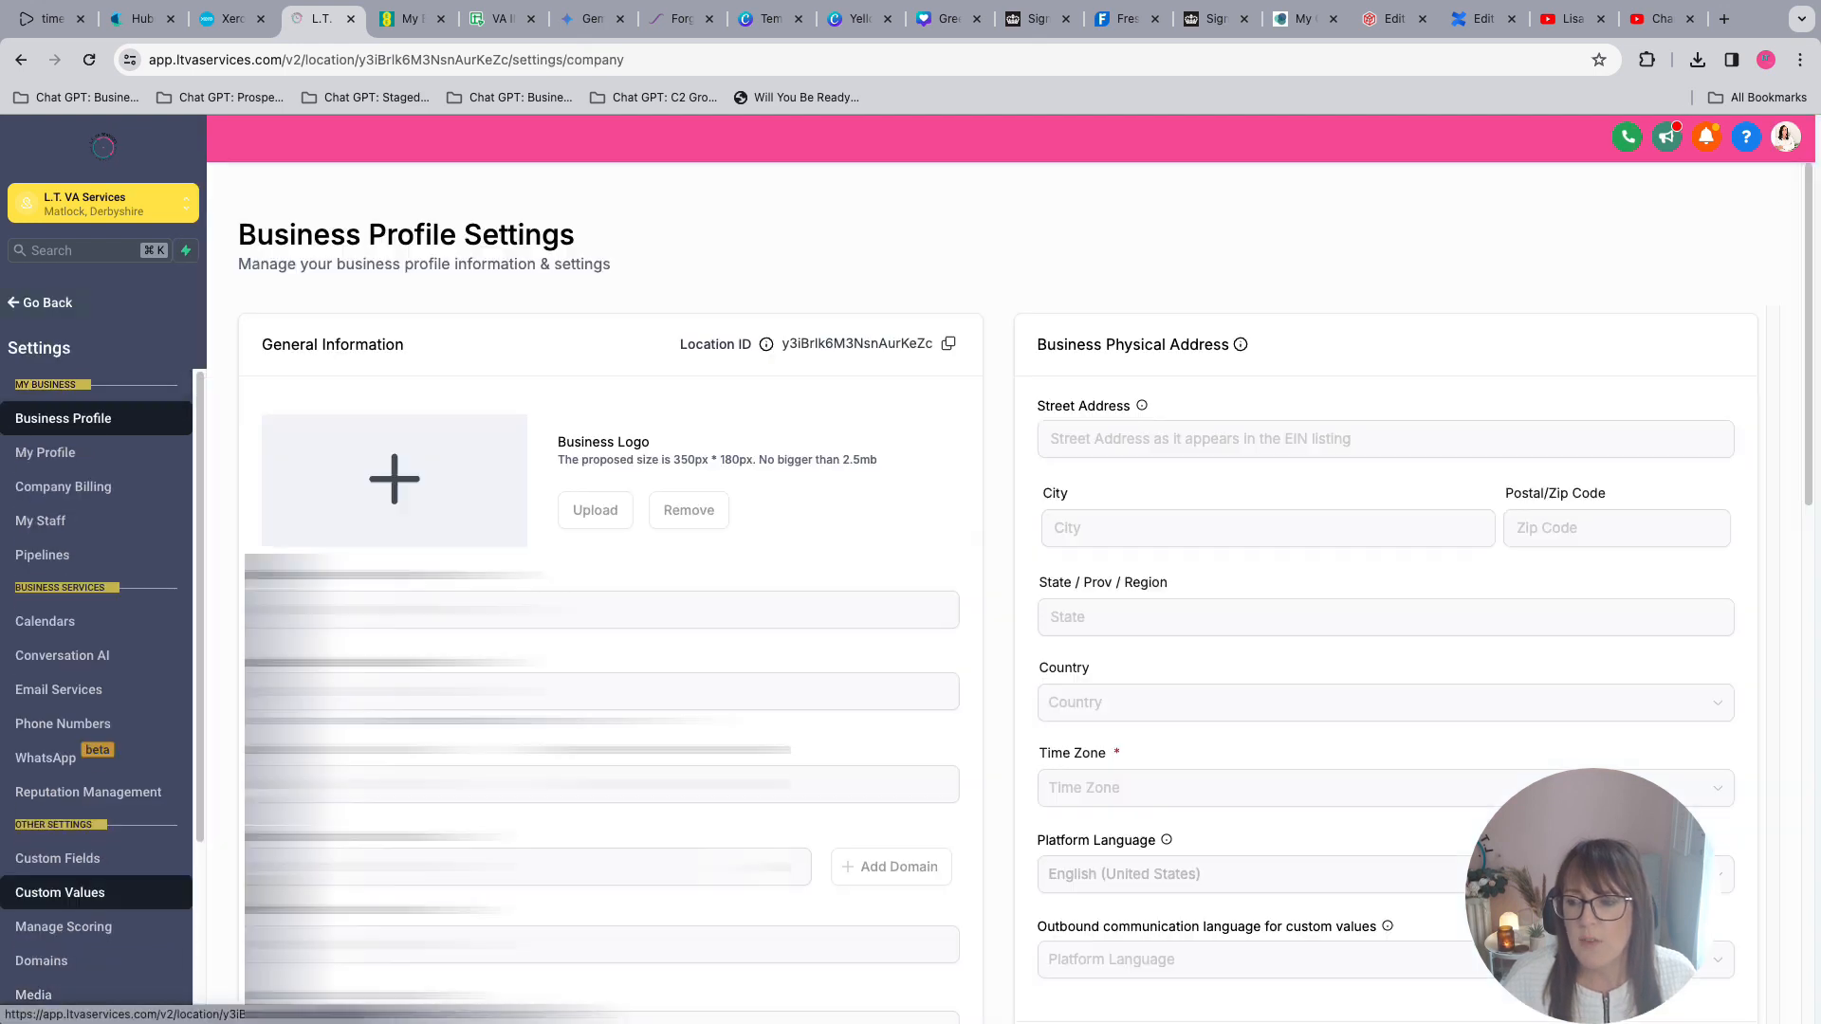
pyautogui.click(64, 927)
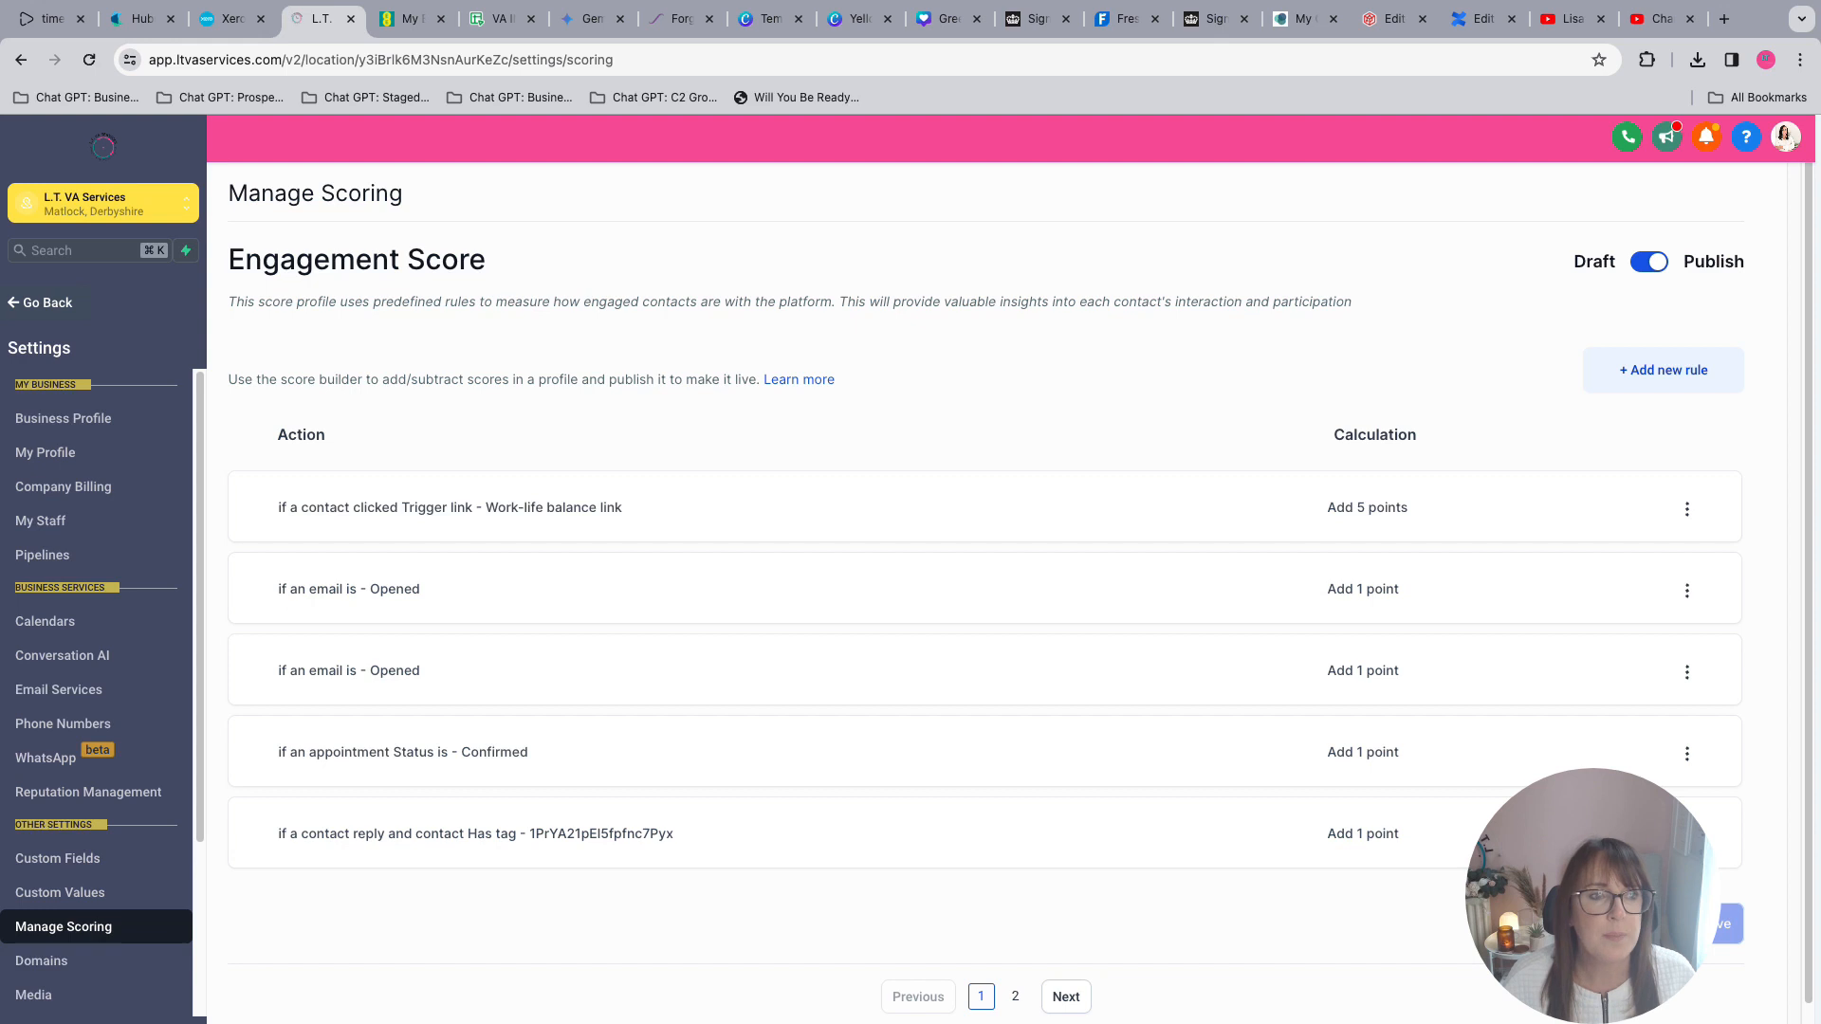
pyautogui.click(1664, 370)
pyautogui.click(410, 518)
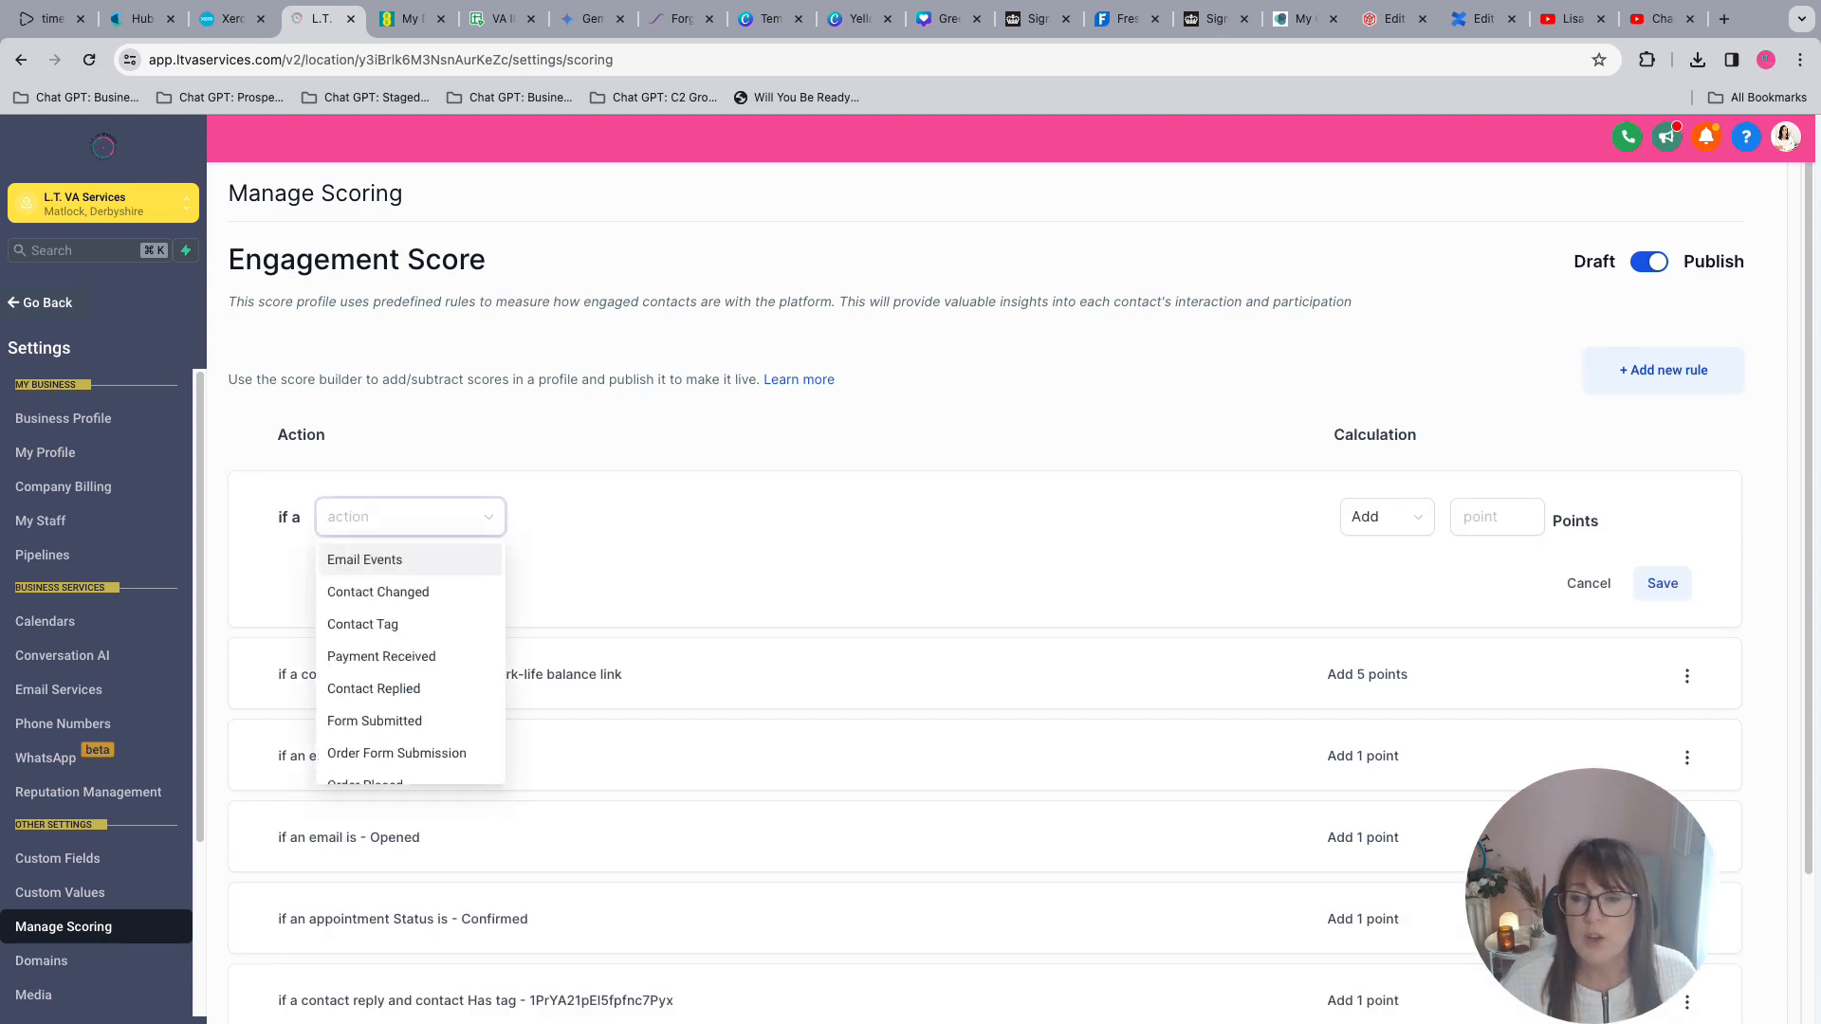
pyautogui.scroll(-1, 410, 624)
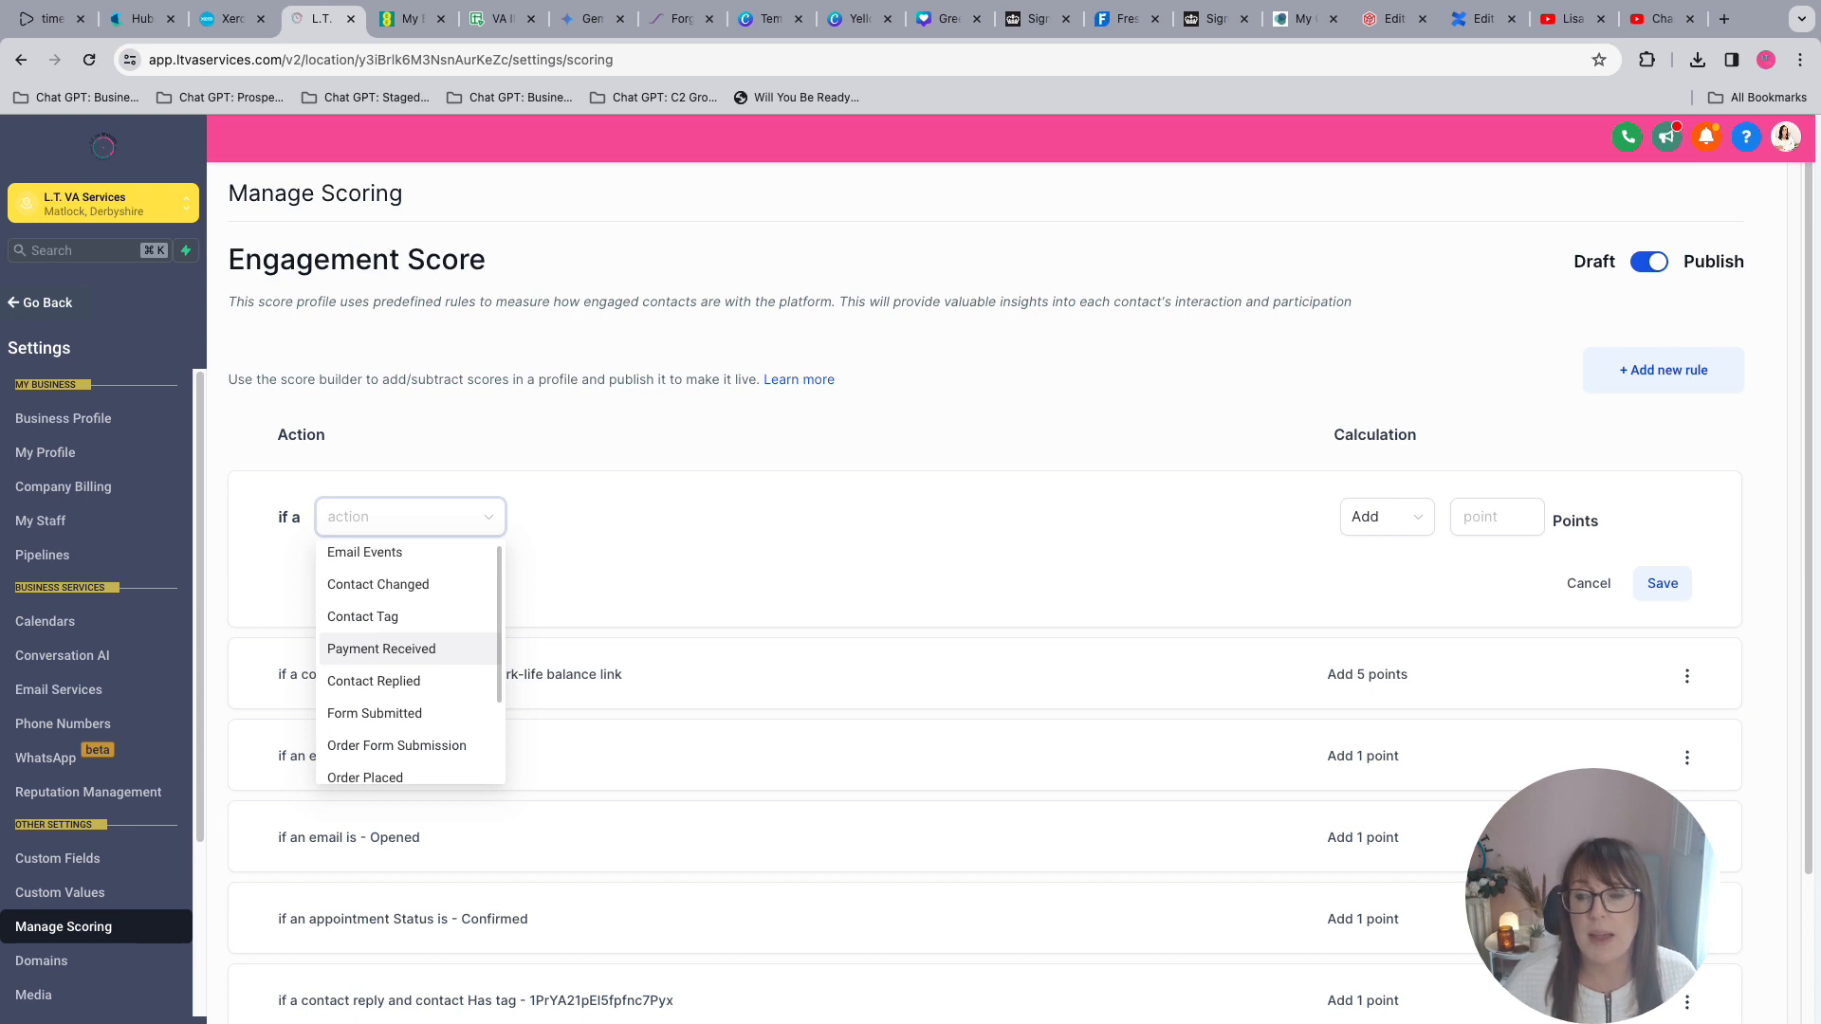
pyautogui.scroll(-1, 408, 681)
pyautogui.scroll(-2, 408, 683)
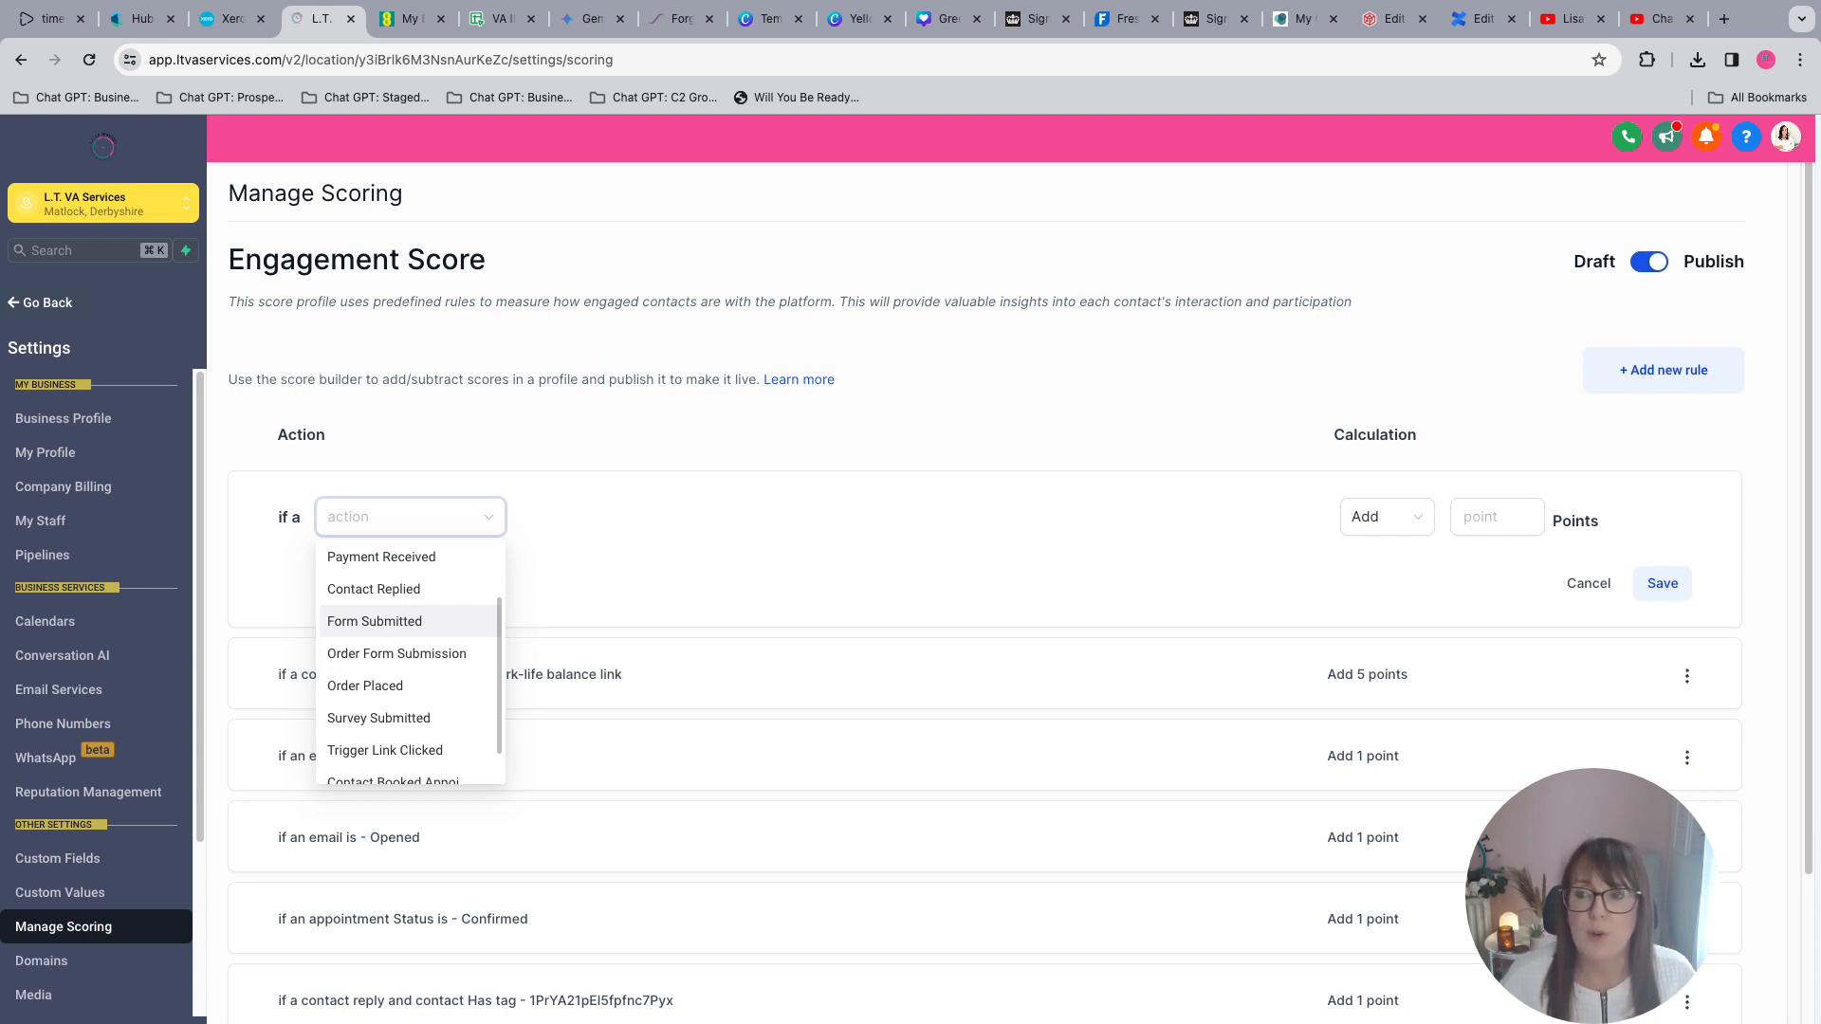
pyautogui.scroll(-1, 408, 621)
pyautogui.scroll(-1, 408, 740)
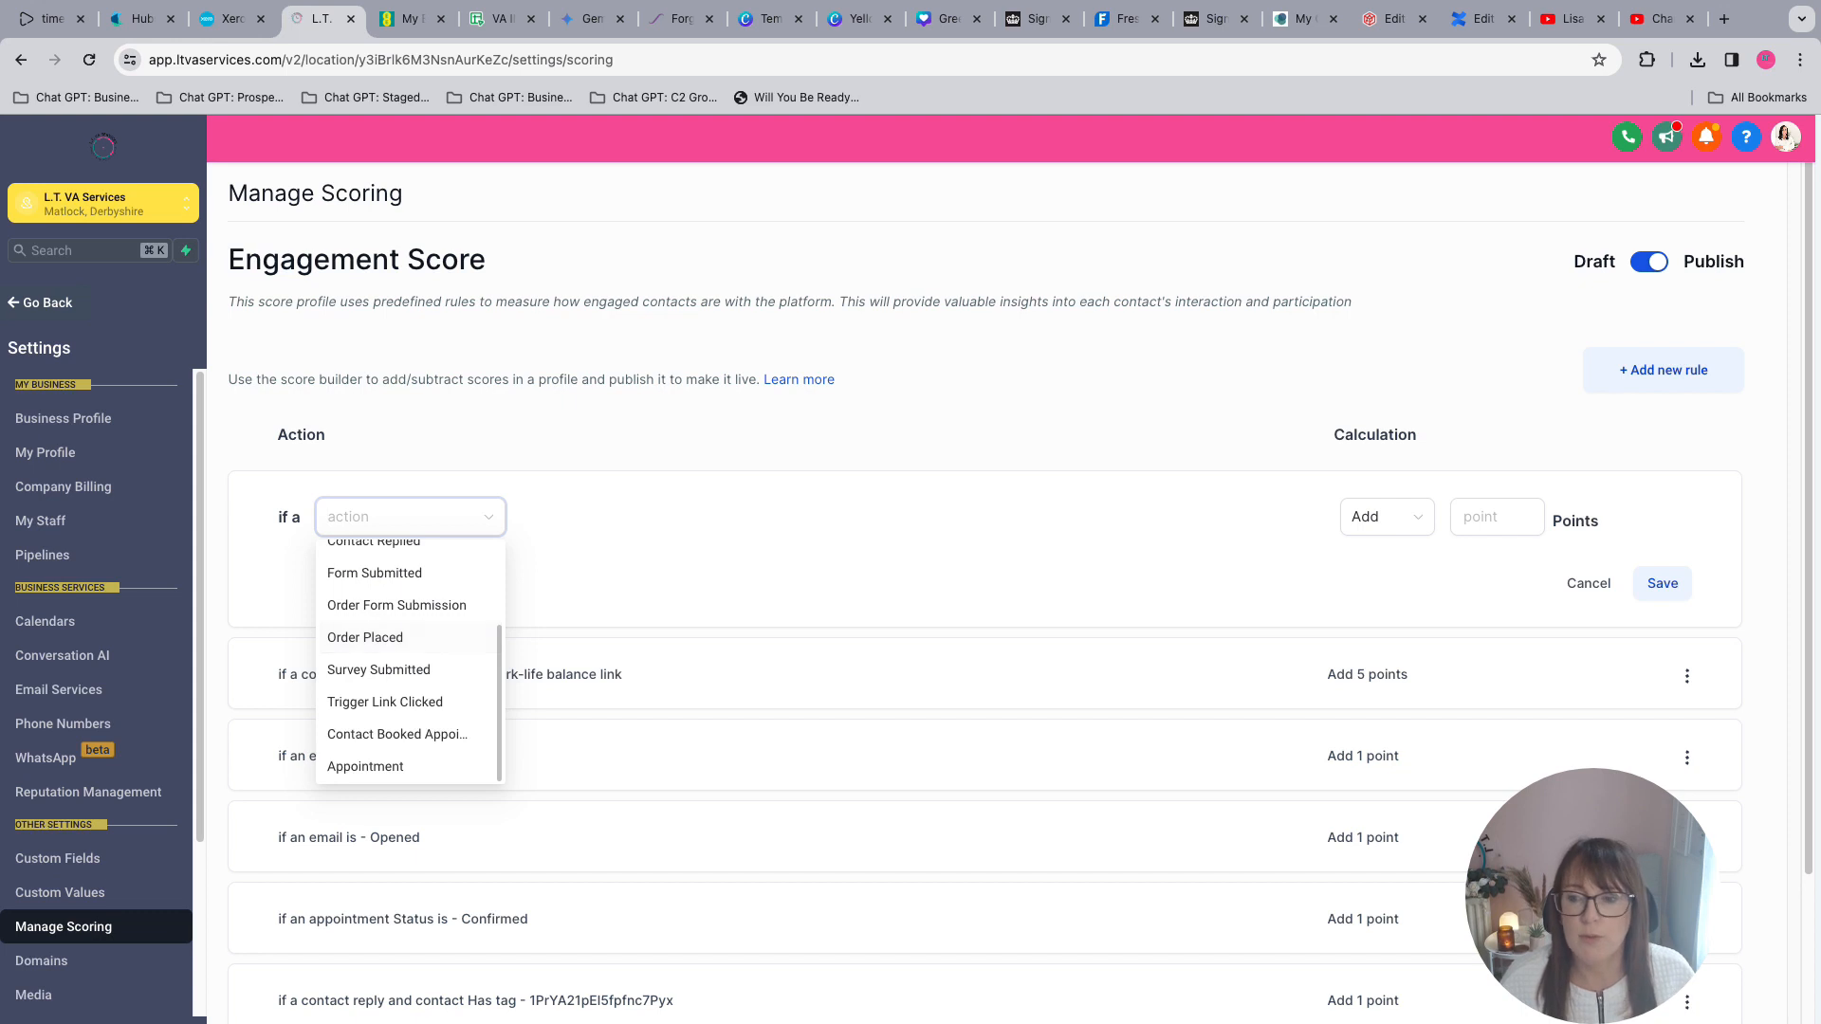
pyautogui.scroll(2, 408, 702)
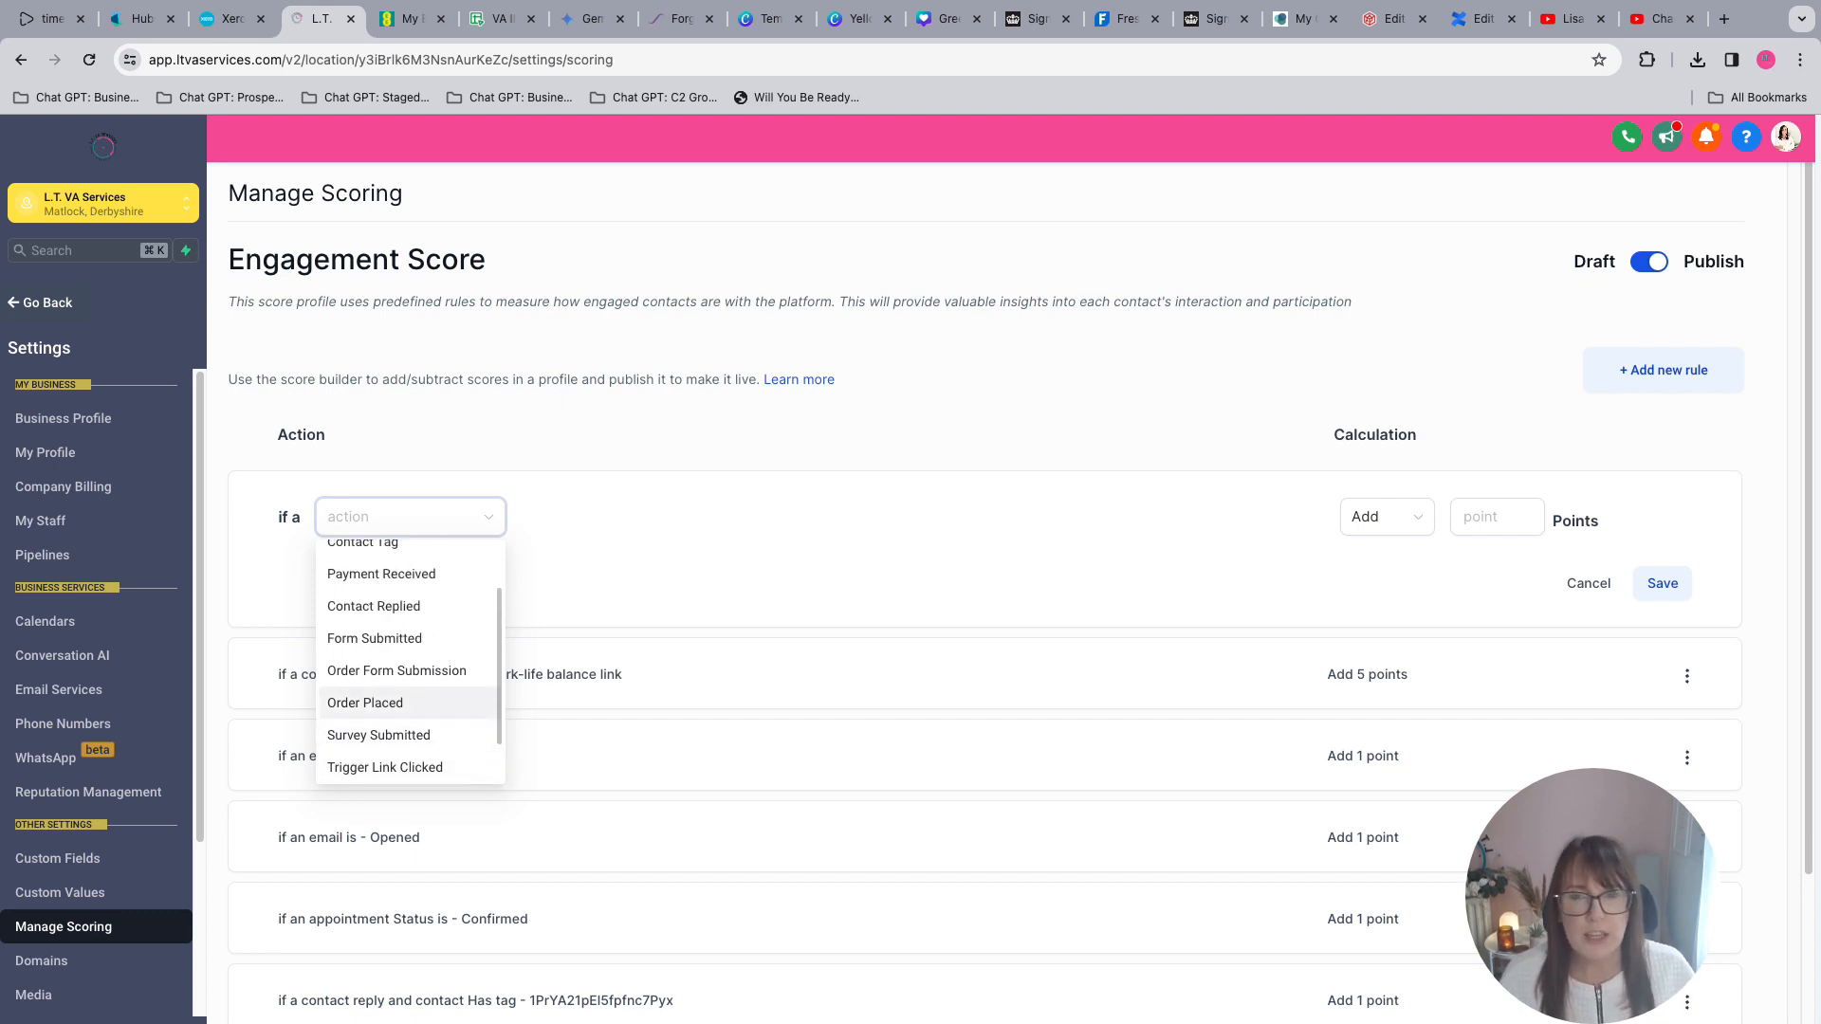
pyautogui.press('Escape')
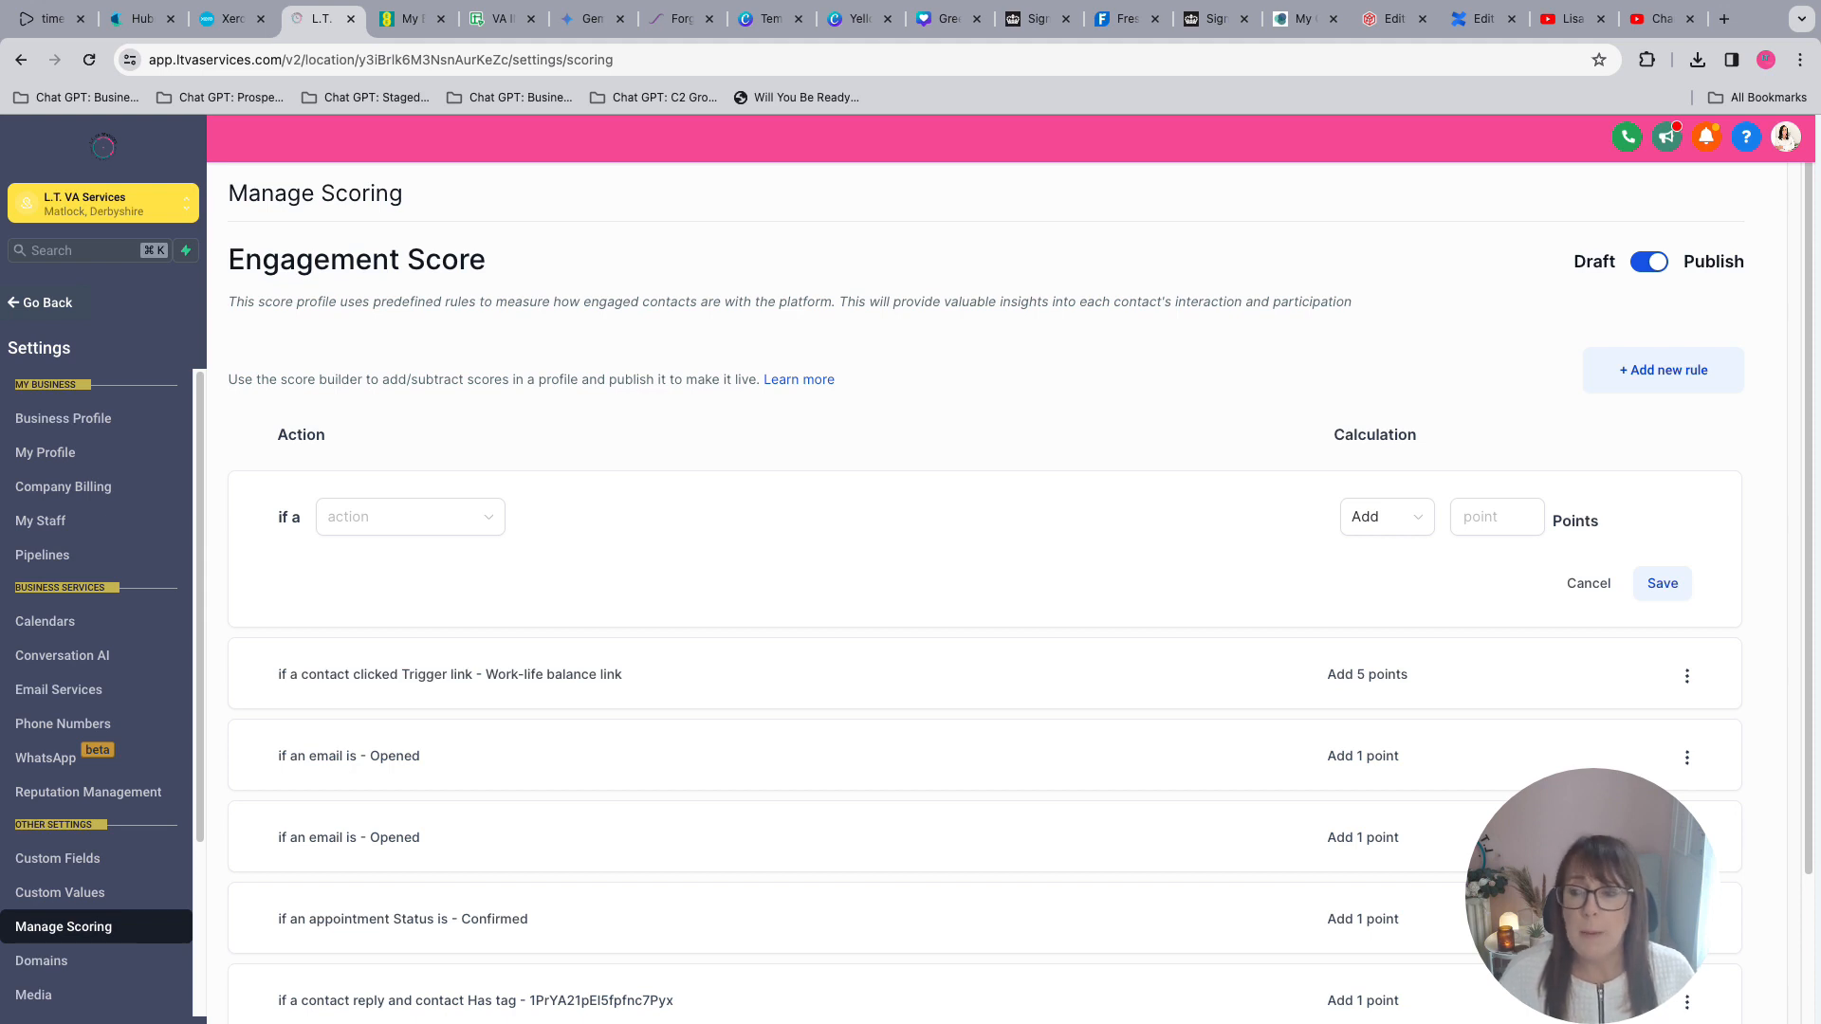
# - Leave the scoring settings, open the Cold Lead Tracking workflow, and view the actions available after Create Or Update Opportunity without adding one
pyautogui.click(41, 303)
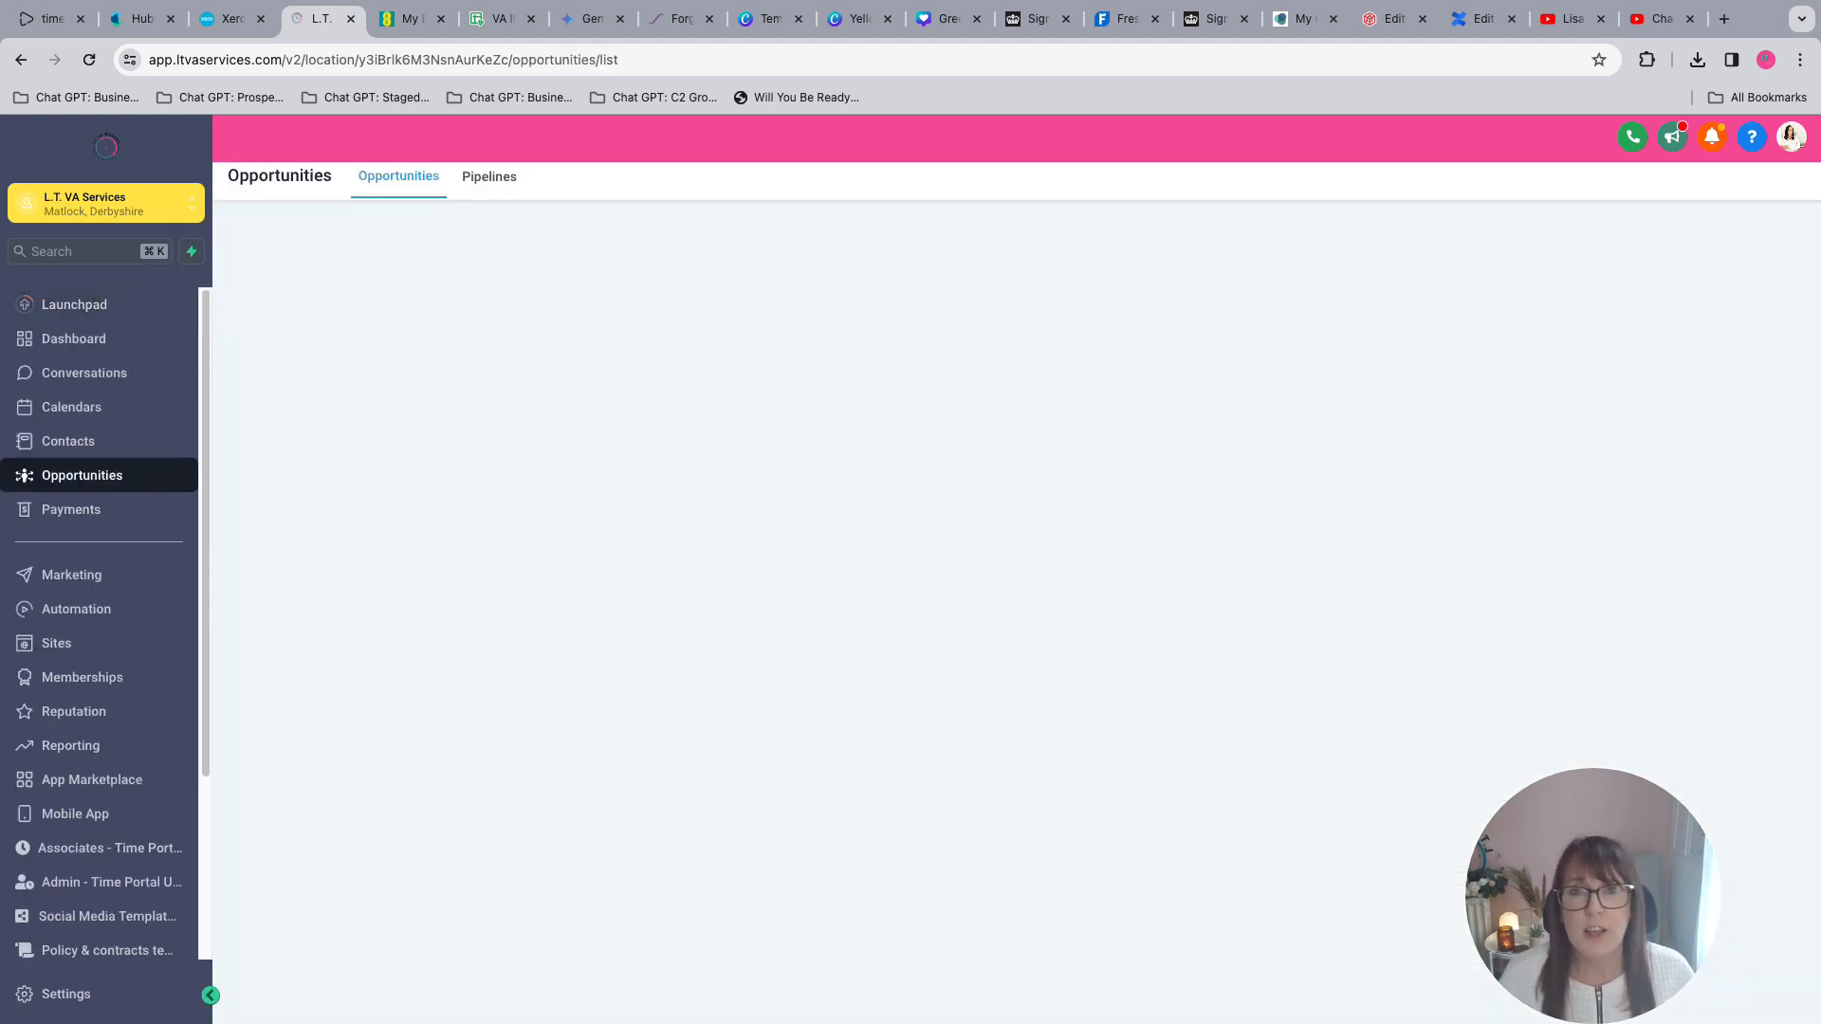
pyautogui.click(94, 609)
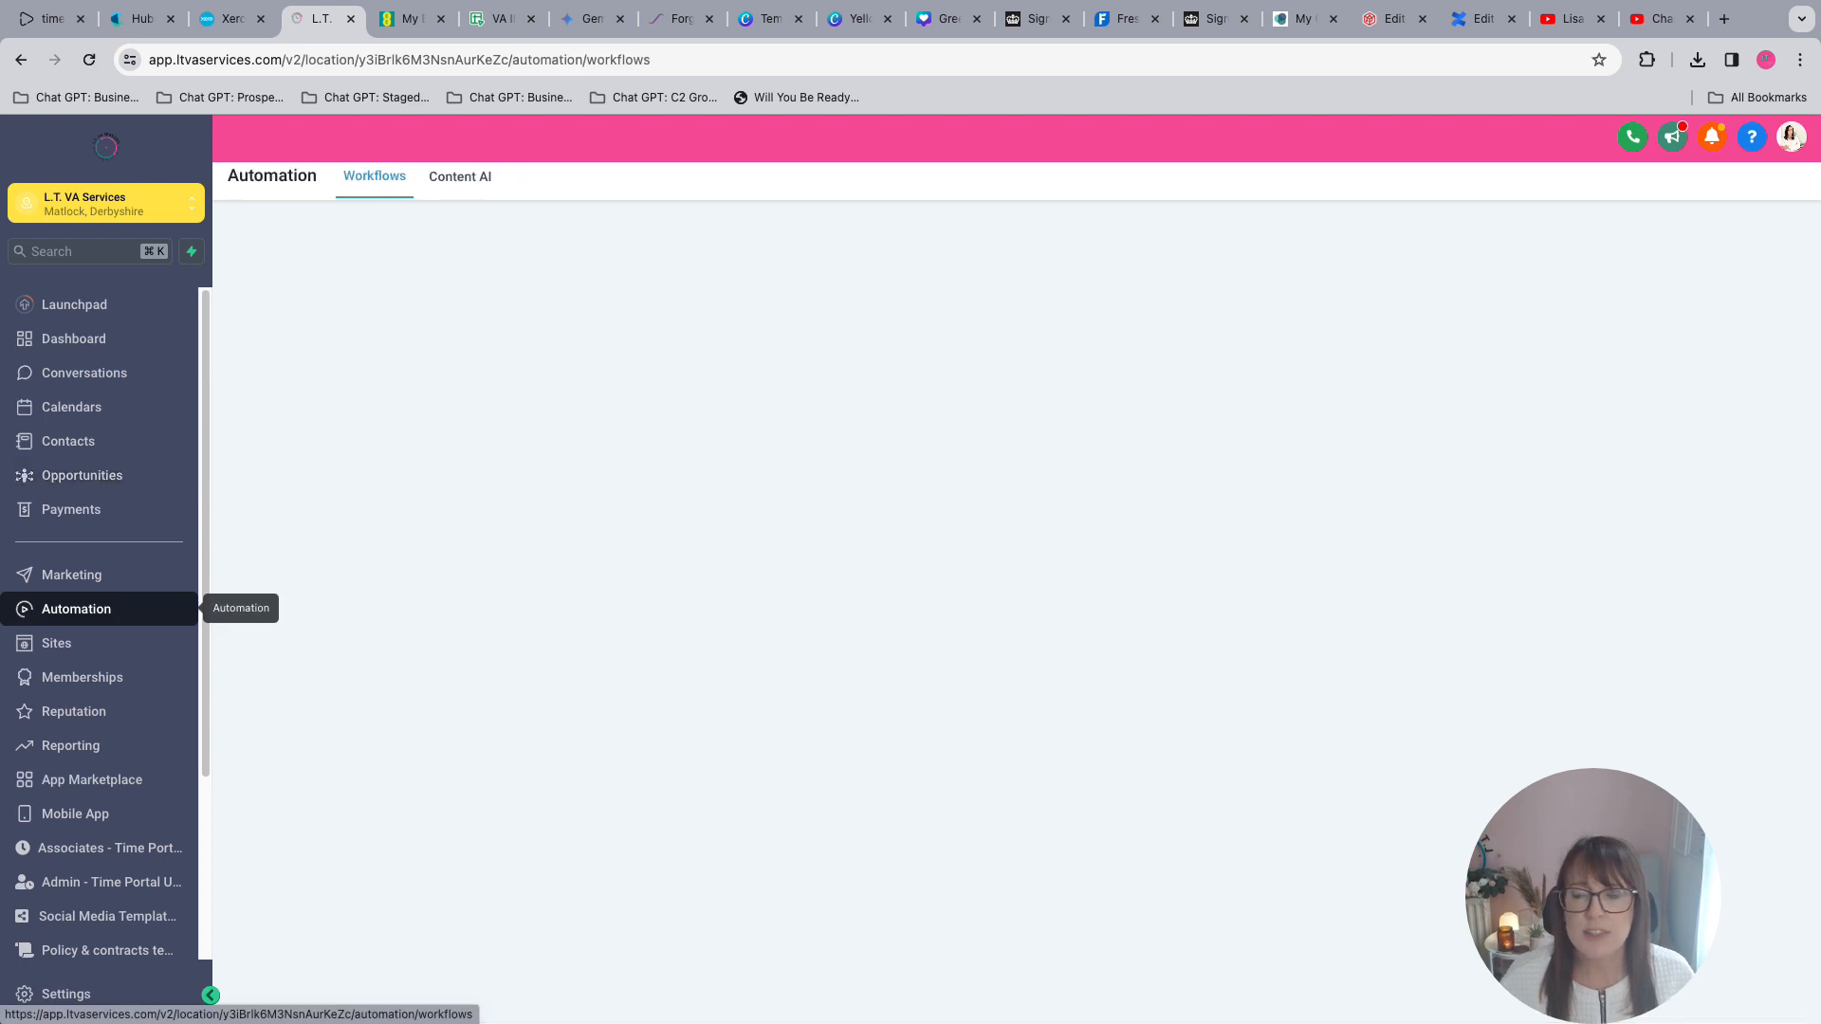
pyautogui.scroll(-2, 1005, 740)
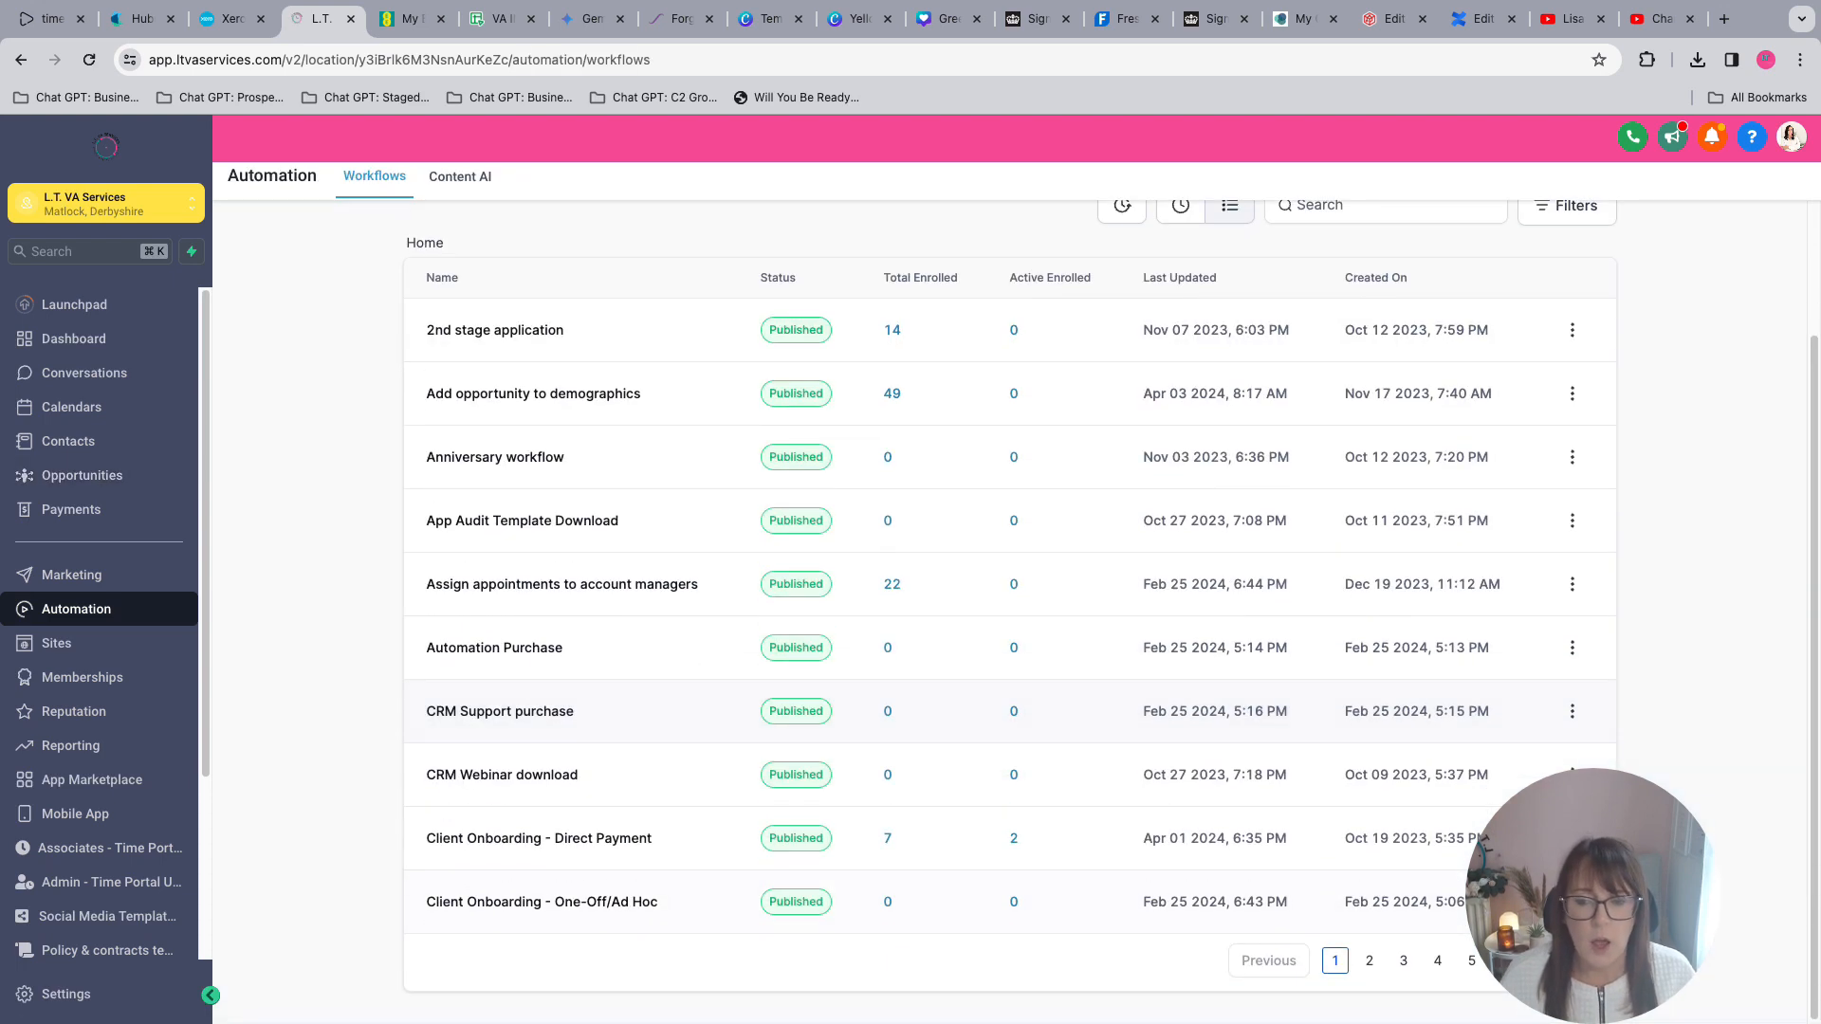
pyautogui.click(1370, 961)
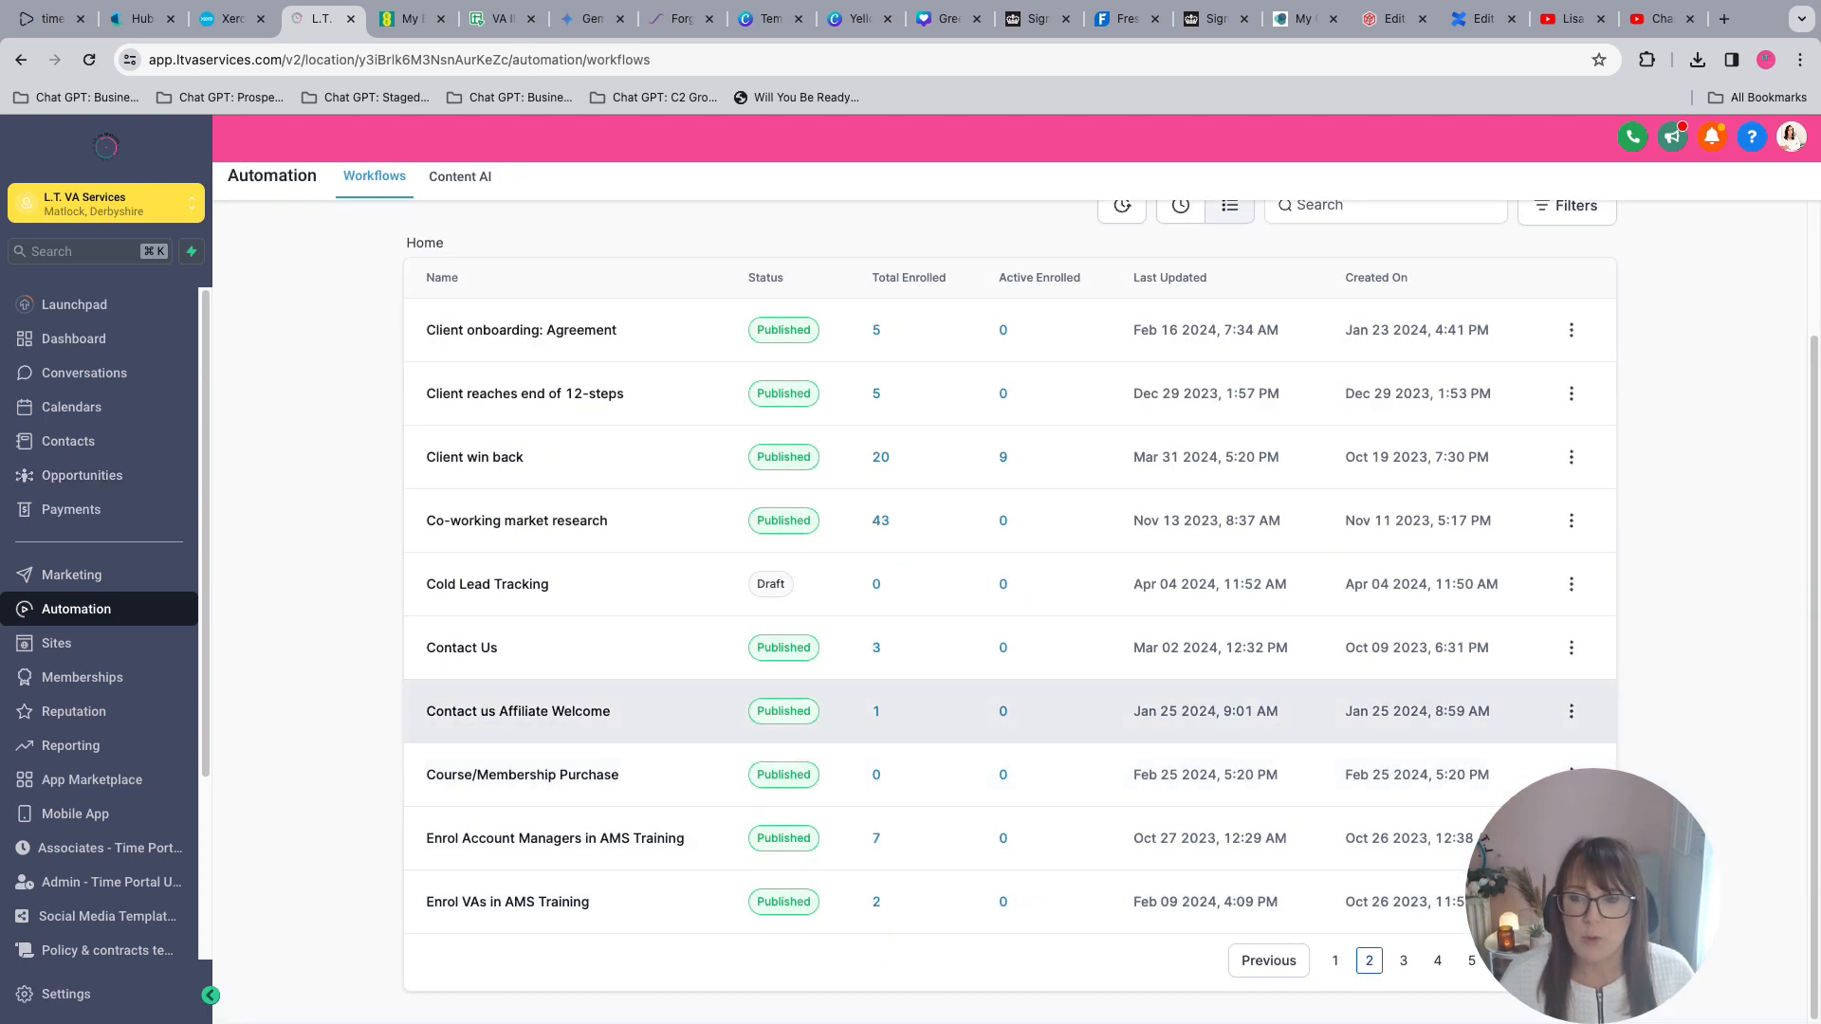
pyautogui.click(488, 584)
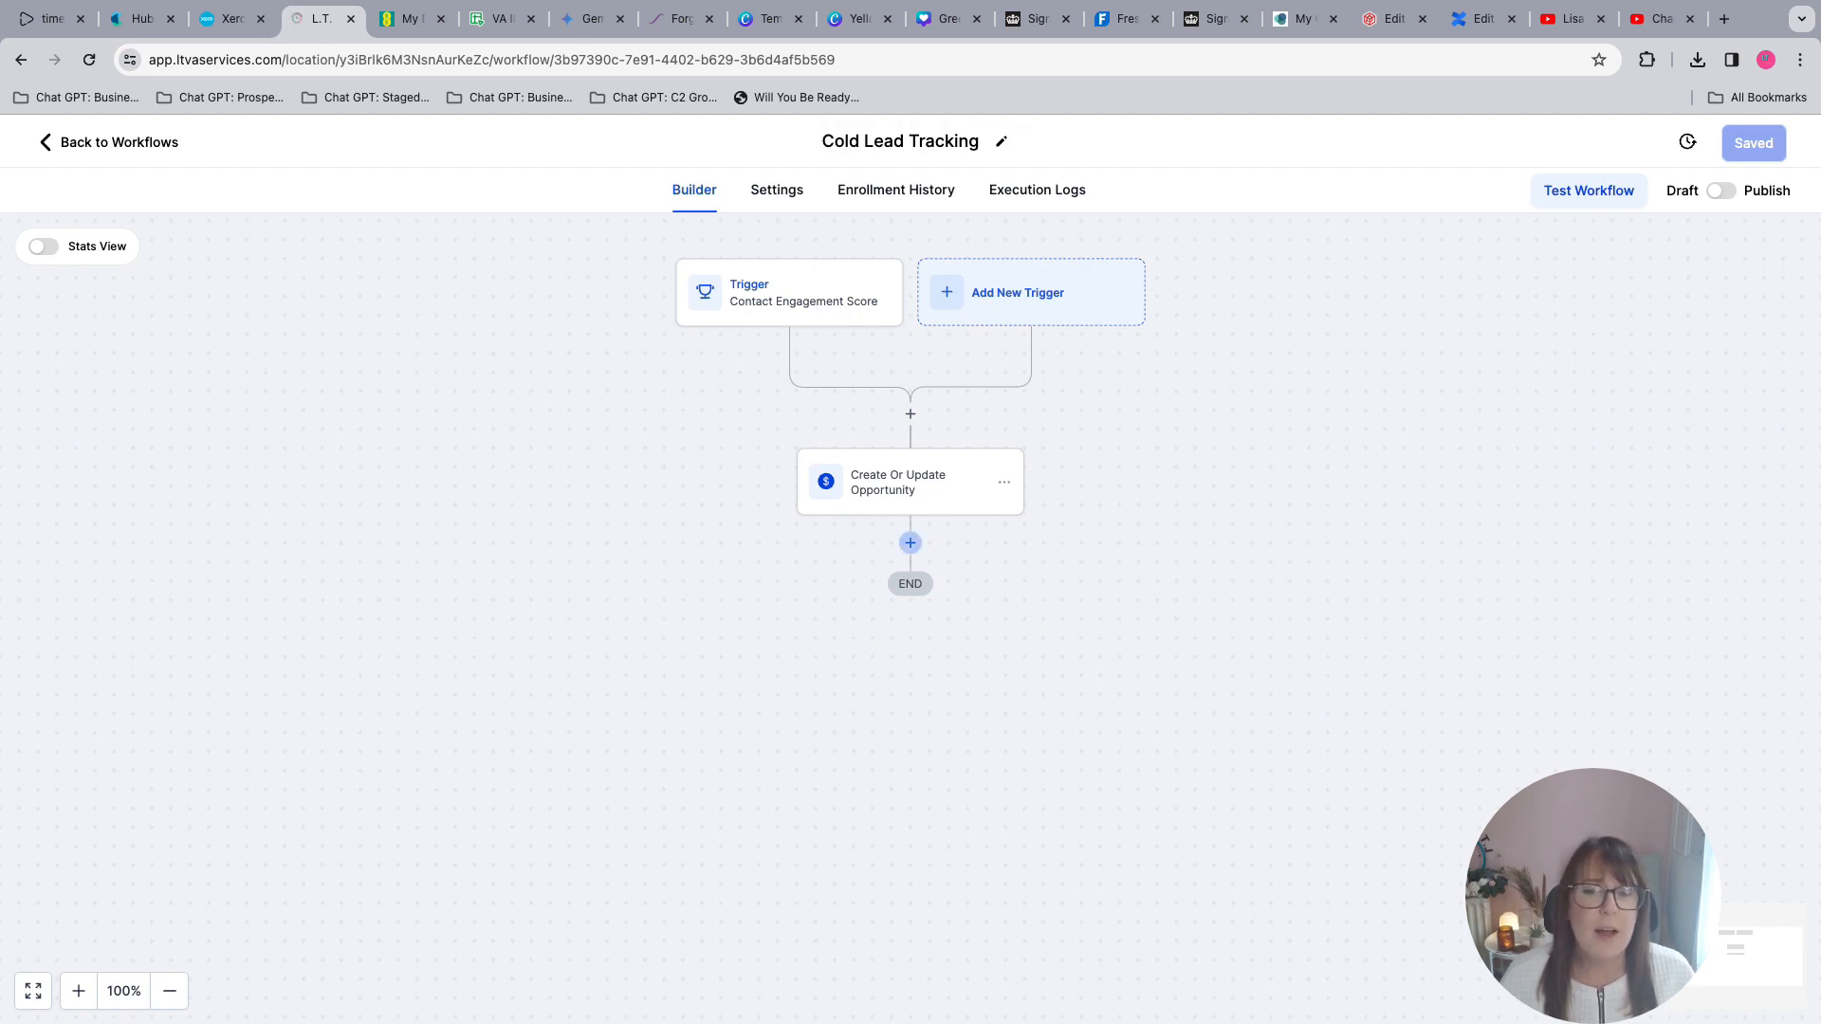
pyautogui.click(910, 543)
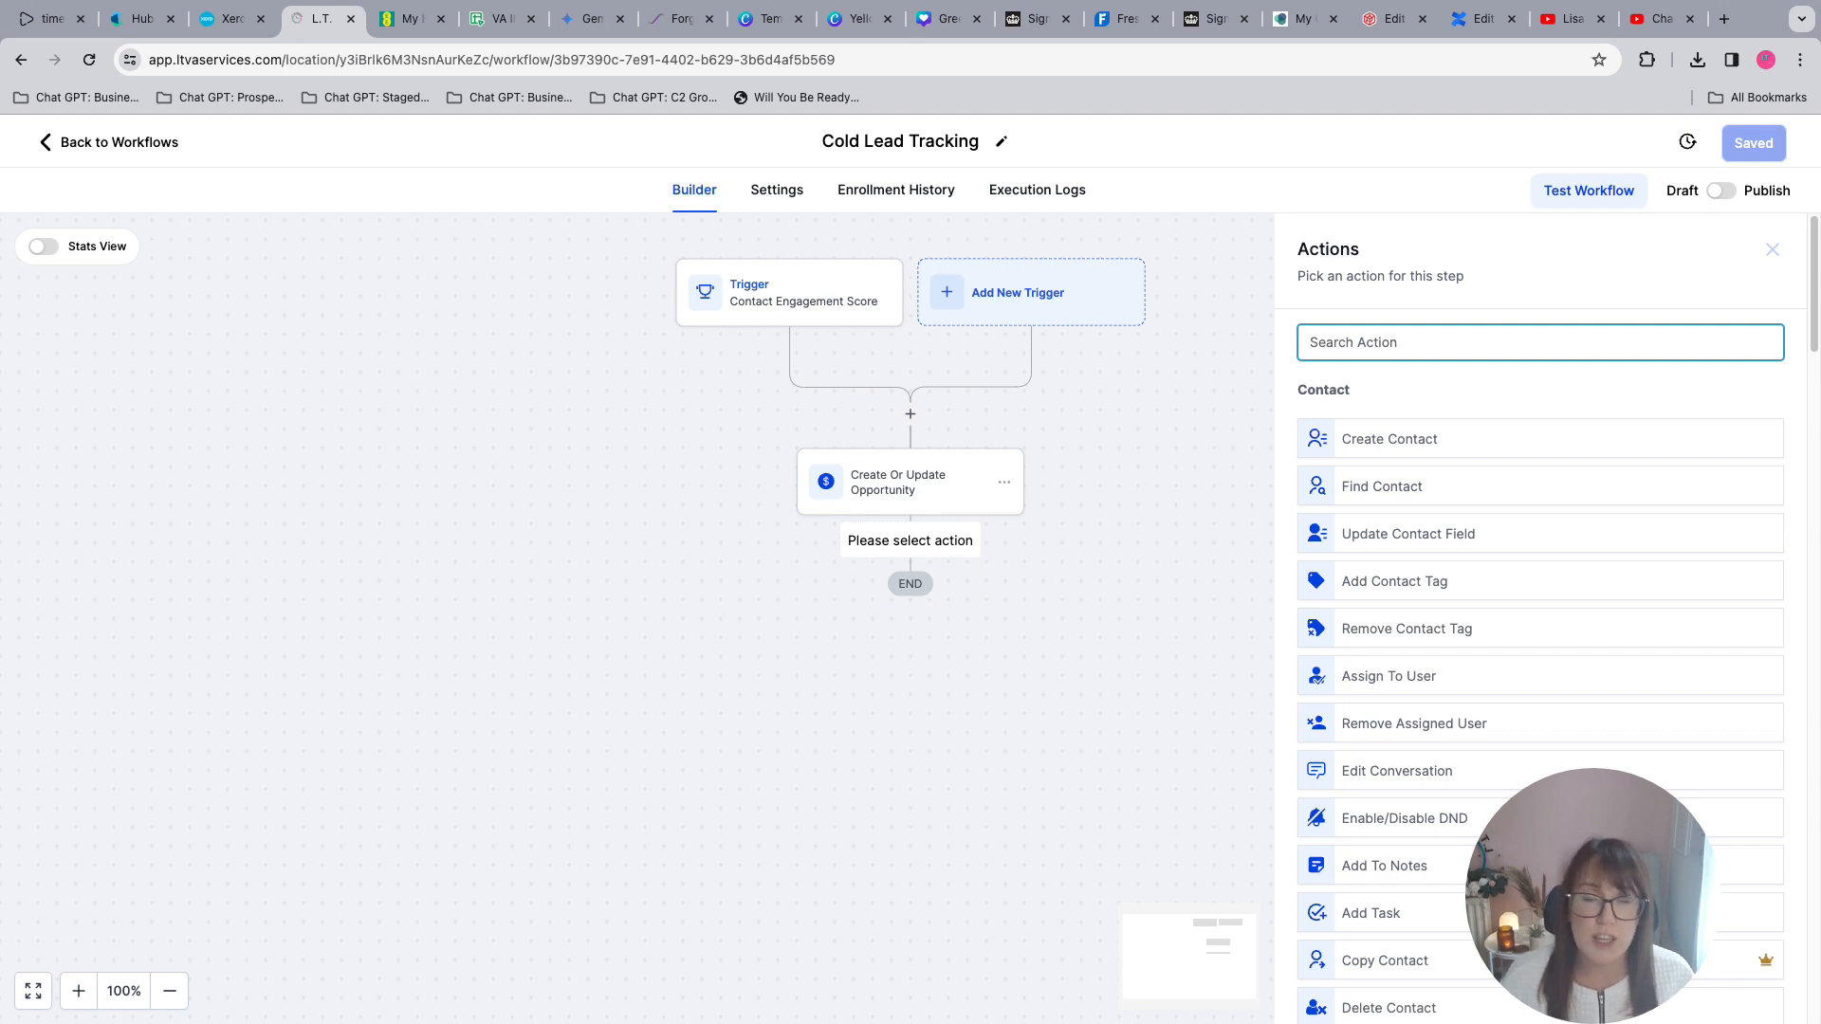
pyautogui.click(1772, 250)
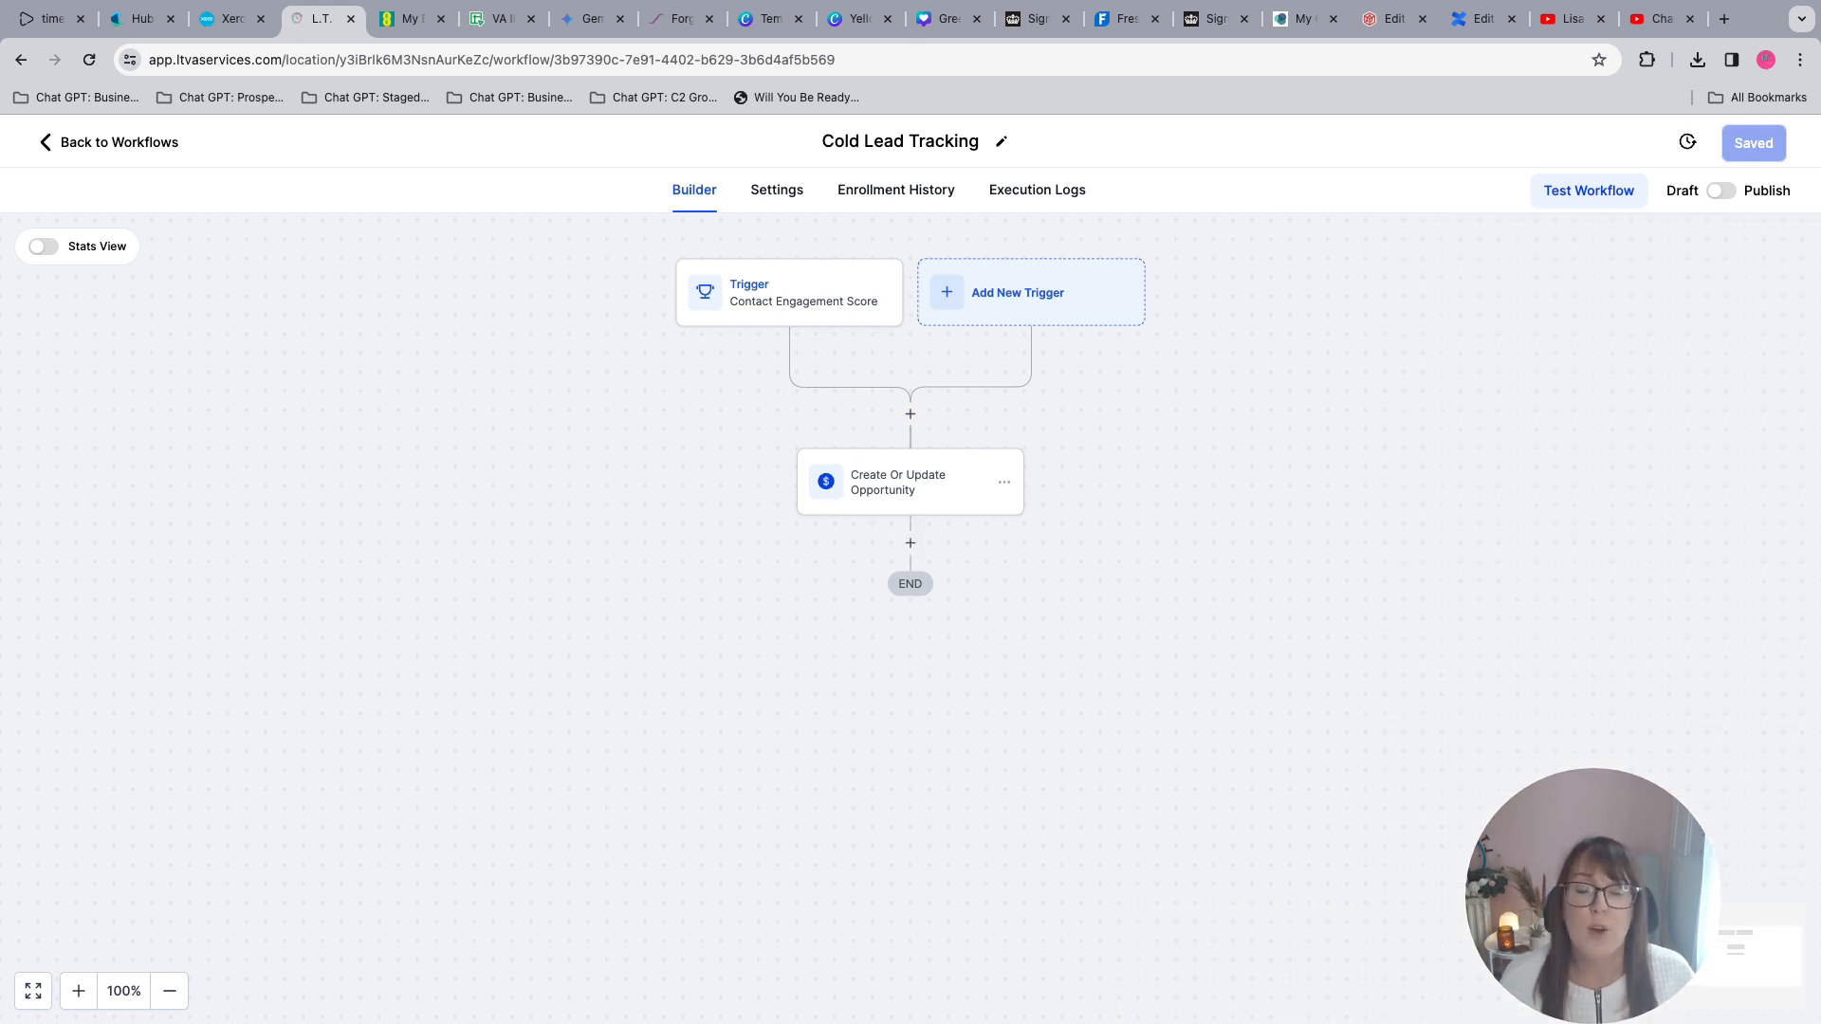